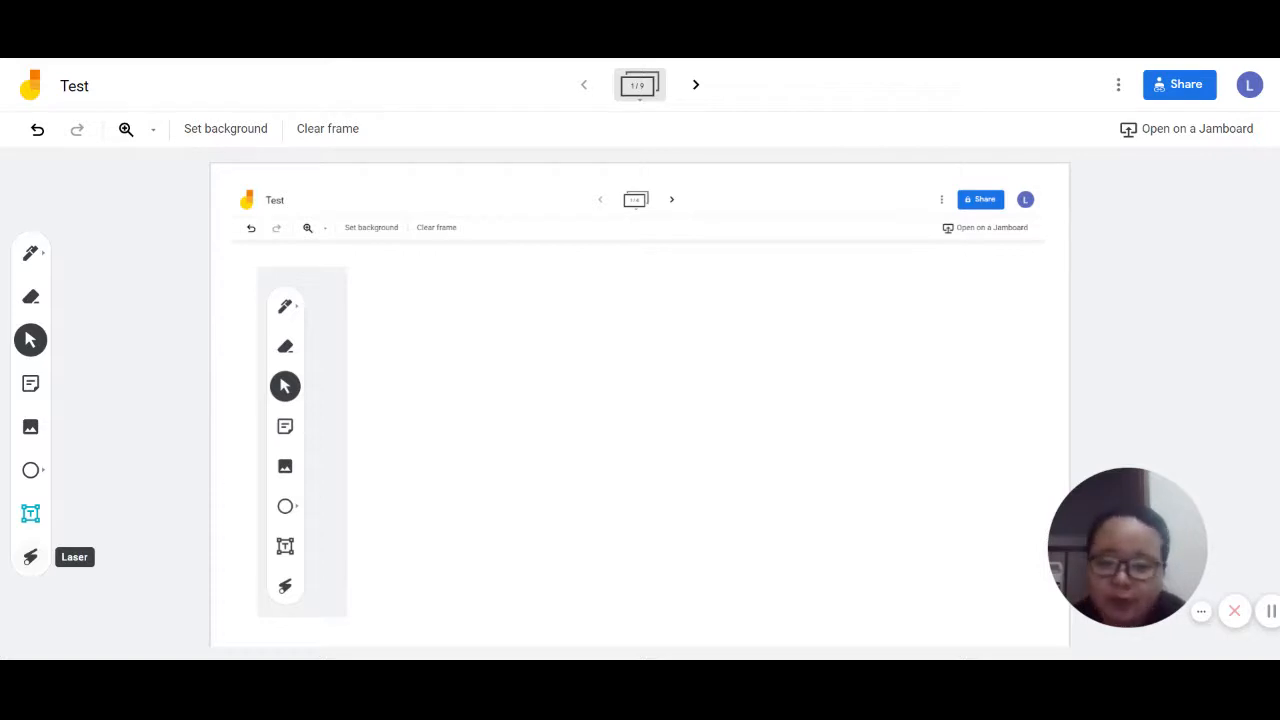
Point out the board title and frame counter with the Laser, and view the overview of all frames
left_click(30, 557)
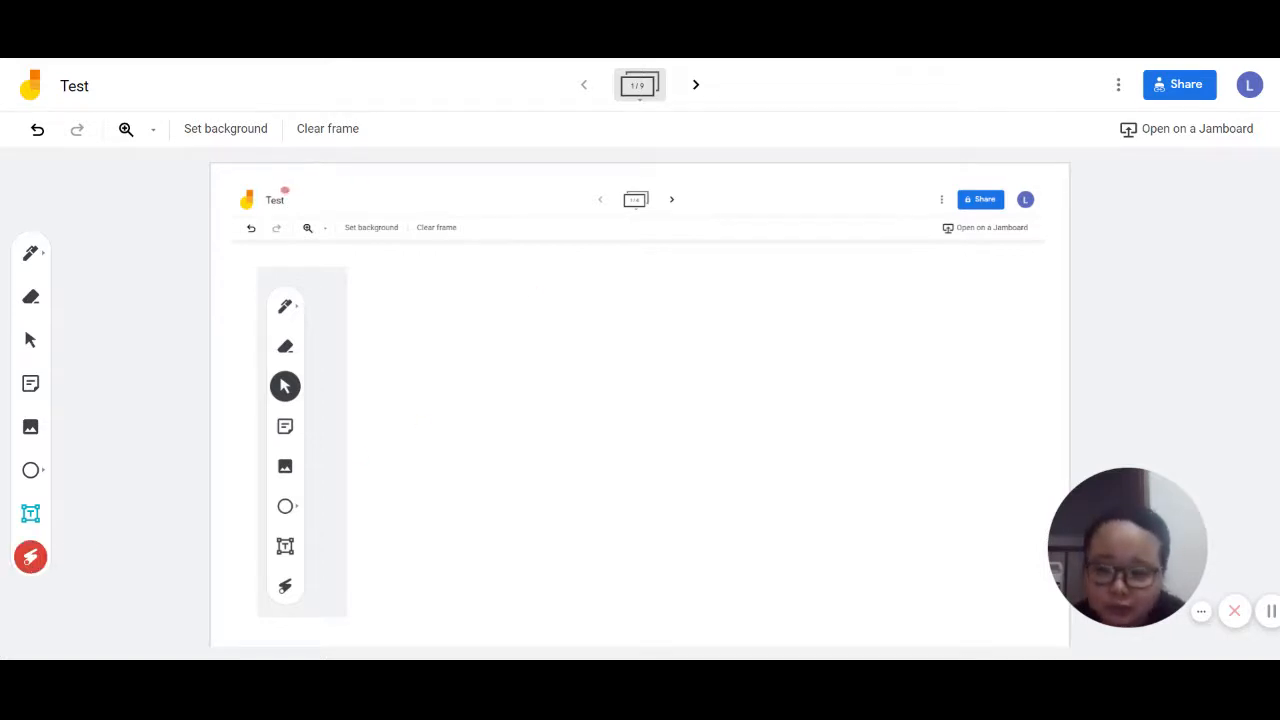
mouse_move(270, 182)
left_mouse_down()
mouse_move(248, 182)
mouse_move(270, 218)
mouse_move(302, 190)
mouse_move(231, 187)
mouse_move(238, 210)
mouse_move(302, 210)
mouse_move(314, 196)
left_mouse_up()
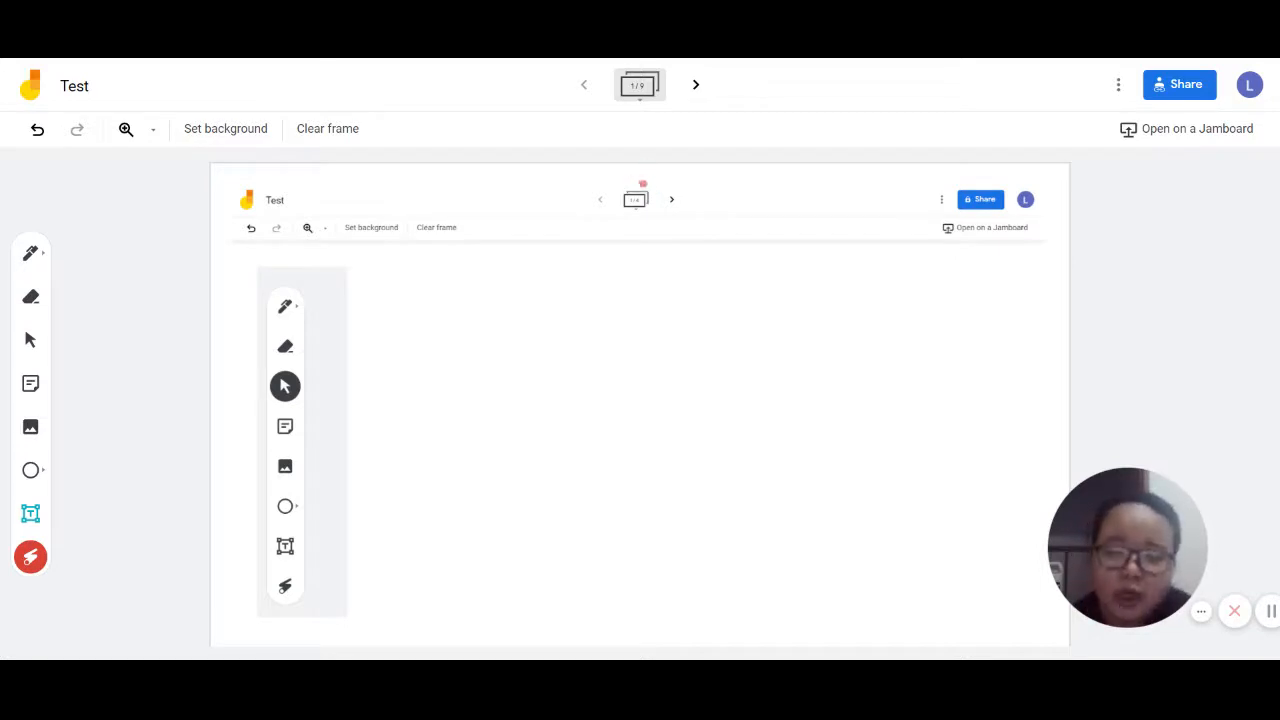
mouse_move(643, 184)
left_mouse_down()
mouse_move(622, 182)
mouse_move(592, 223)
mouse_move(694, 230)
mouse_move(640, 170)
mouse_move(600, 215)
mouse_move(676, 232)
left_mouse_up()
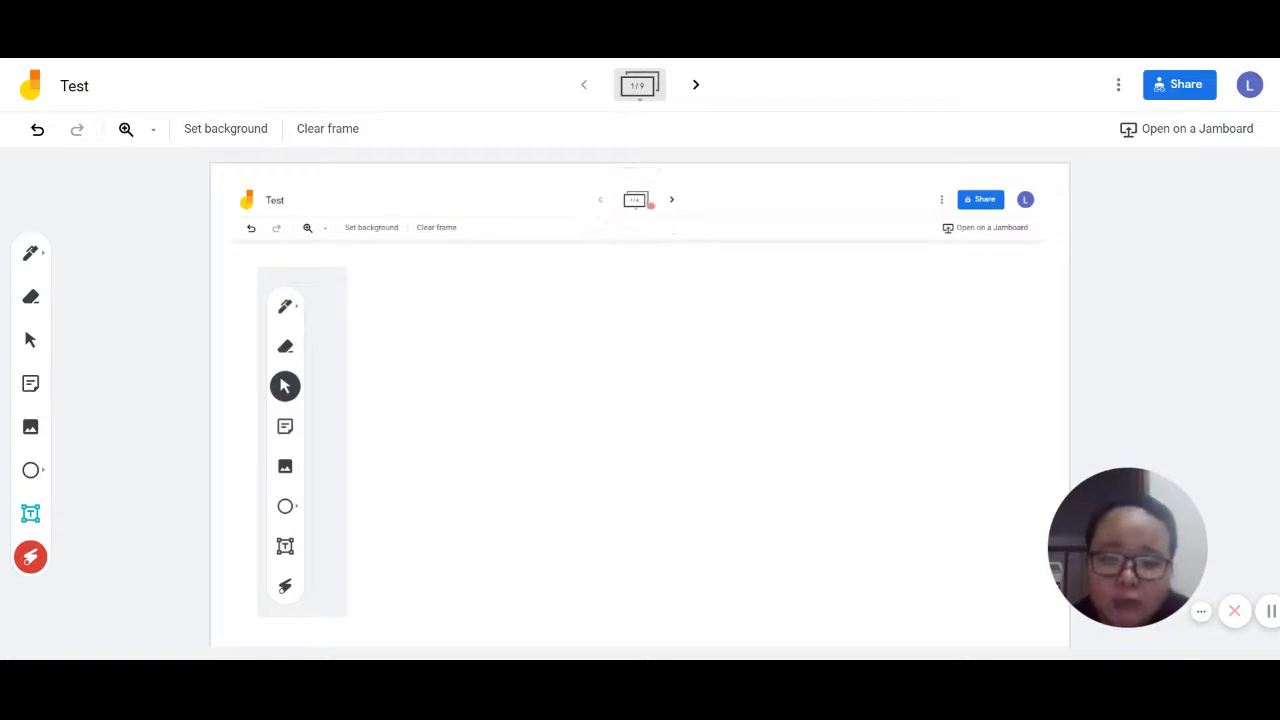
left_click(645, 92)
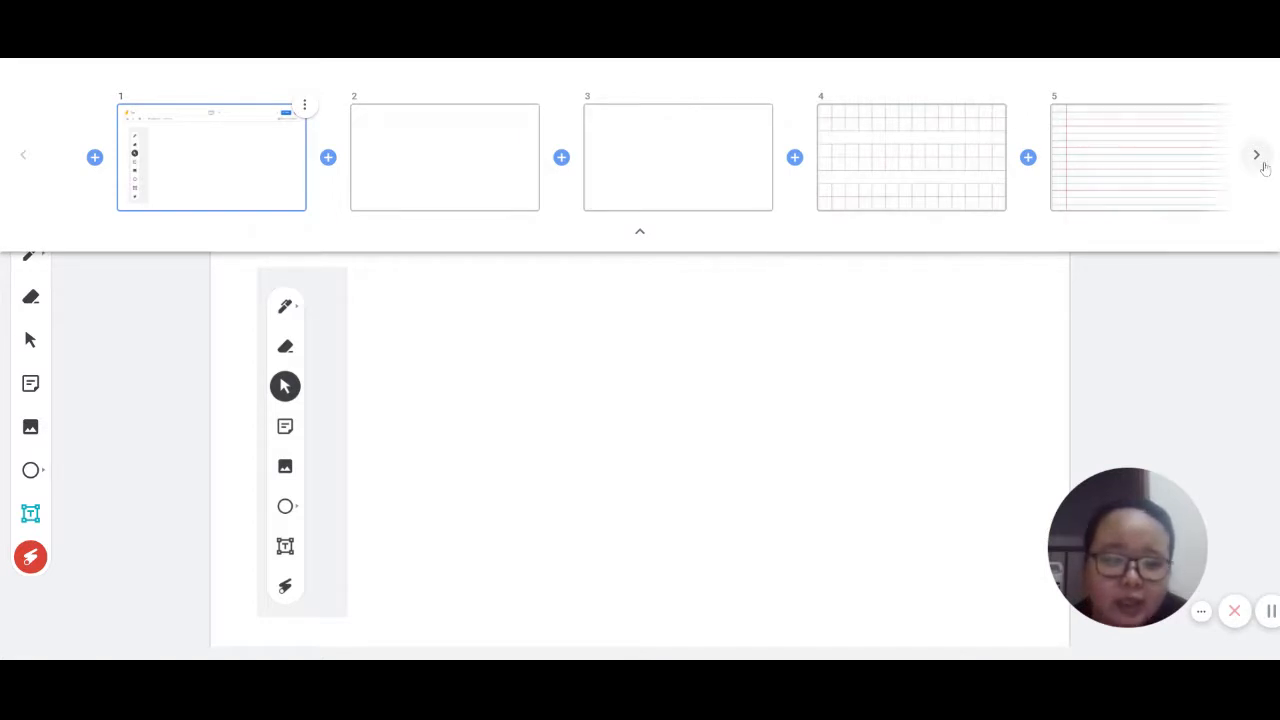
left_click(640, 231)
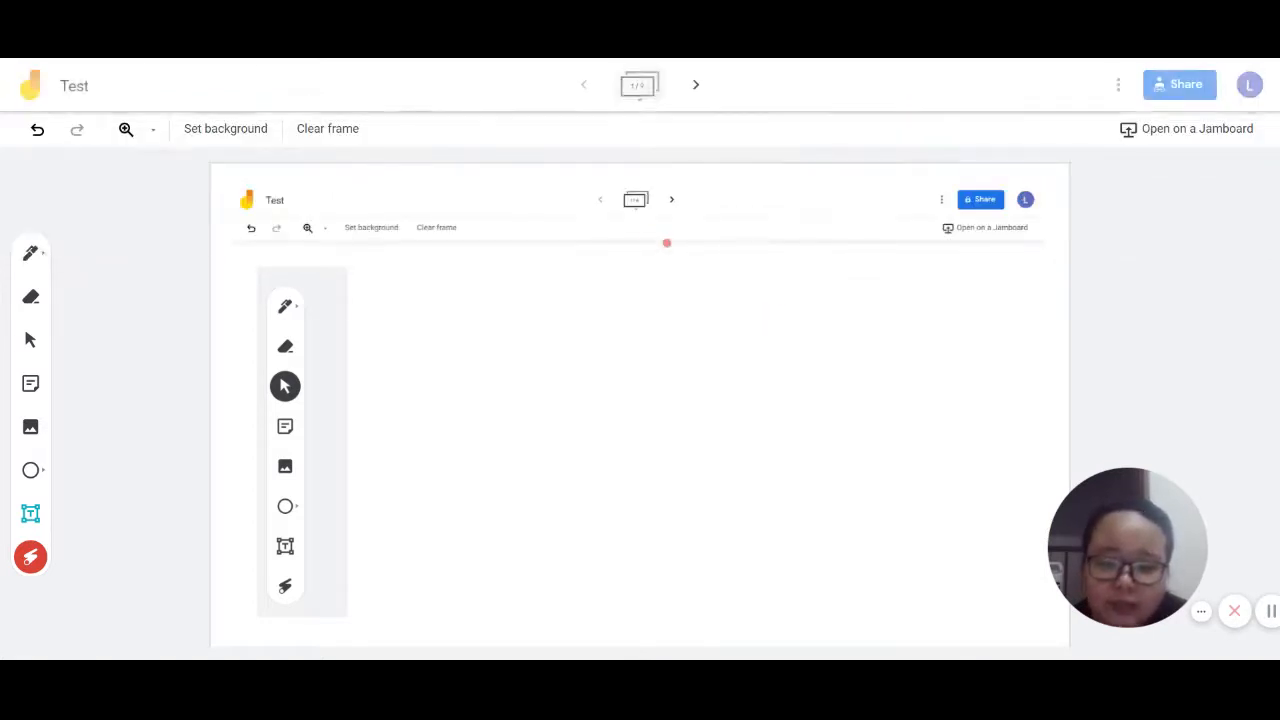
Review the board's link-sharing settings and the Viewer and Editor access options without changing them
left_click(1178, 88)
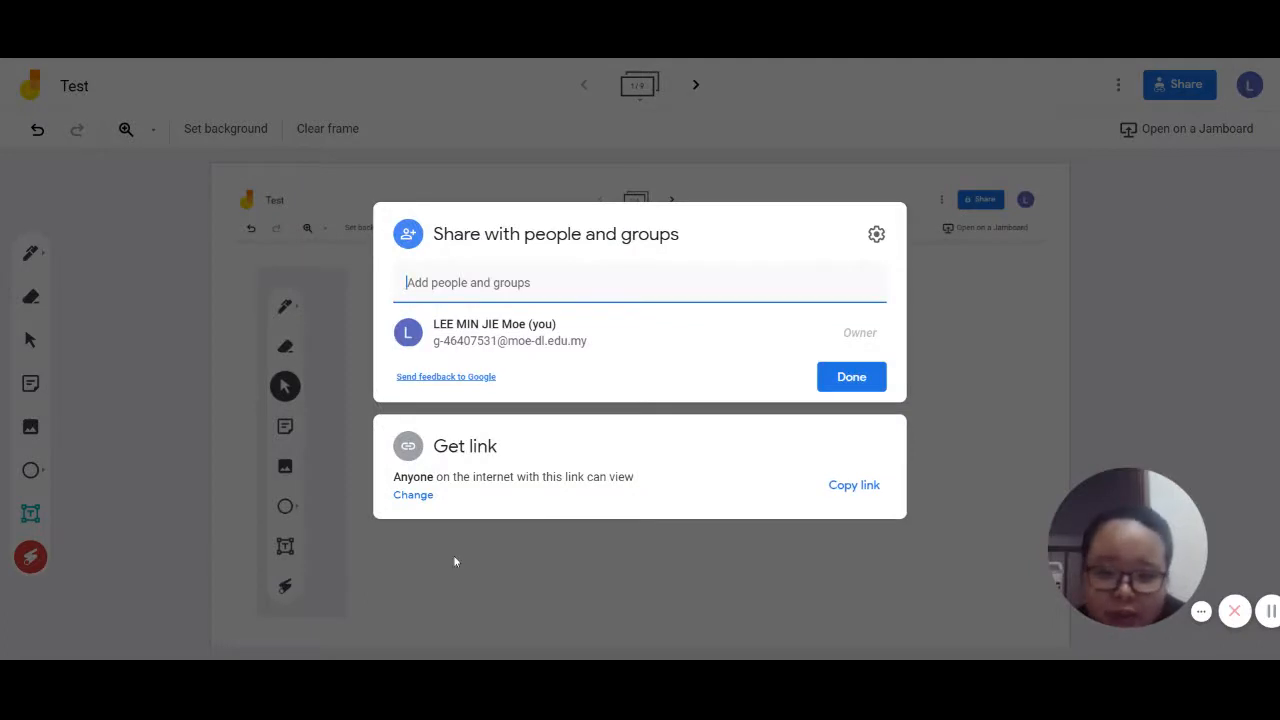
left_click(415, 497)
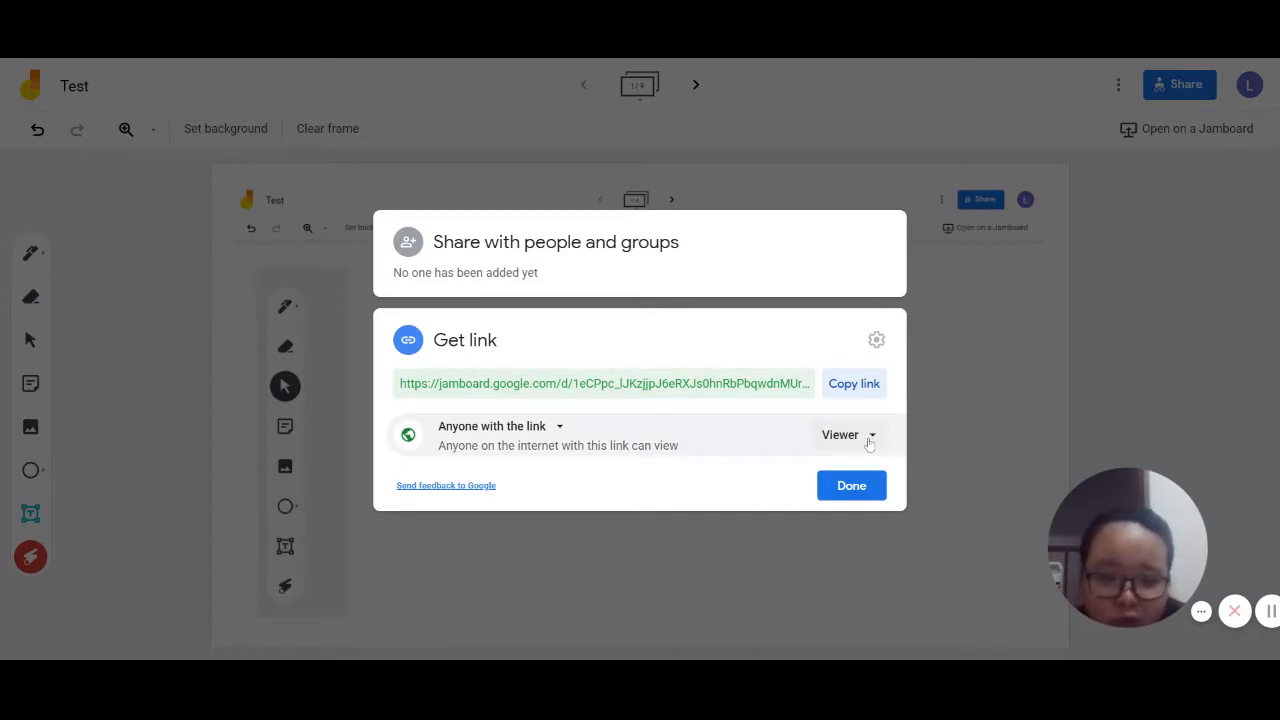
left_click(869, 441)
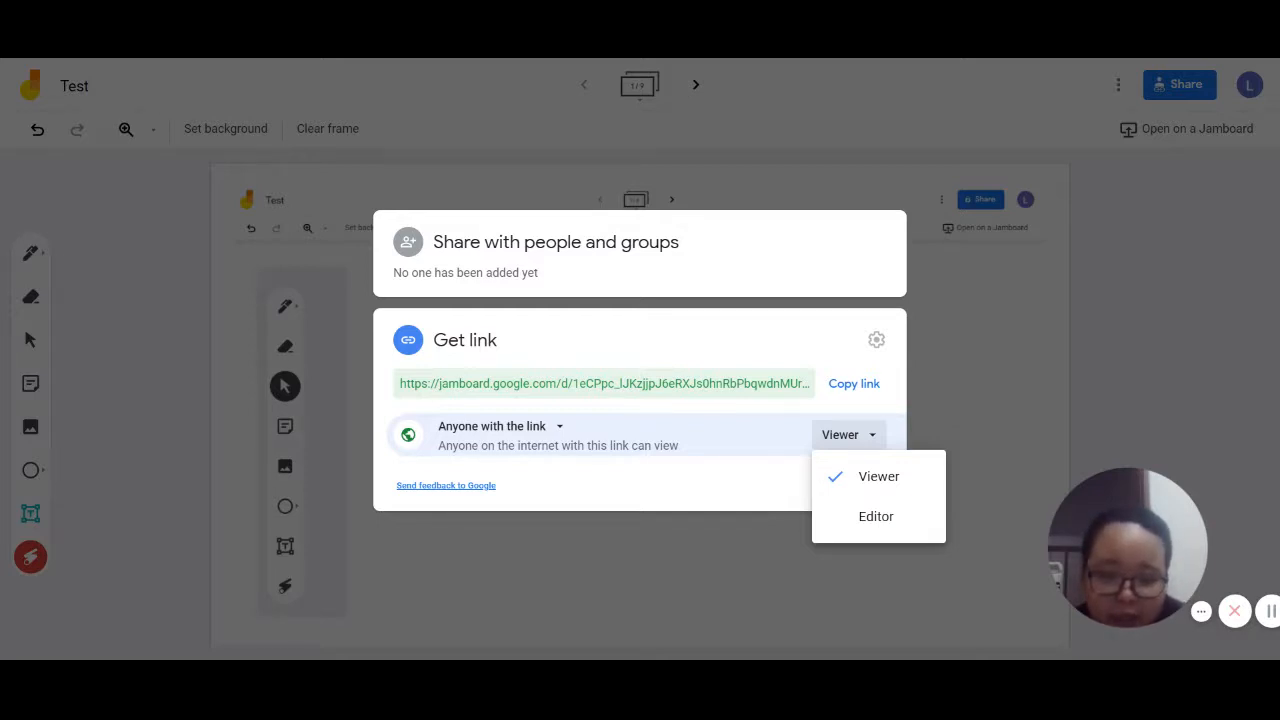
left_click(871, 440)
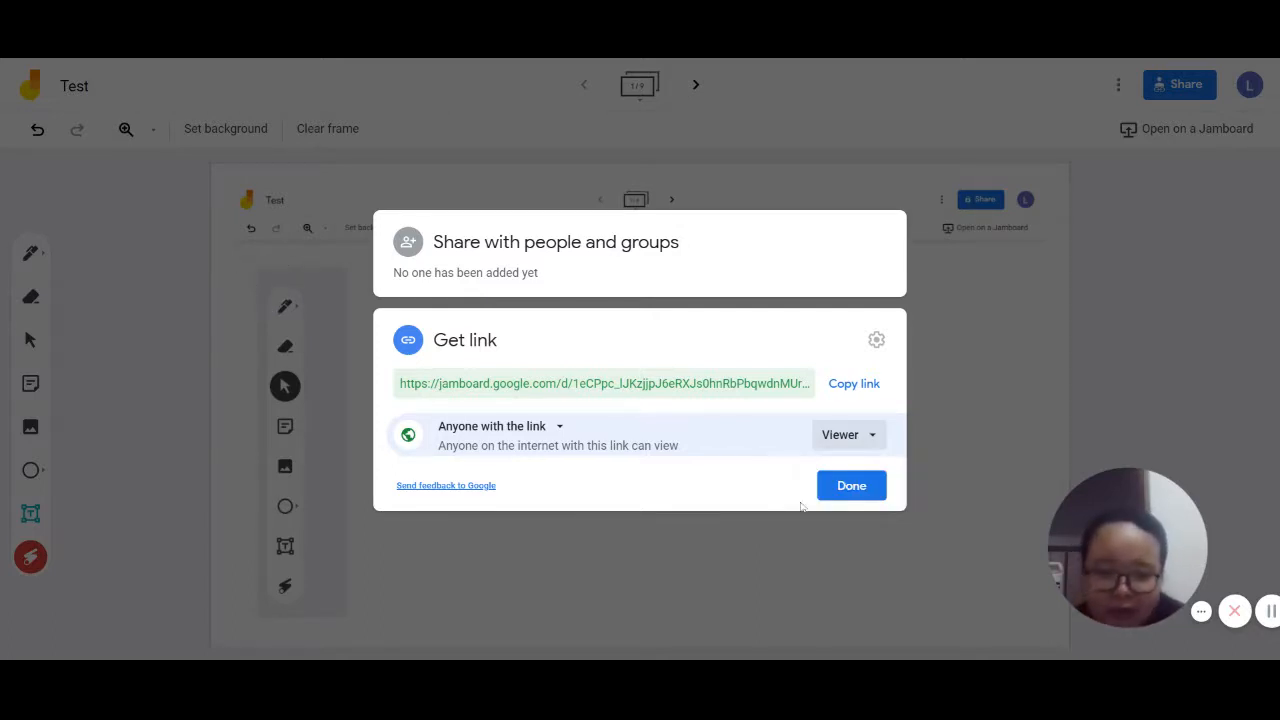
left_click(842, 488)
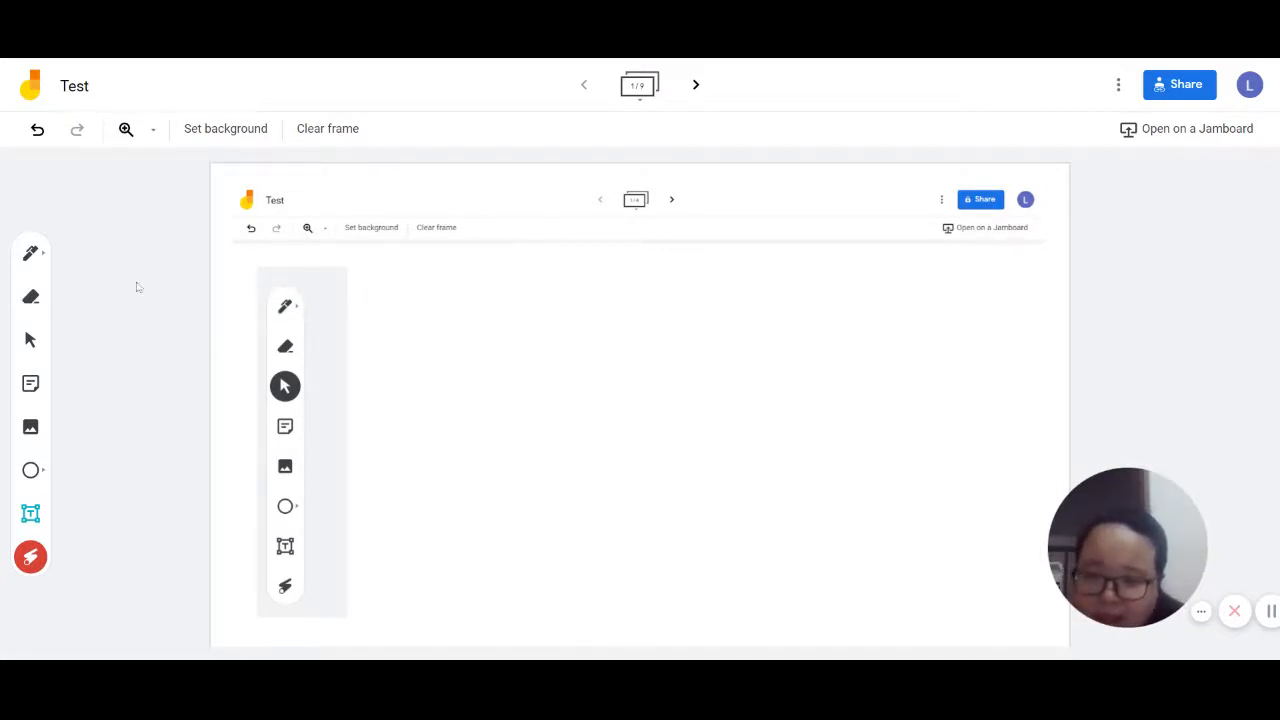
Show the available pen types and ink colours for drawing
left_click(30, 253)
left_click(30, 253)
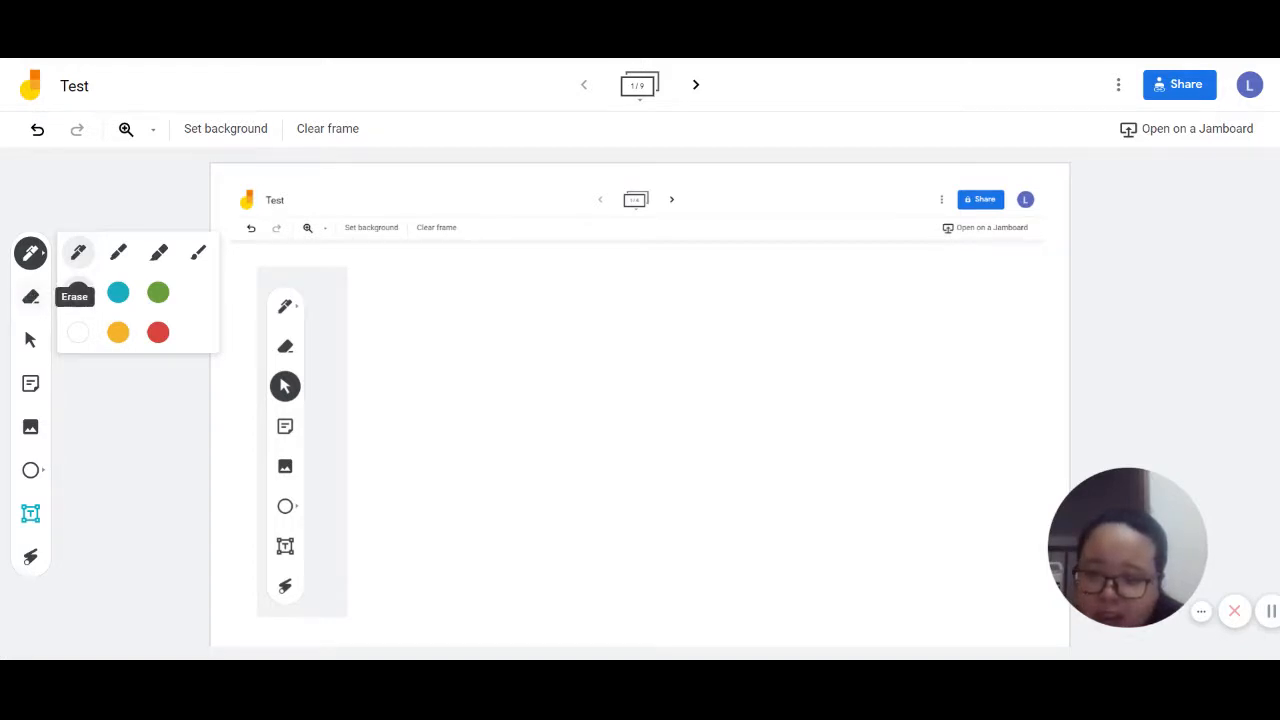
Shift the toolbar screenshot slightly left and the header screenshot slightly up and right on the first frame
left_click(29, 348)
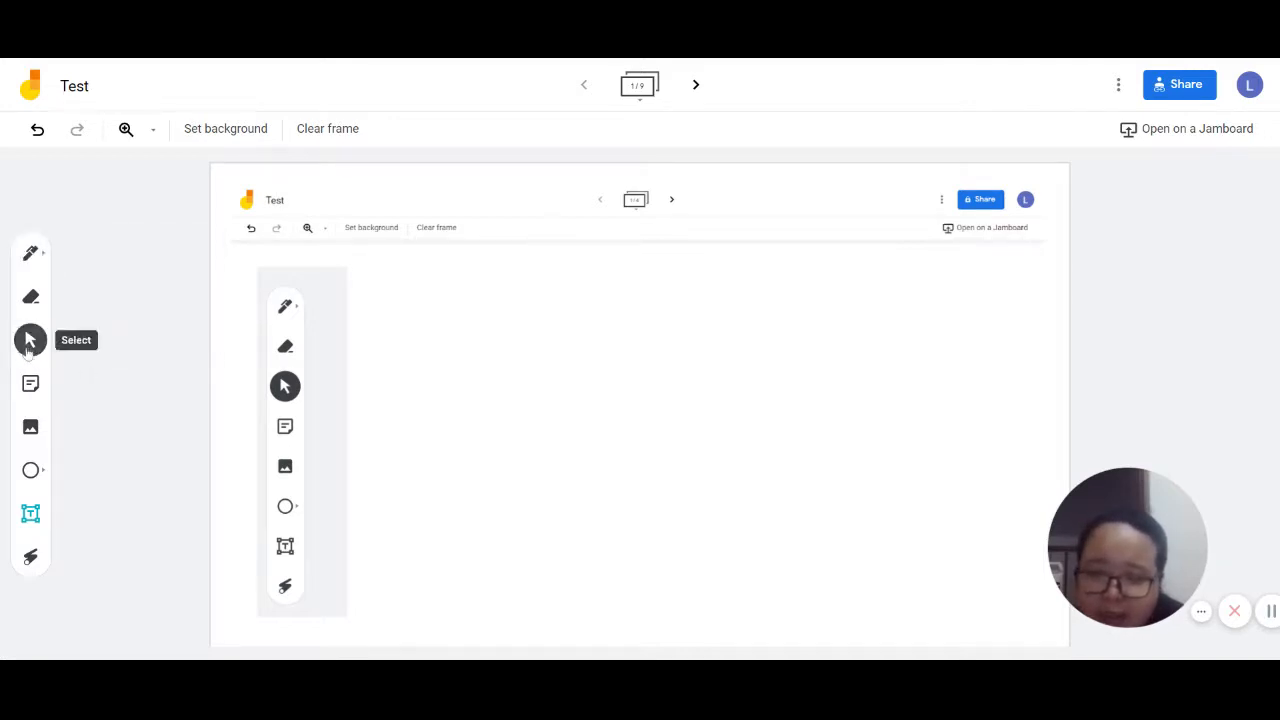
left_click(292, 350)
mouse_move(292, 350)
left_mouse_down()
mouse_move(476, 349)
mouse_move(273, 345)
left_mouse_up()
mouse_move(541, 220)
left_mouse_down()
mouse_move(571, 220)
mouse_move(545, 210)
left_mouse_up()
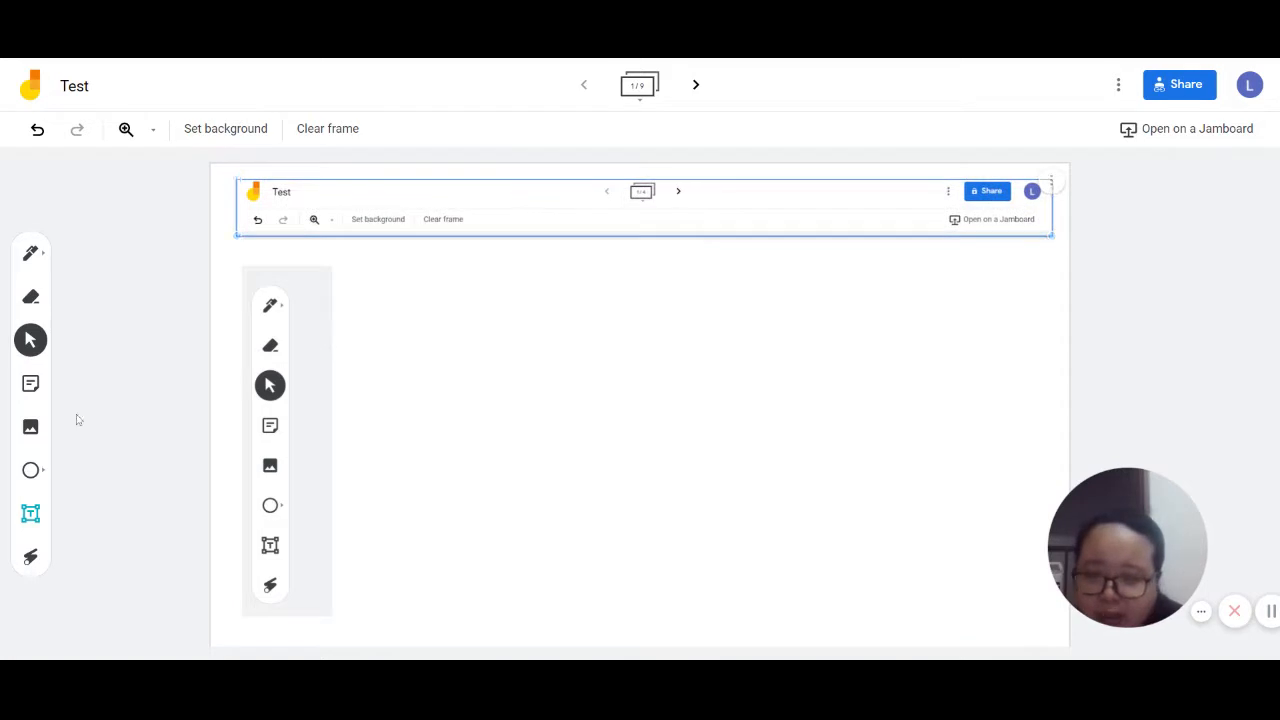
Add a green sticky note reading "sssss" to the first frame, without creating a second note
left_click(30, 383)
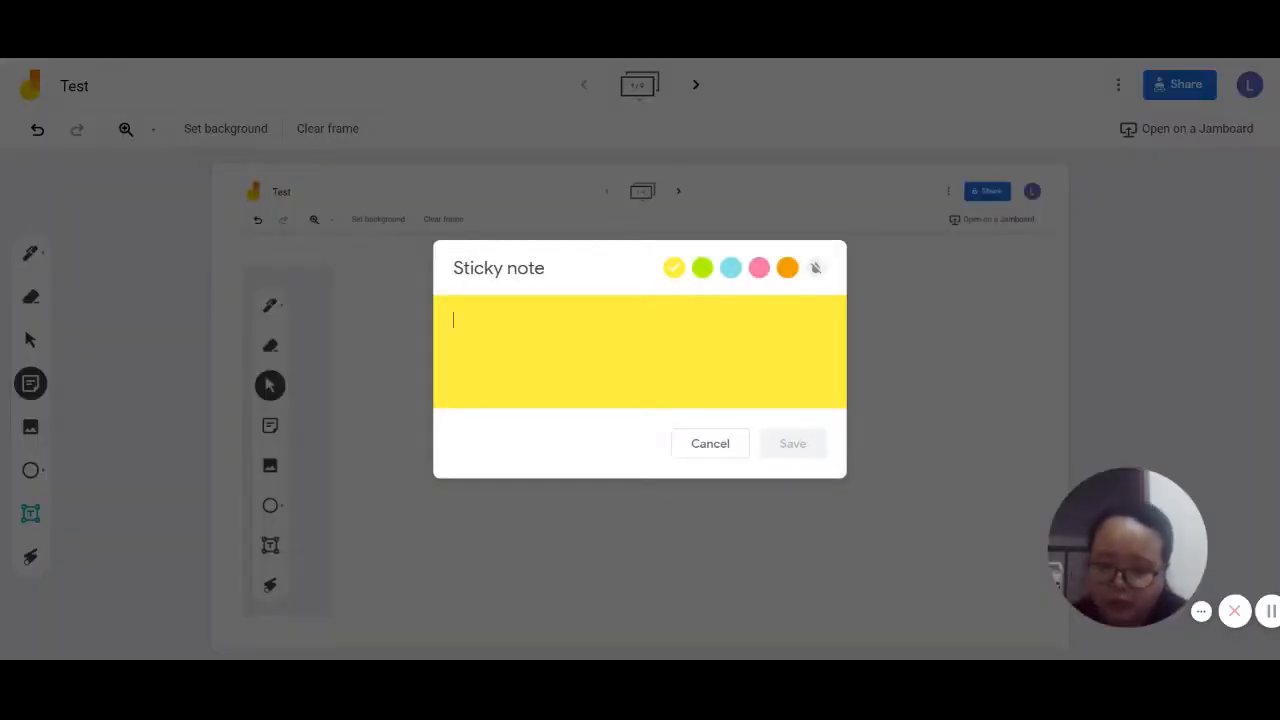
type("sssss")
left_click(730, 267)
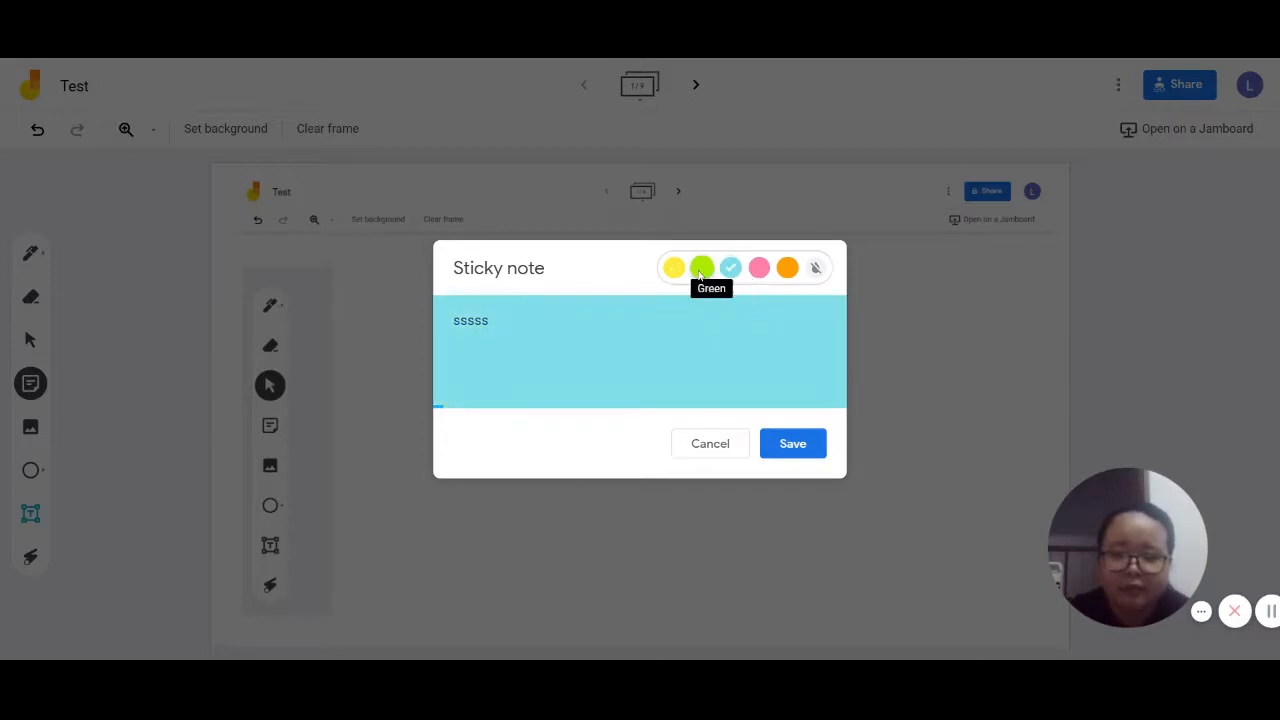
left_click(702, 267)
left_click(792, 443)
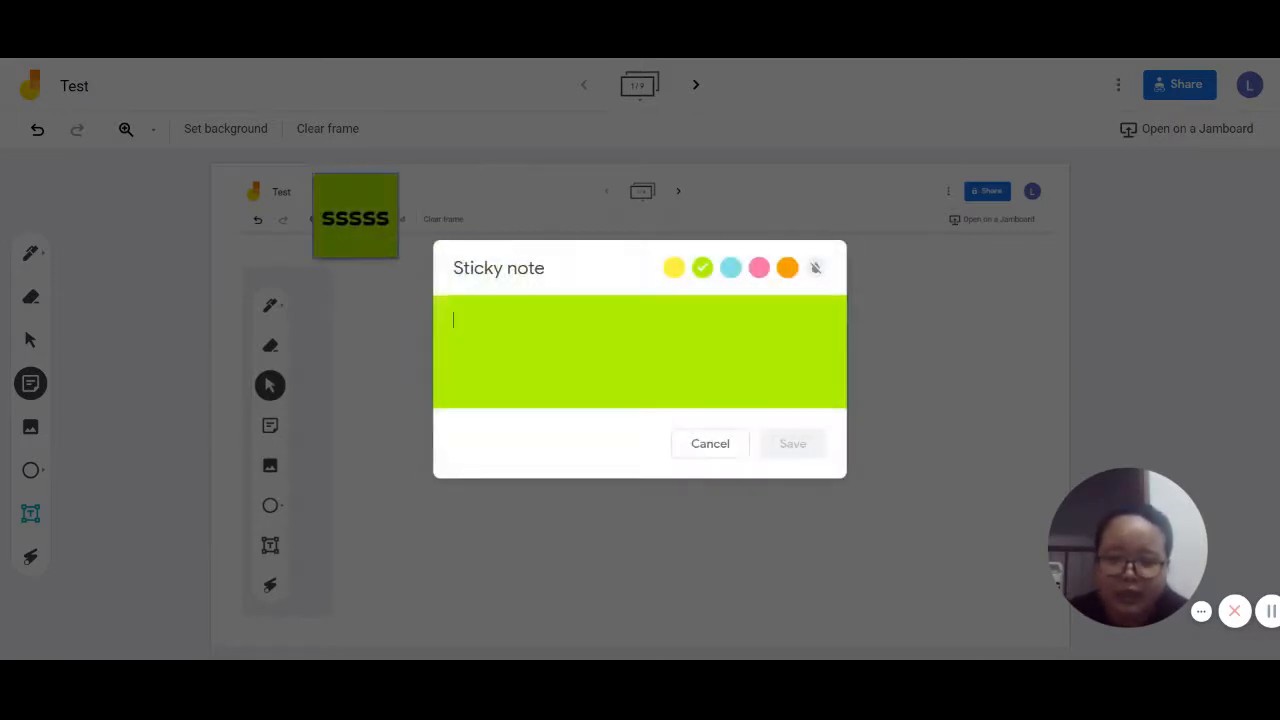
left_click(714, 443)
Move the "sssss" sticky note to the upper right area of the frame and rotate it slightly counterclockwise
left_click_drag(396, 250, 1012, 358)
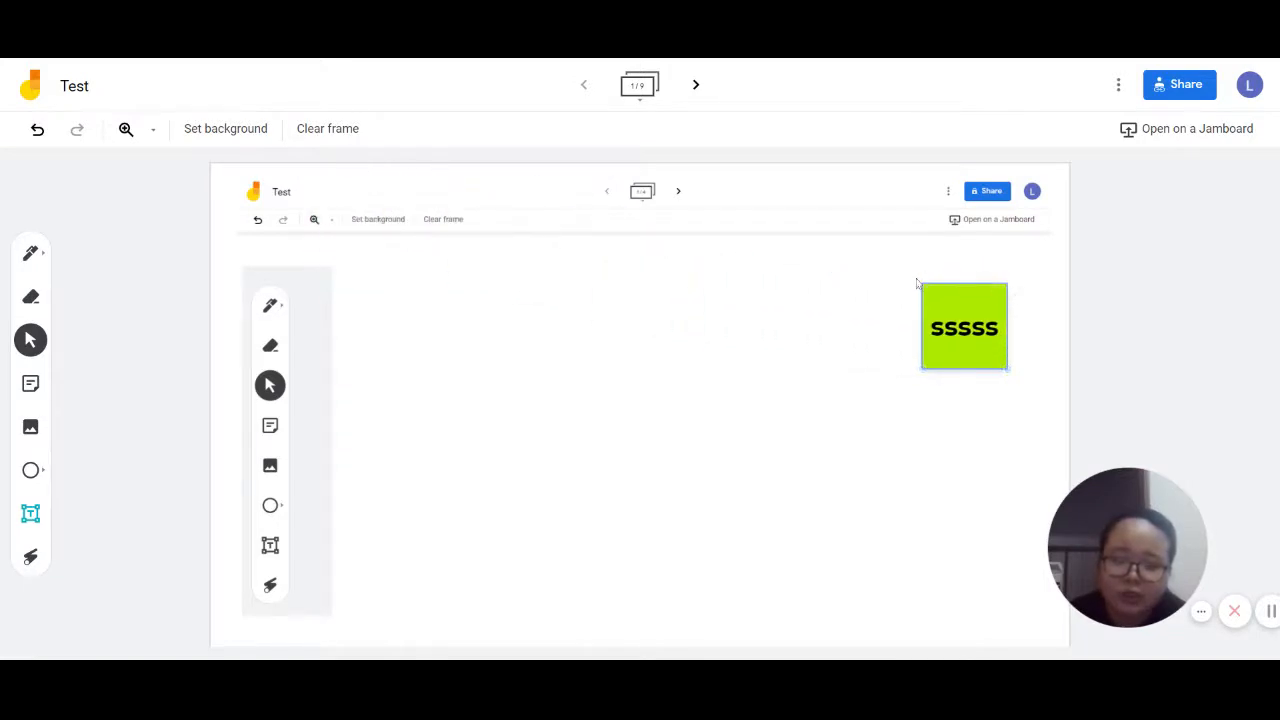
mouse_move(921, 284)
left_mouse_down()
mouse_move(994, 274)
mouse_move(968, 386)
mouse_move(923, 277)
mouse_move(917, 288)
left_mouse_up()
left_click(30, 340)
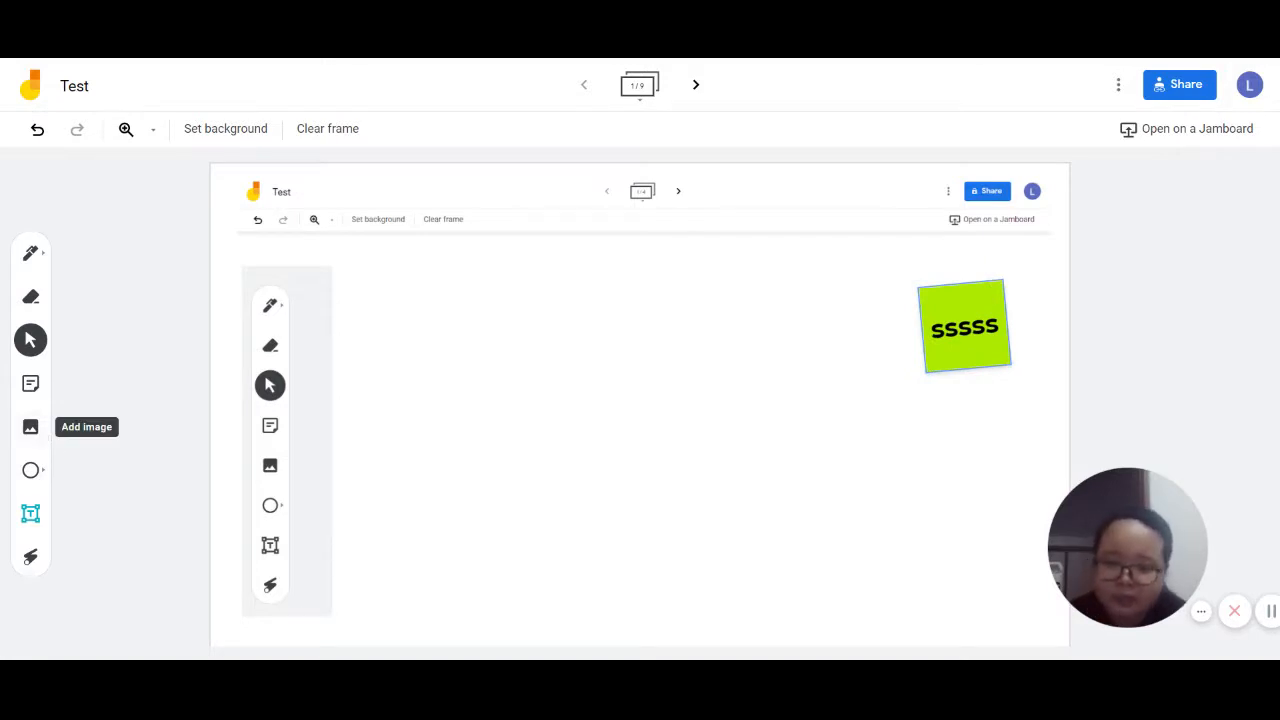
Look through the image sources Google Image Search, Upload and the "jamboard" folder in Google Drive without inserting anything
left_click(30, 427)
left_click(491, 199)
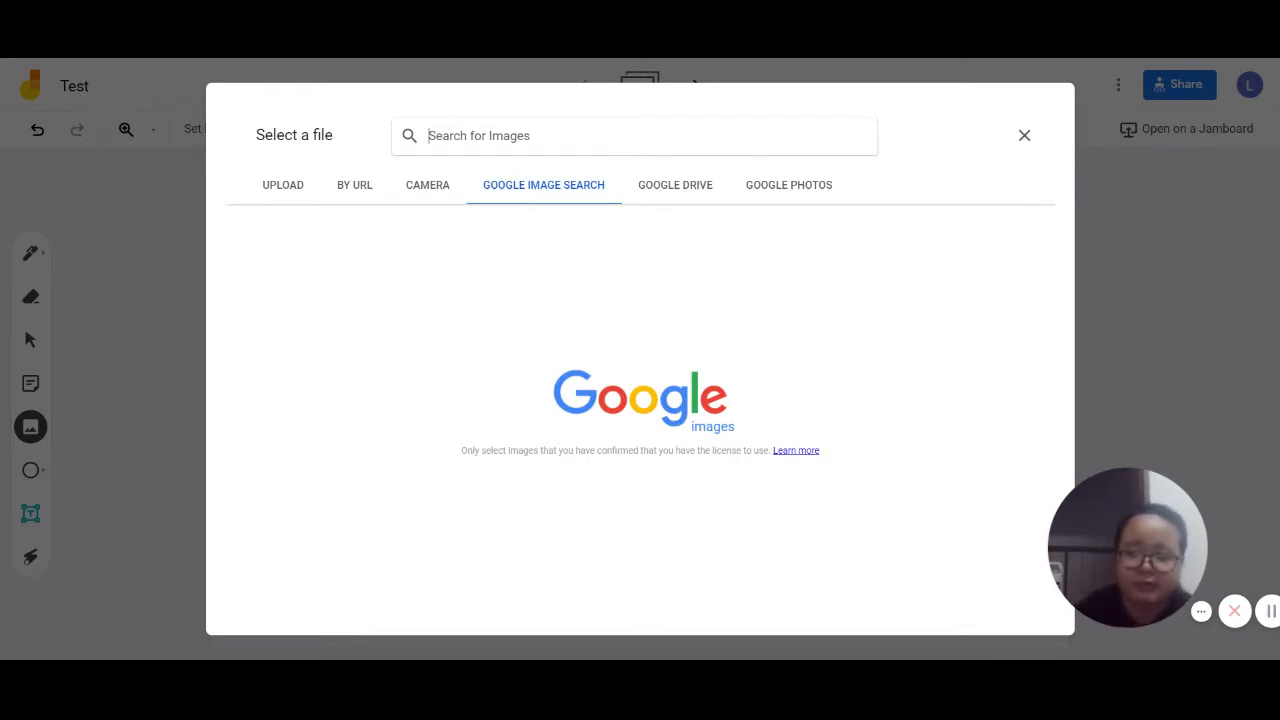
left_click(297, 192)
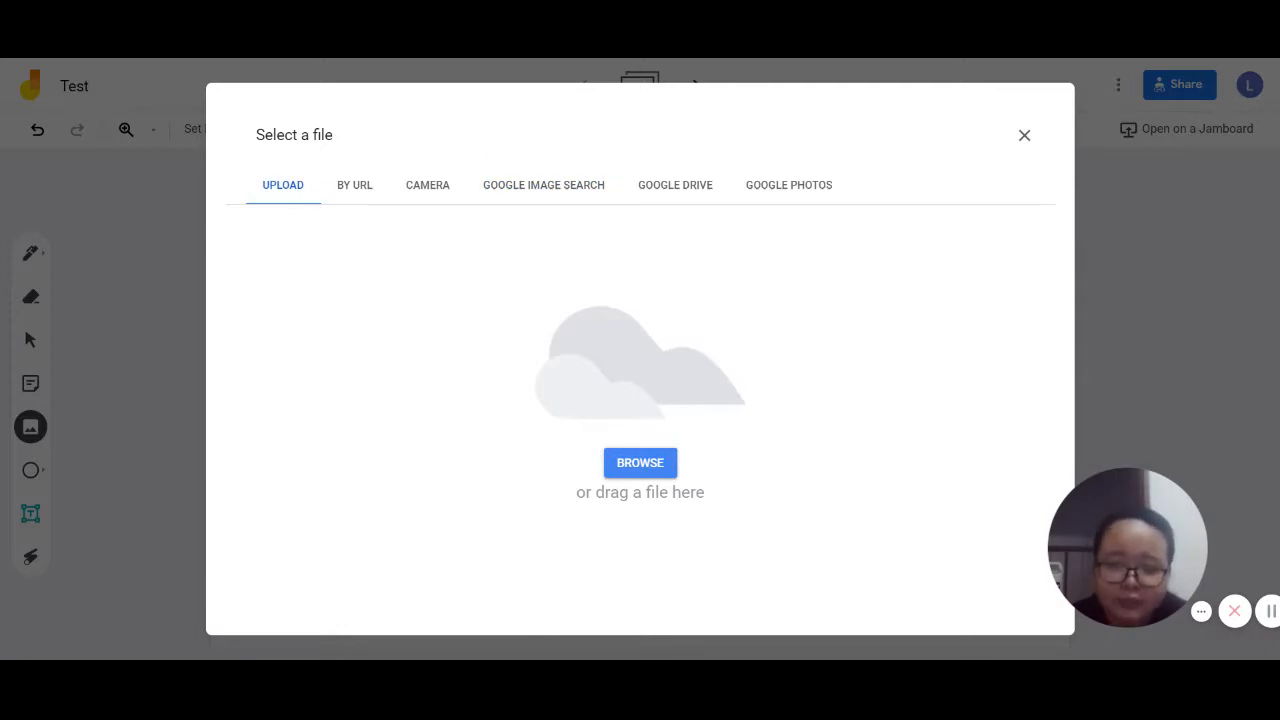
left_click(693, 192)
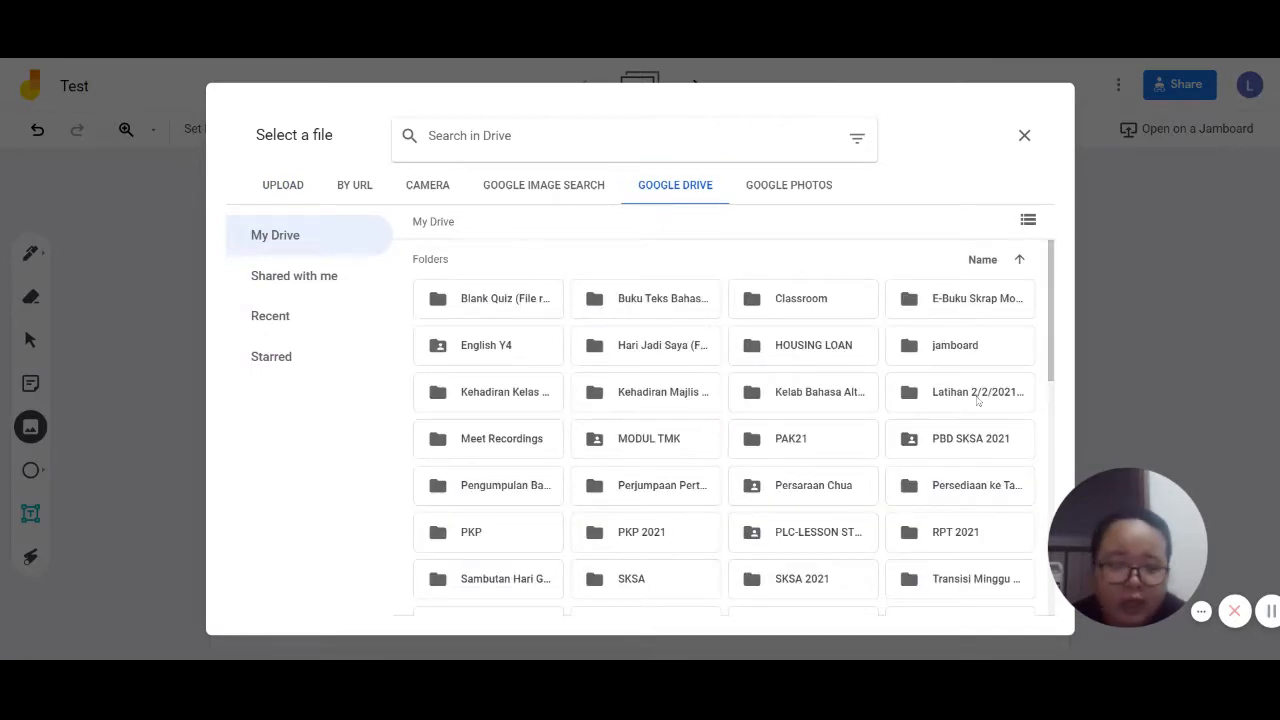
double_click(966, 362)
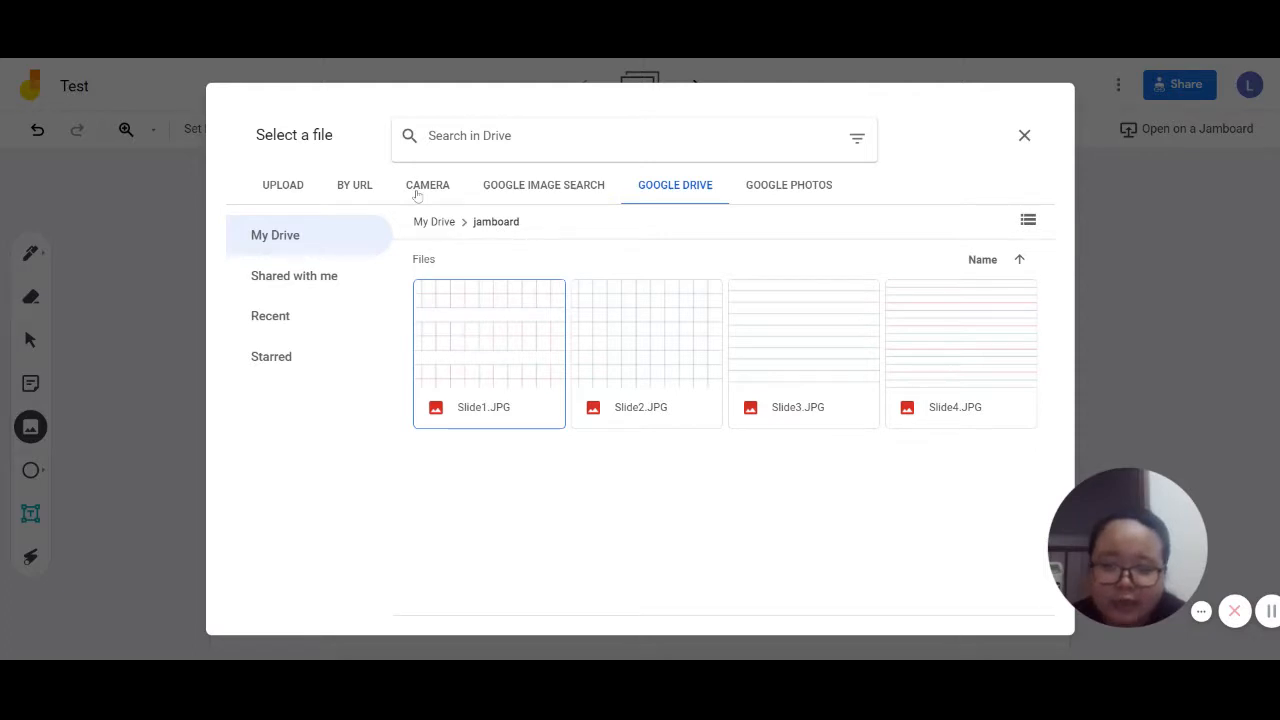
left_click(1024, 136)
Show the available shapes that can be drawn on the frame
left_click(32, 473)
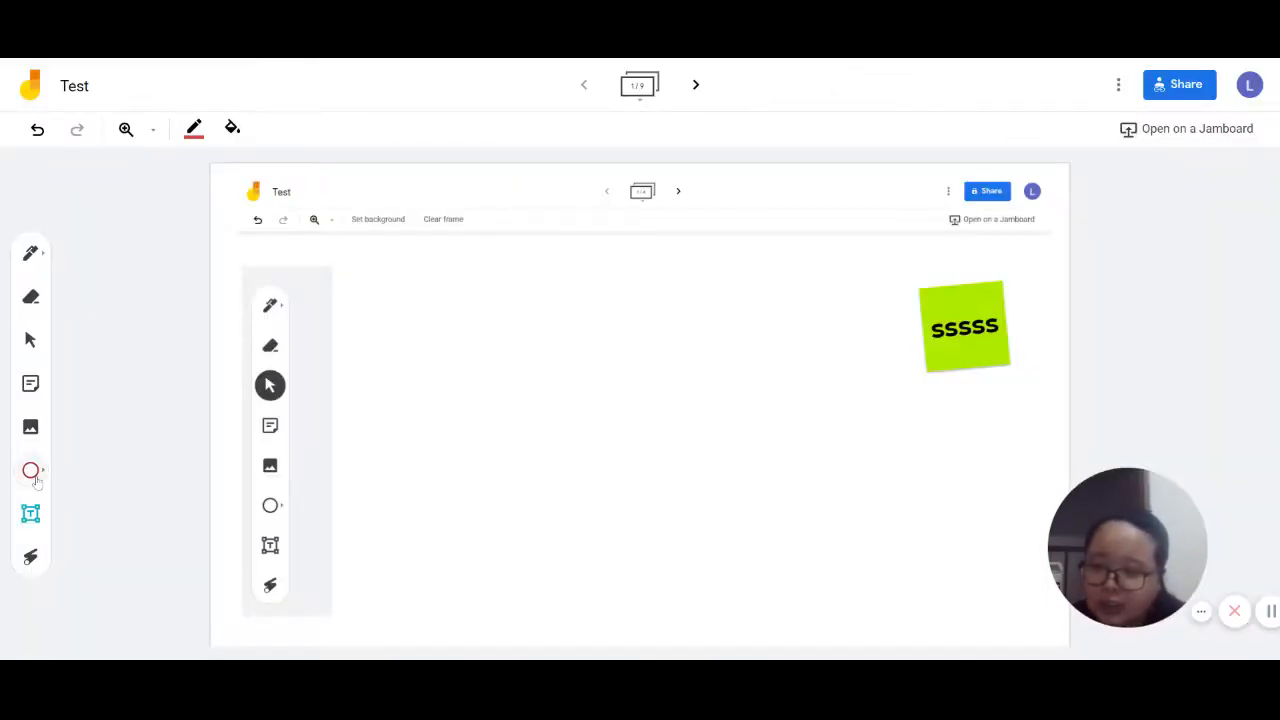
left_click(35, 481)
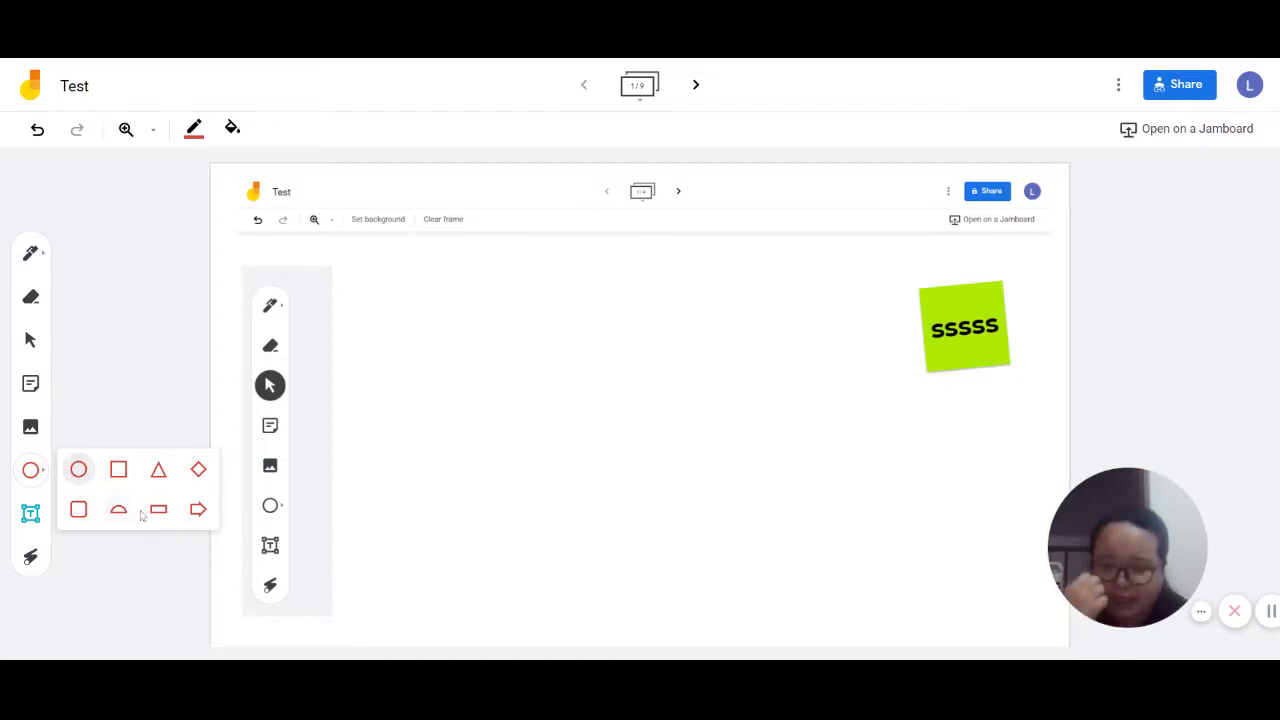
Add a text box reading "aaaaaa" near the middle of the frame and set its style to Display
left_click(30, 514)
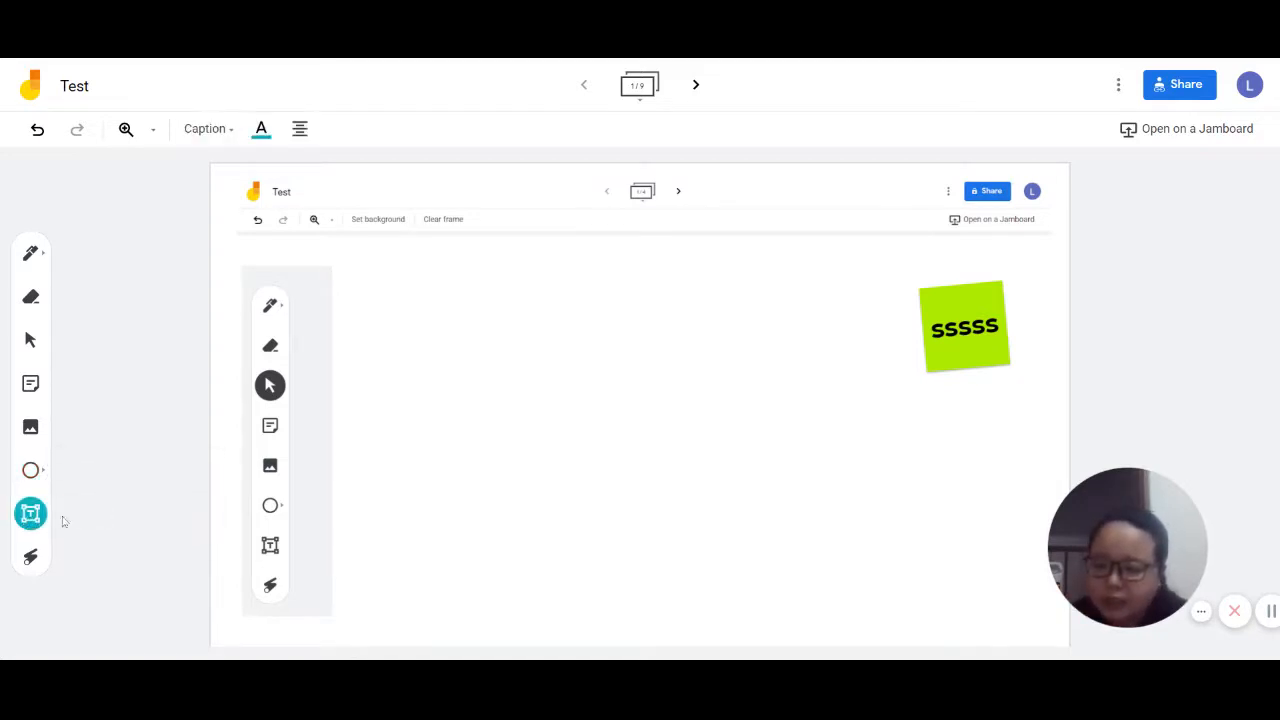
left_click_drag(522, 313, 592, 346)
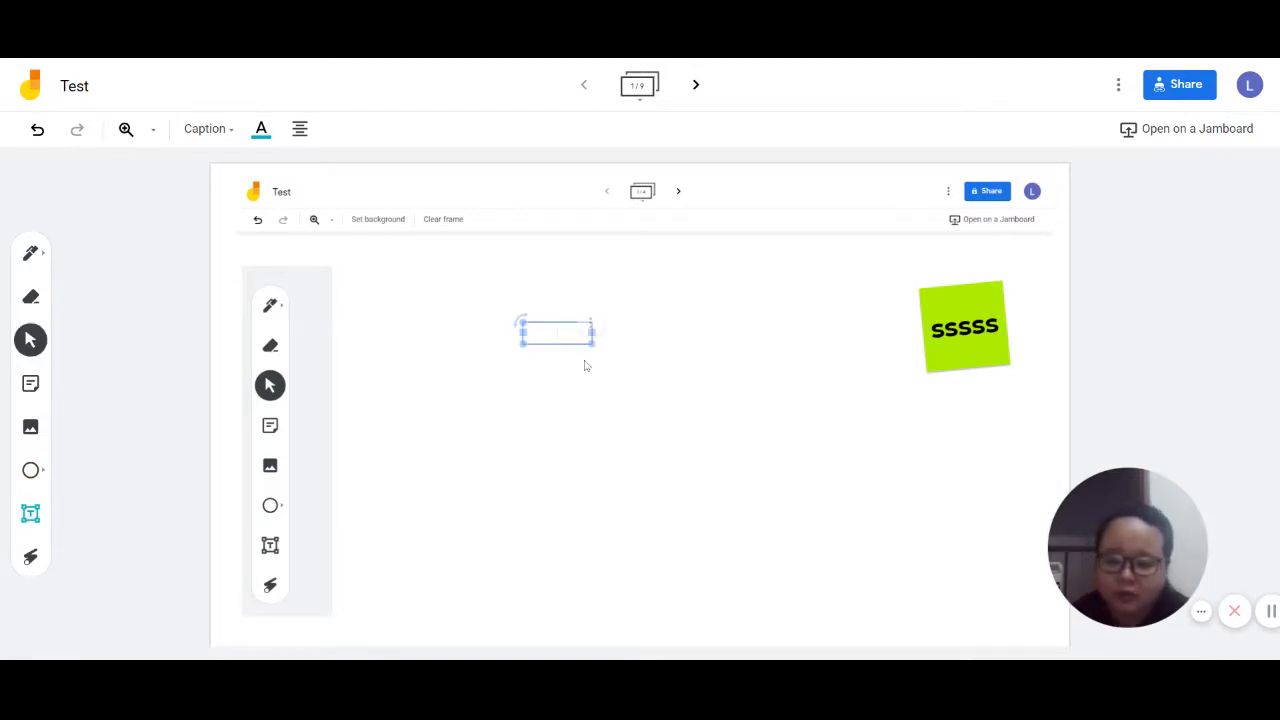
type("aaaaaa")
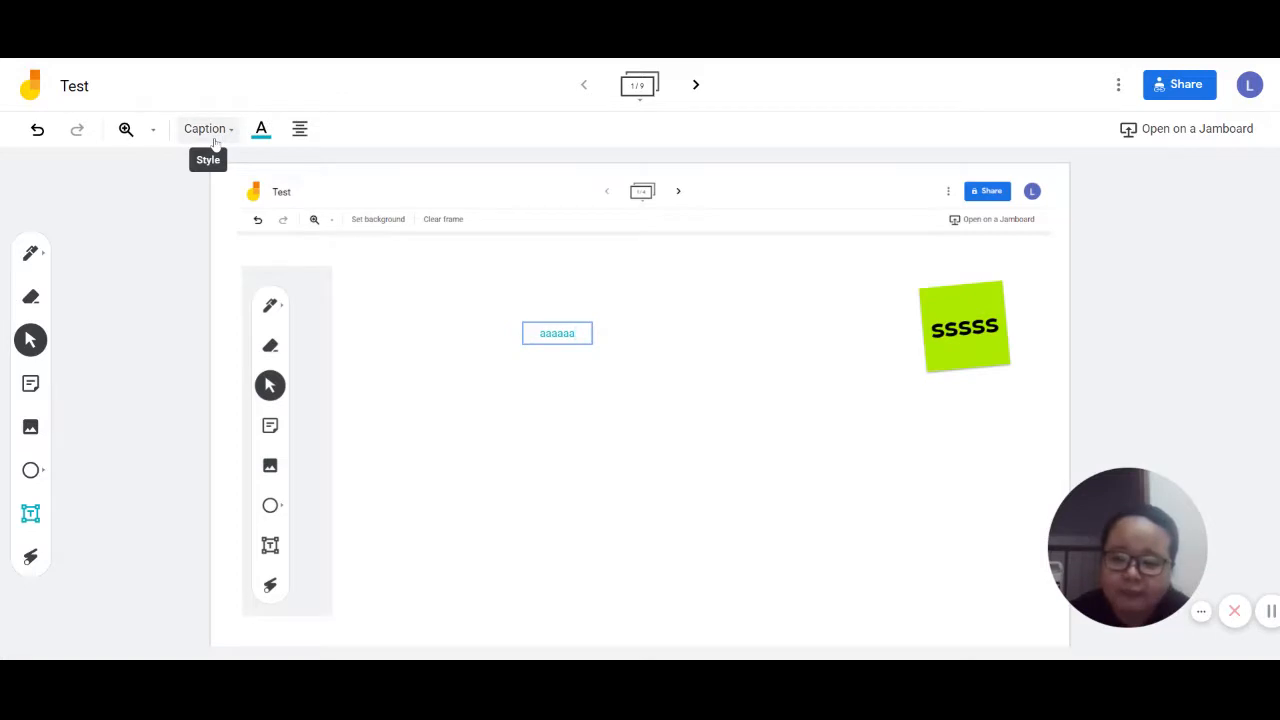
left_click(212, 130)
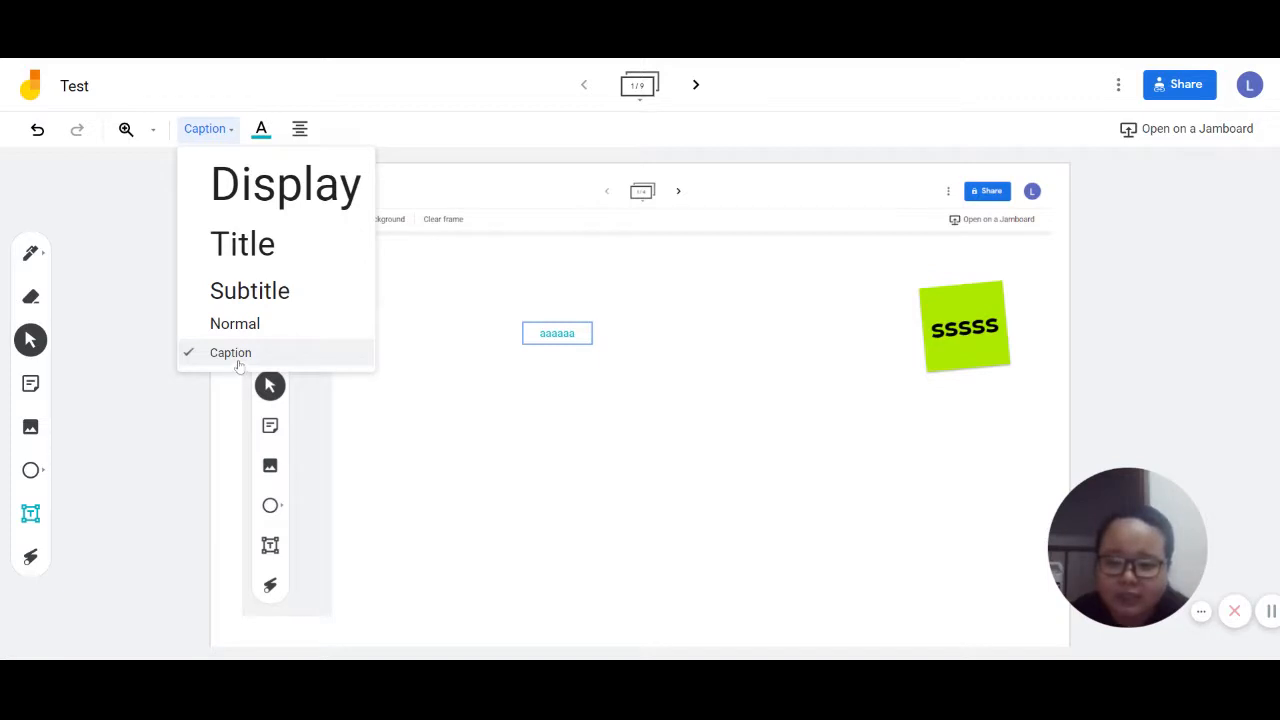
left_click(268, 200)
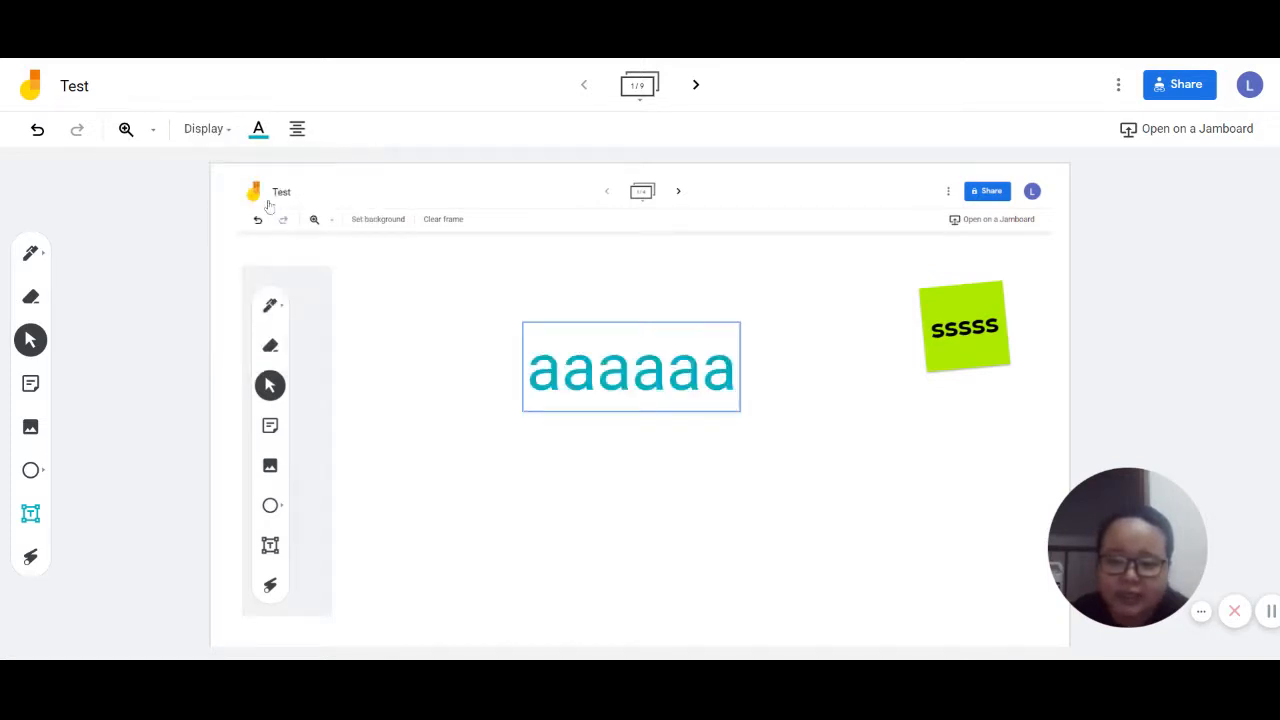
Demonstrate the Laser by tracing temporary lines above the "aaaaaa" text and circling it
left_click(30, 557)
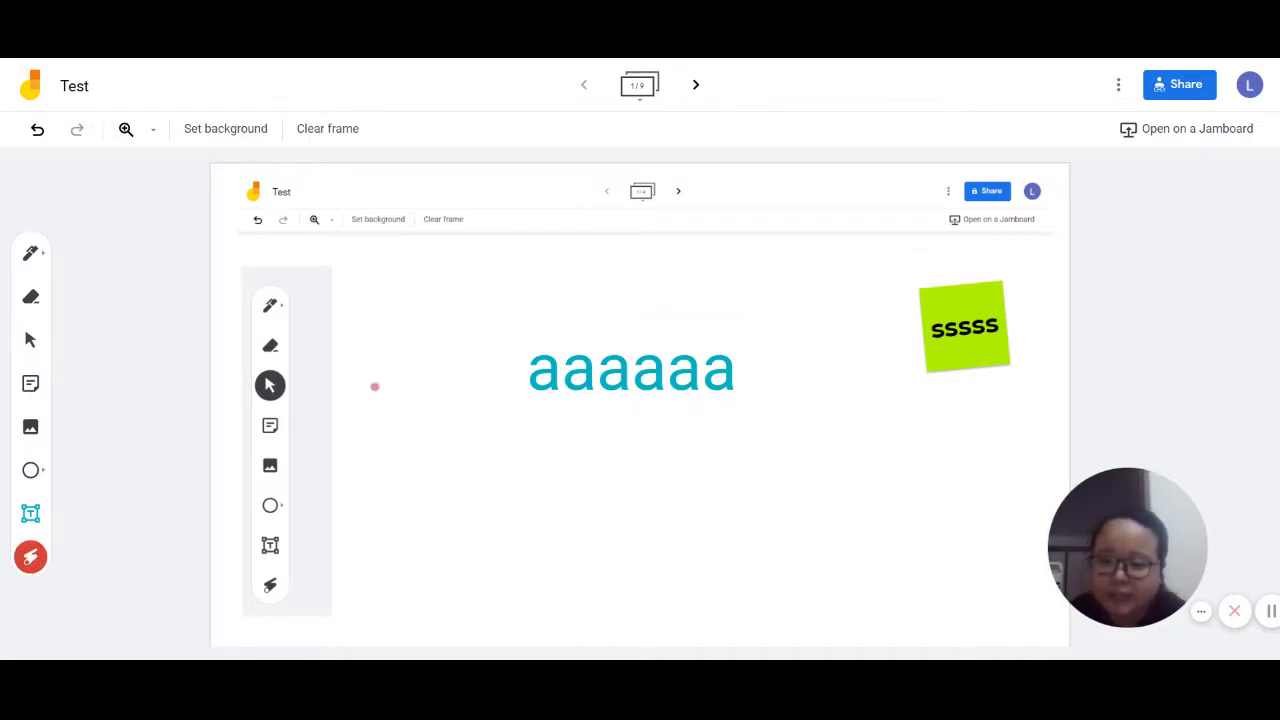
mouse_move(265, 366)
left_mouse_down()
mouse_move(430, 337)
mouse_move(777, 318)
left_mouse_up()
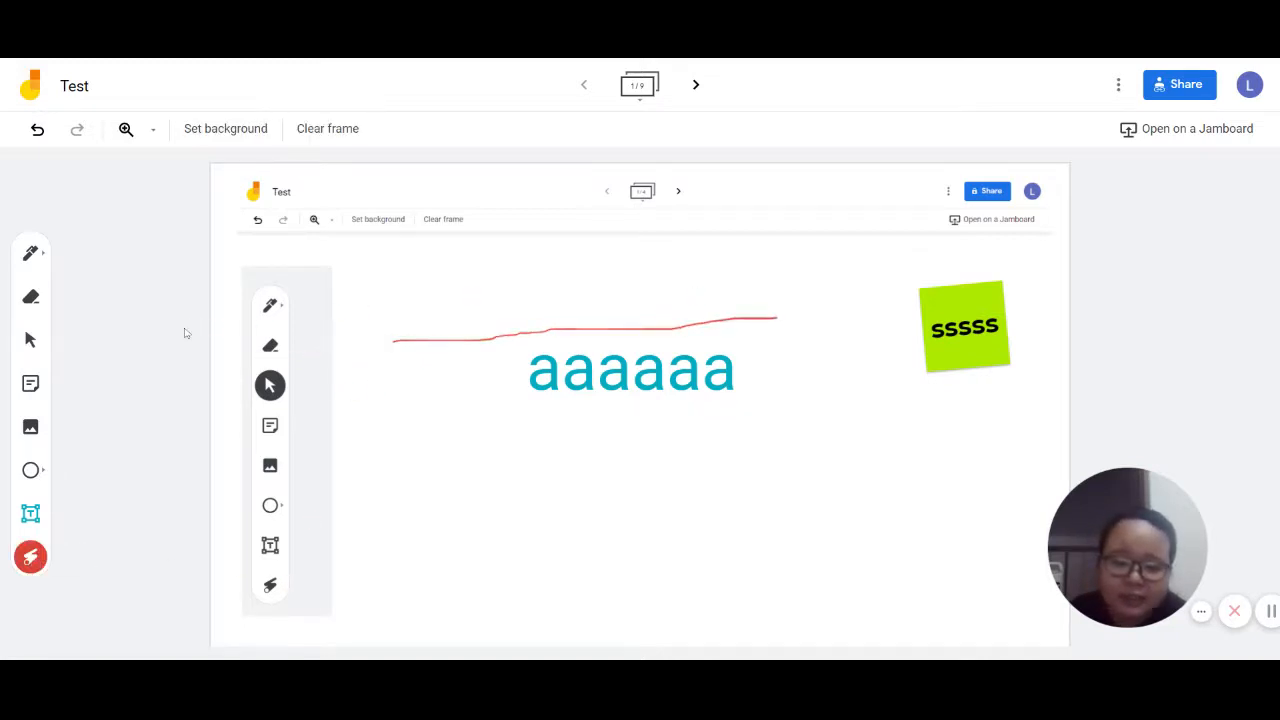
left_click_drag(280, 289, 705, 304)
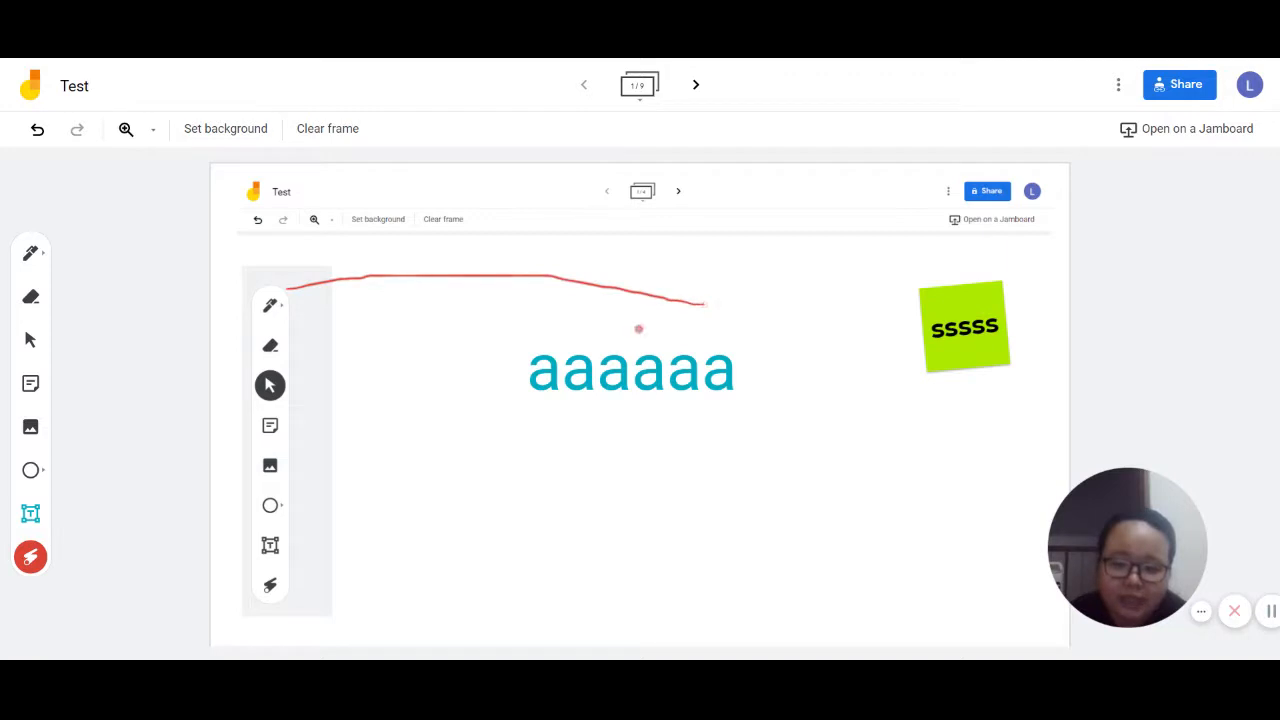
mouse_move(457, 414)
left_mouse_down()
mouse_move(814, 394)
mouse_move(509, 360)
mouse_move(795, 464)
left_mouse_up()
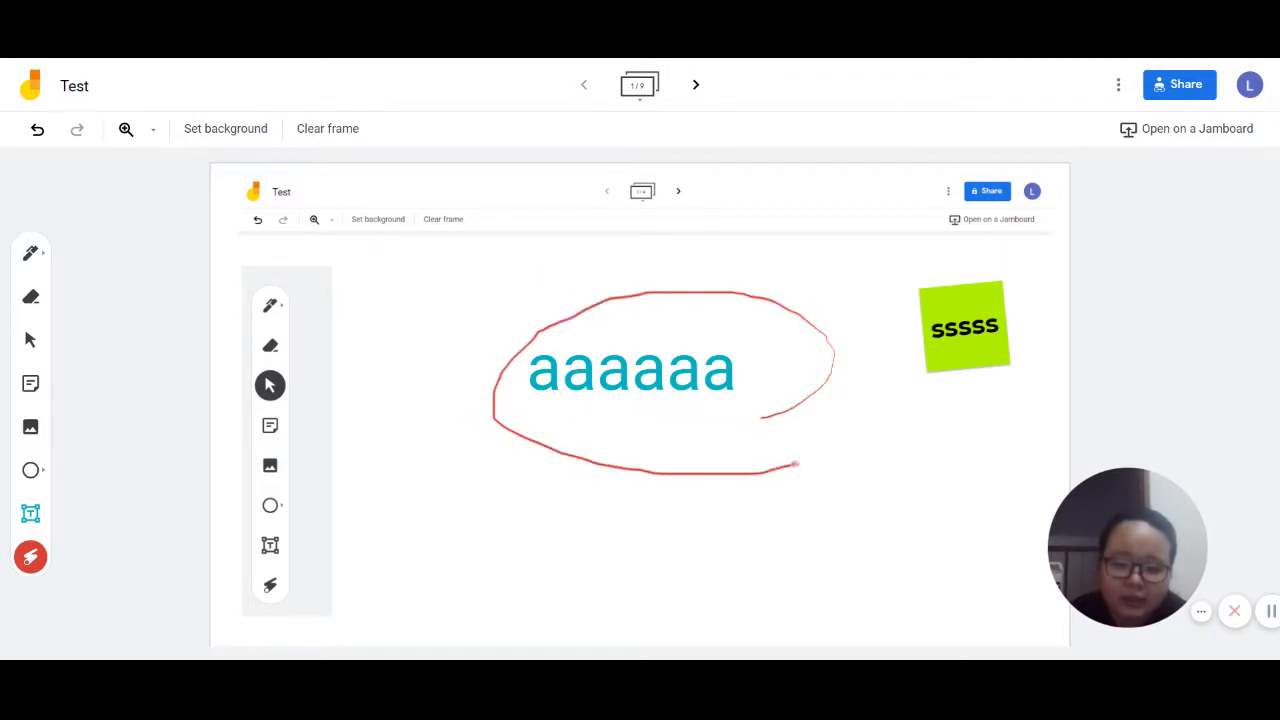
mouse_move(566, 437)
left_mouse_down()
mouse_move(863, 346)
mouse_move(594, 463)
mouse_move(801, 457)
mouse_move(560, 328)
mouse_move(549, 543)
mouse_move(598, 290)
left_mouse_up()
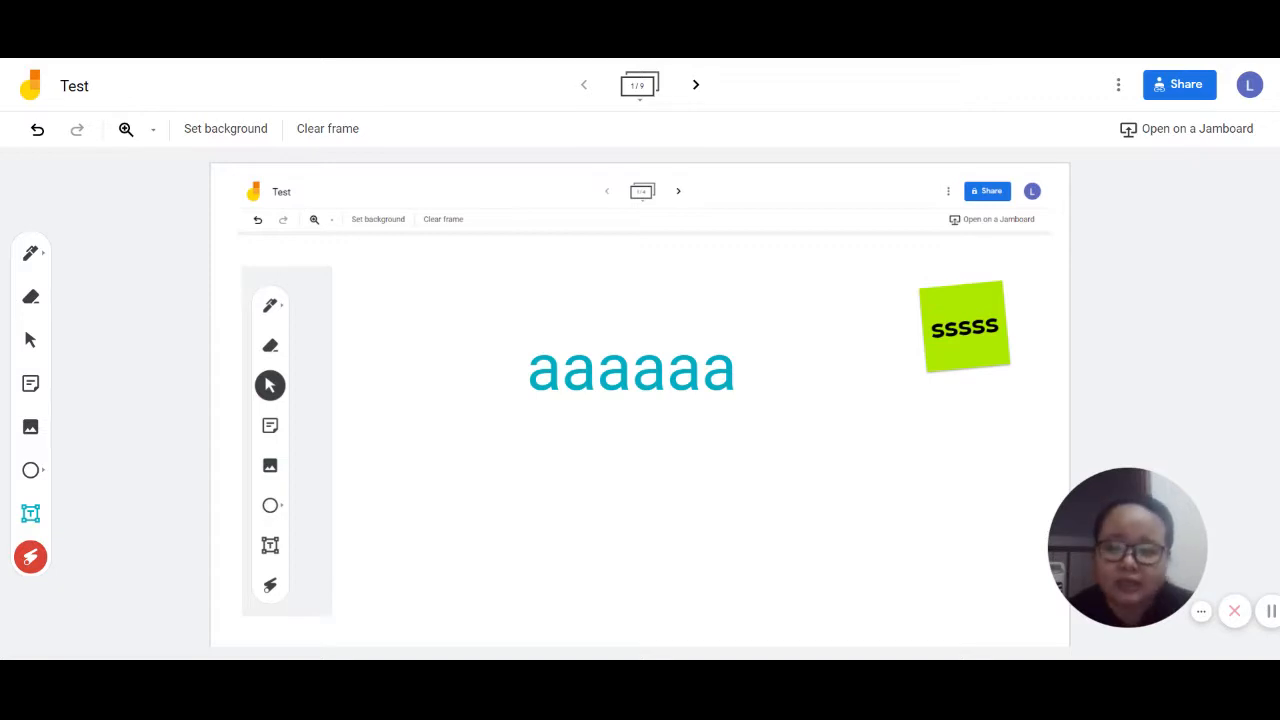
Go to the second frame and set its background to the dot pattern
left_click(694, 85)
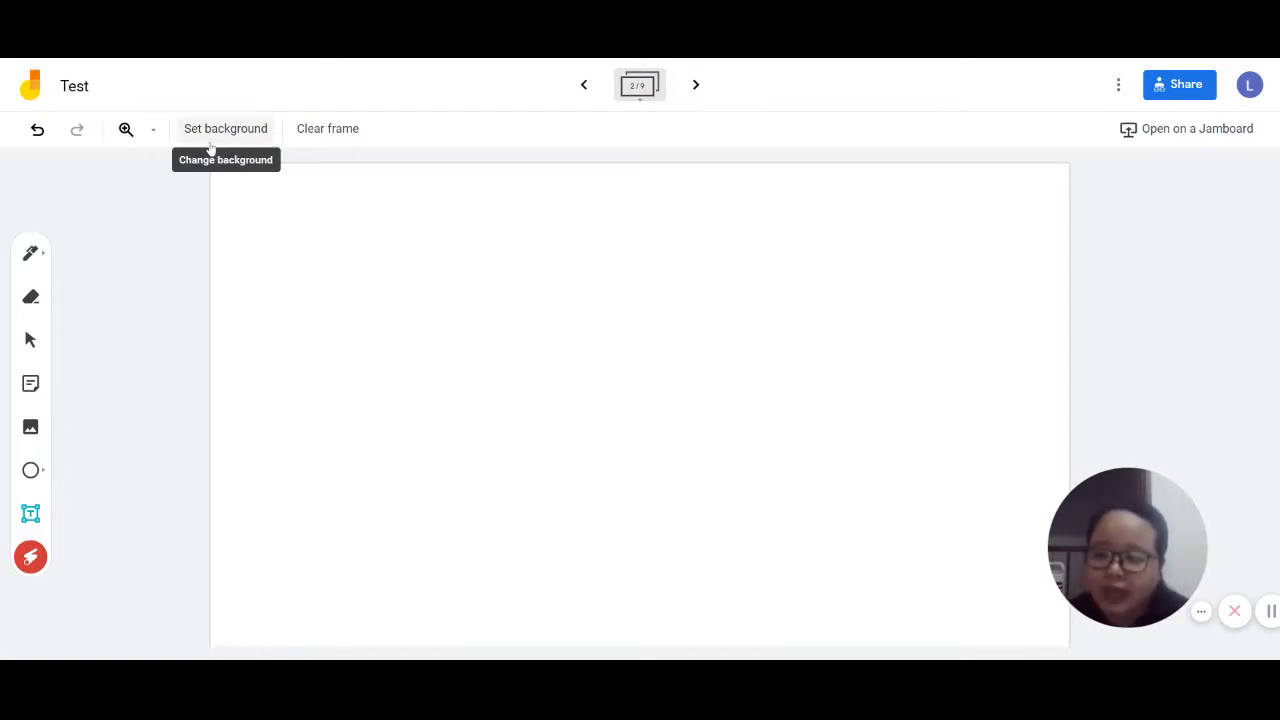
left_click(30, 256)
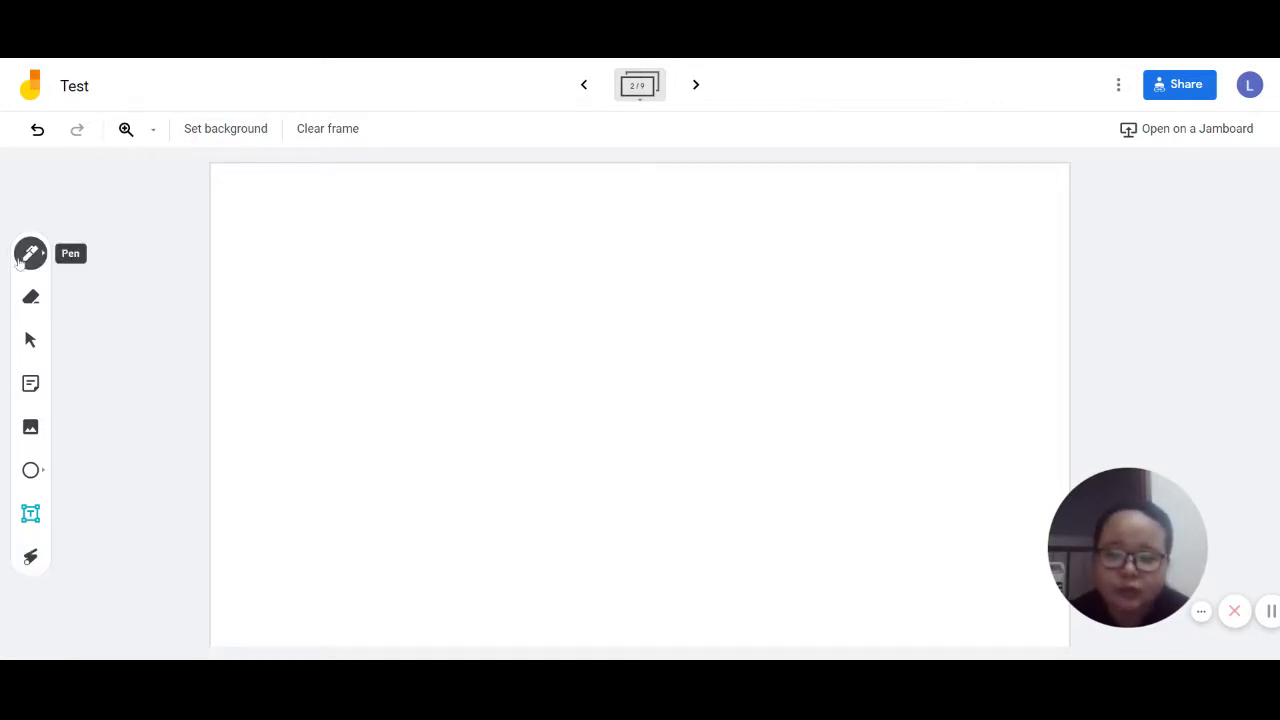
left_click(235, 130)
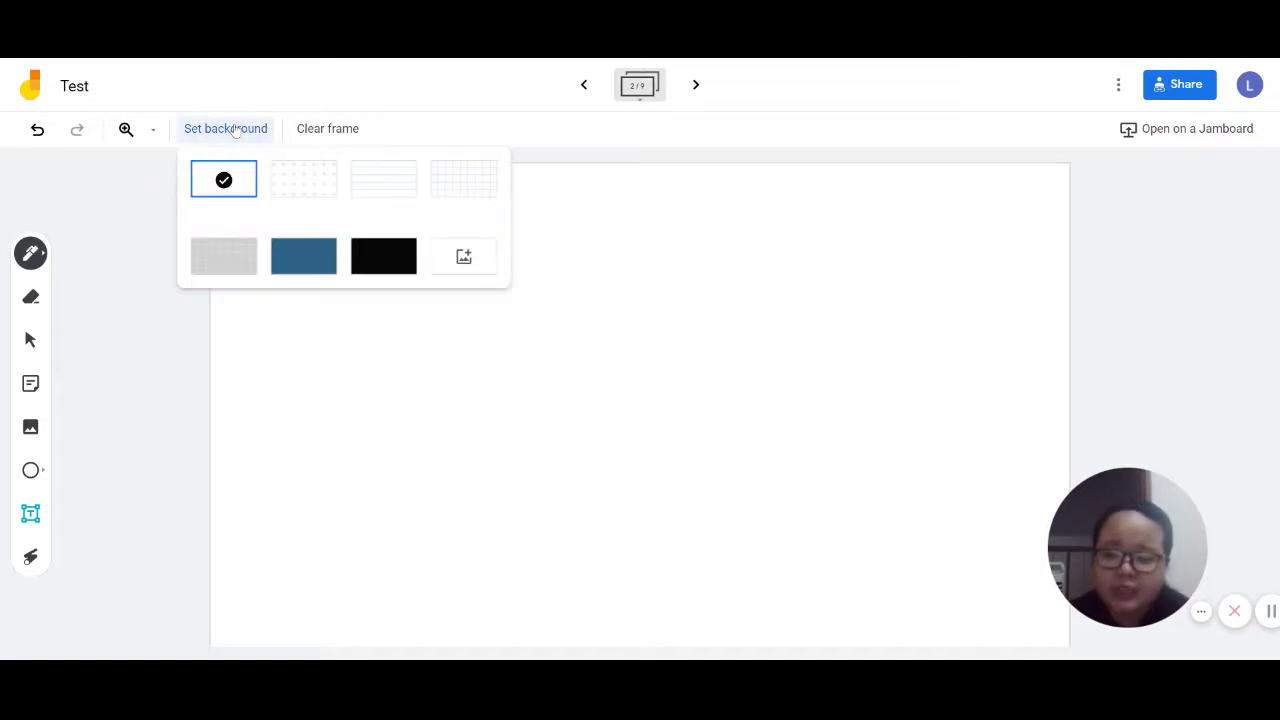
left_click(302, 183)
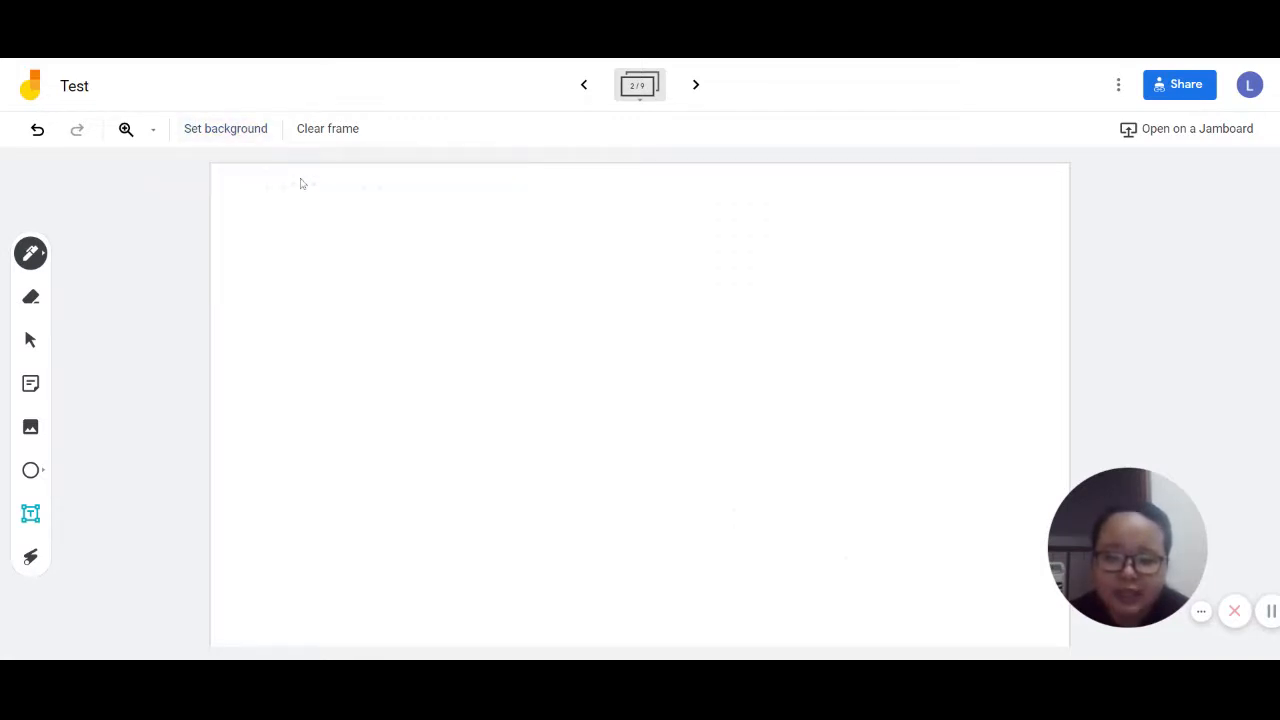
Try the lined, white grid and grey grid backgrounds on the second frame, one after another
left_click(256, 134)
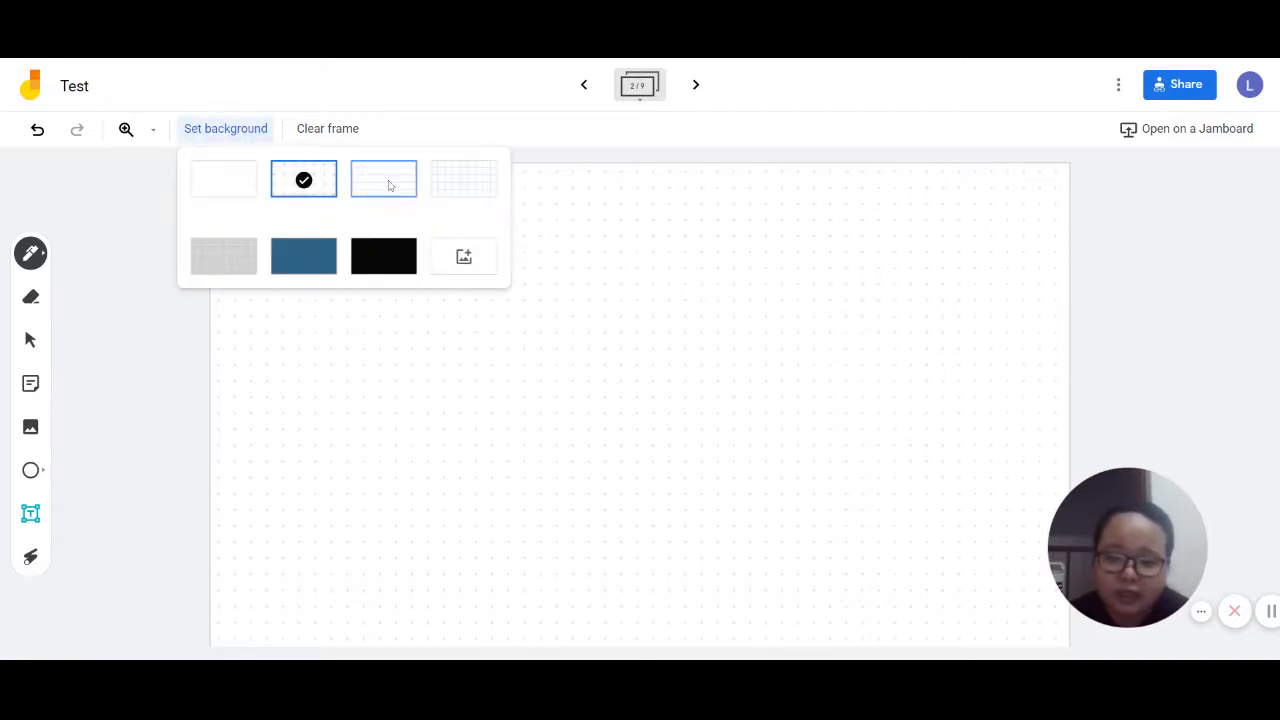
left_click(389, 185)
left_click(221, 134)
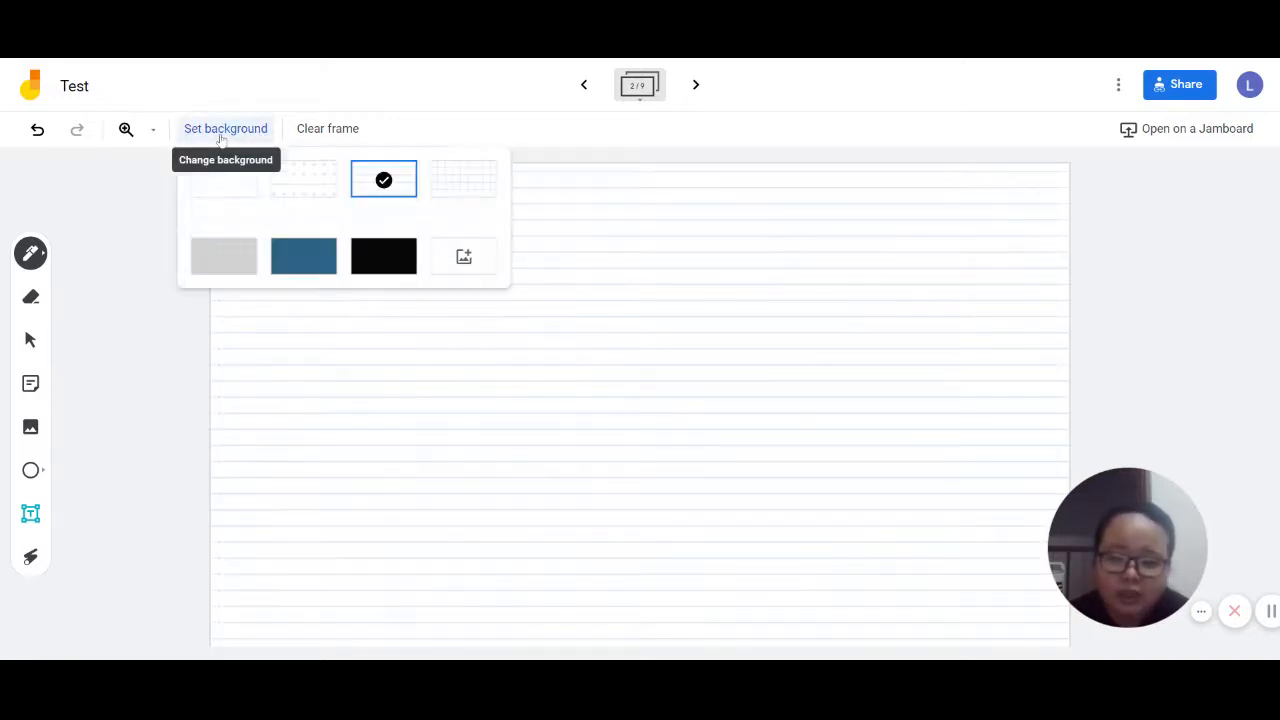
left_click(460, 183)
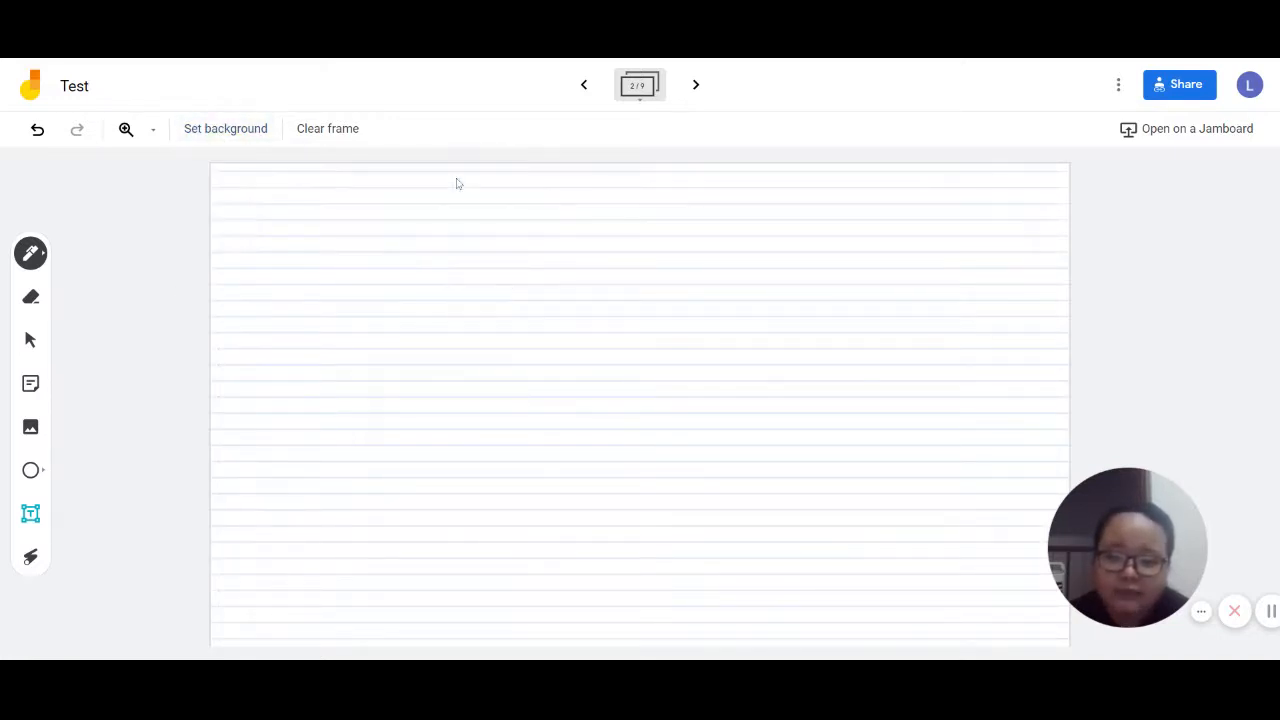
left_click(206, 129)
left_click(223, 254)
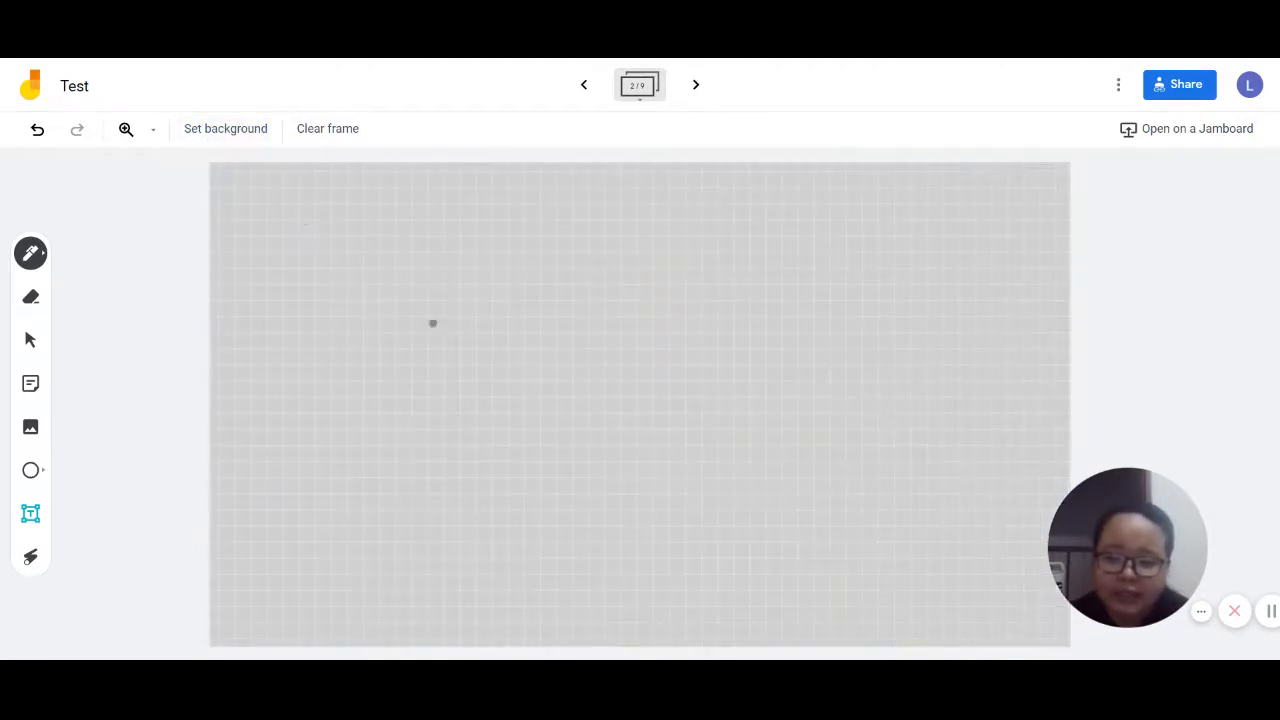
Try the solid blue and black backgrounds on the second frame, and switch to the white grid
left_click(223, 133)
left_click(330, 262)
left_click(225, 128)
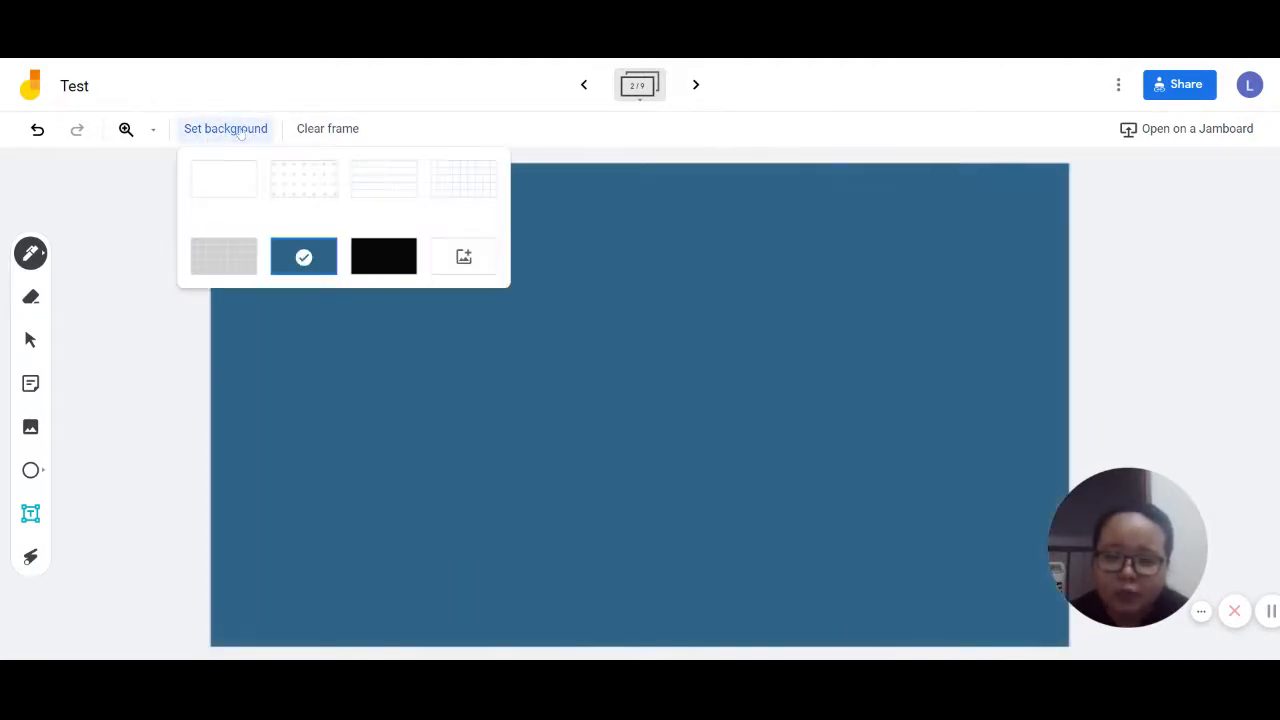
left_click(397, 250)
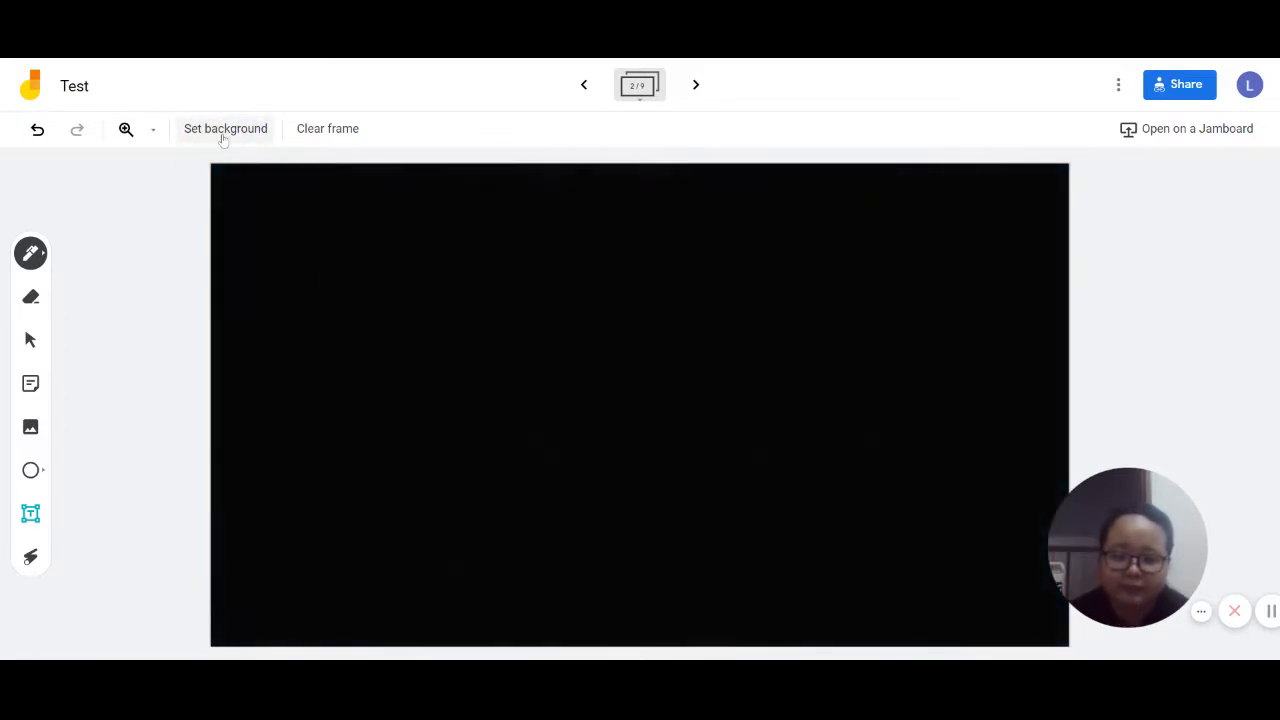
left_click(224, 130)
left_click(446, 191)
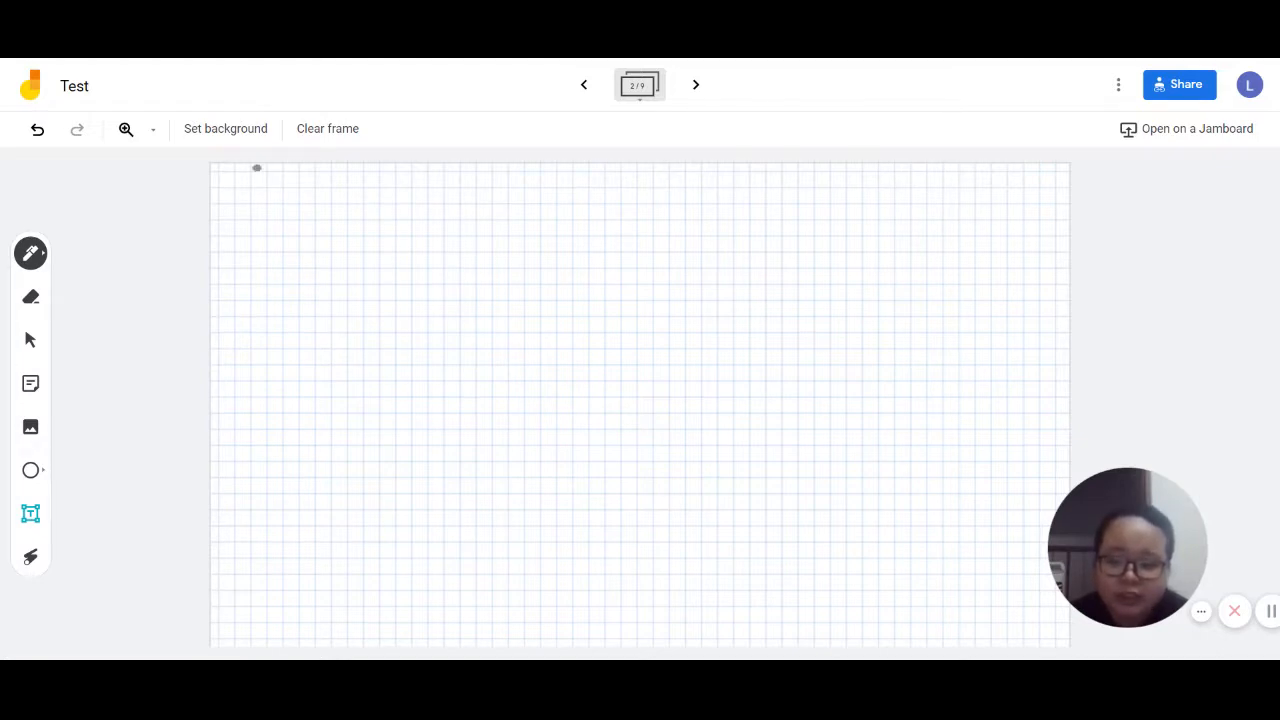
Set the frame's background to the custom image Slide2.JPG from the "jamboard" folder in Google Drive
left_click(229, 135)
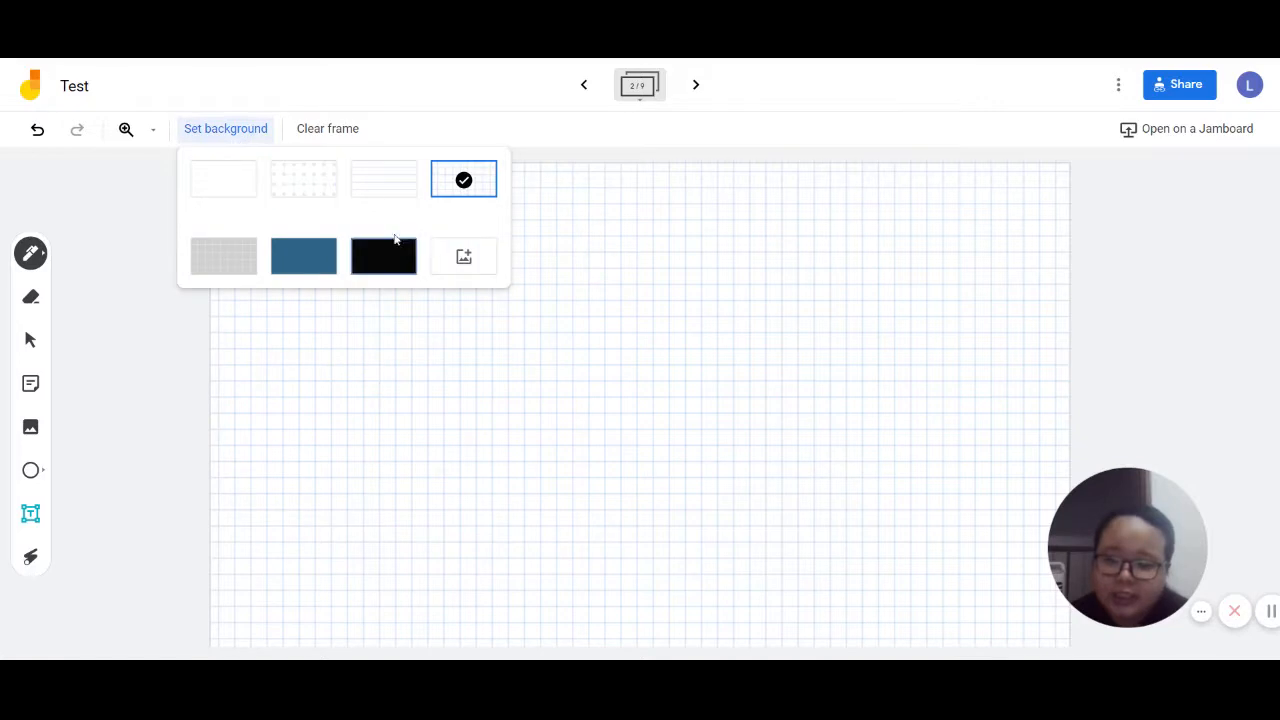
left_click(463, 256)
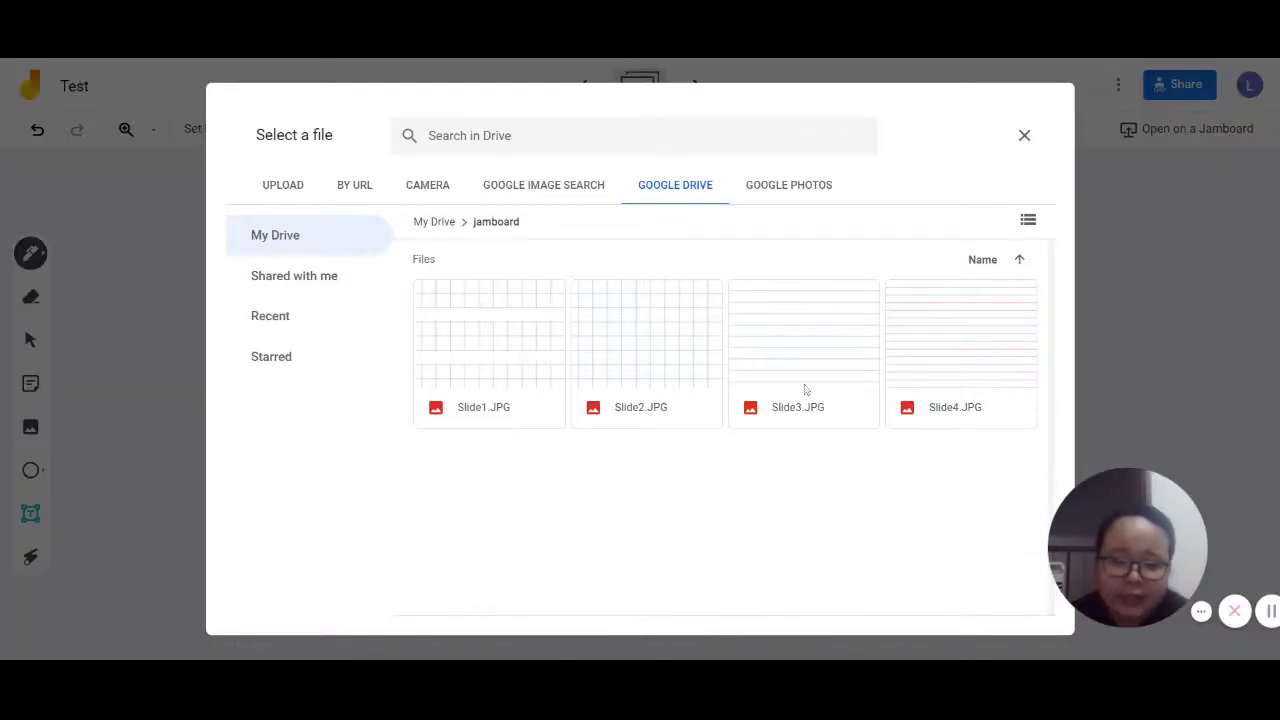
left_click(644, 325)
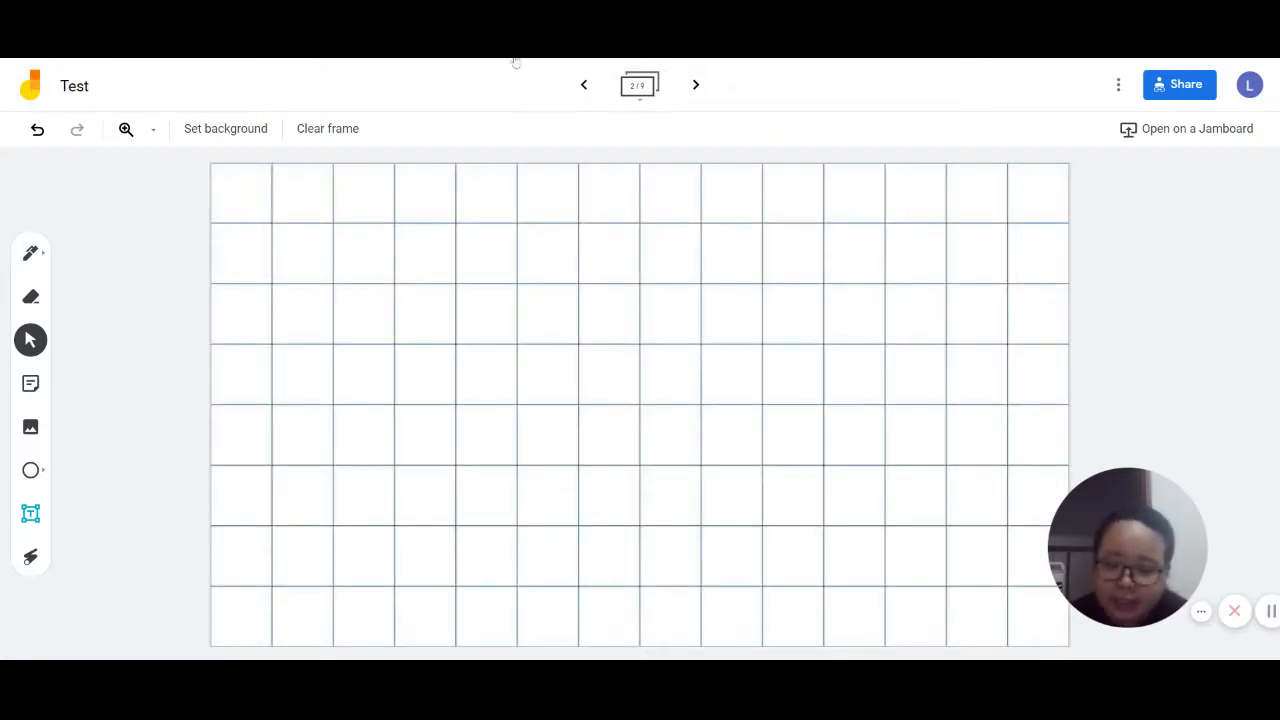
Scribble freehand pen lines across the squared frame and erase them all with Clear frame
left_click(30, 254)
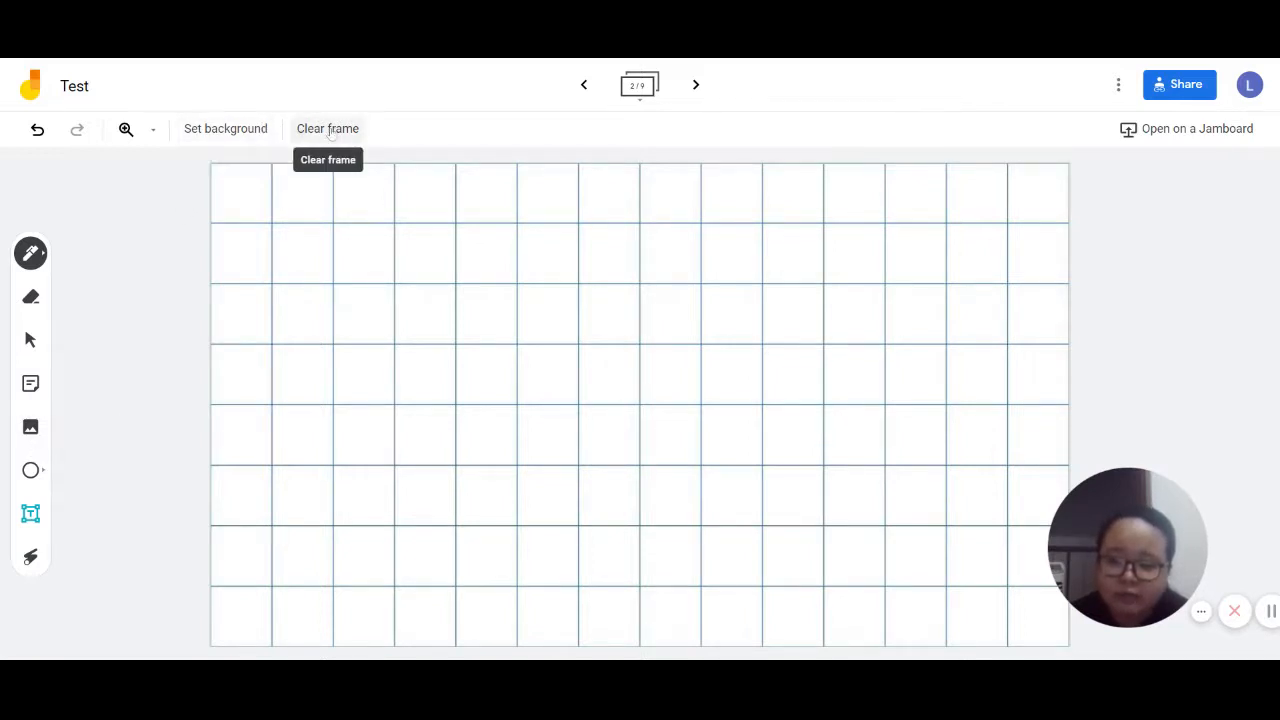
left_click_drag(260, 249, 428, 202)
mouse_move(430, 245)
left_mouse_down()
mouse_move(646, 240)
mouse_move(851, 363)
mouse_move(932, 446)
mouse_move(489, 437)
mouse_move(360, 483)
mouse_move(383, 448)
left_mouse_up()
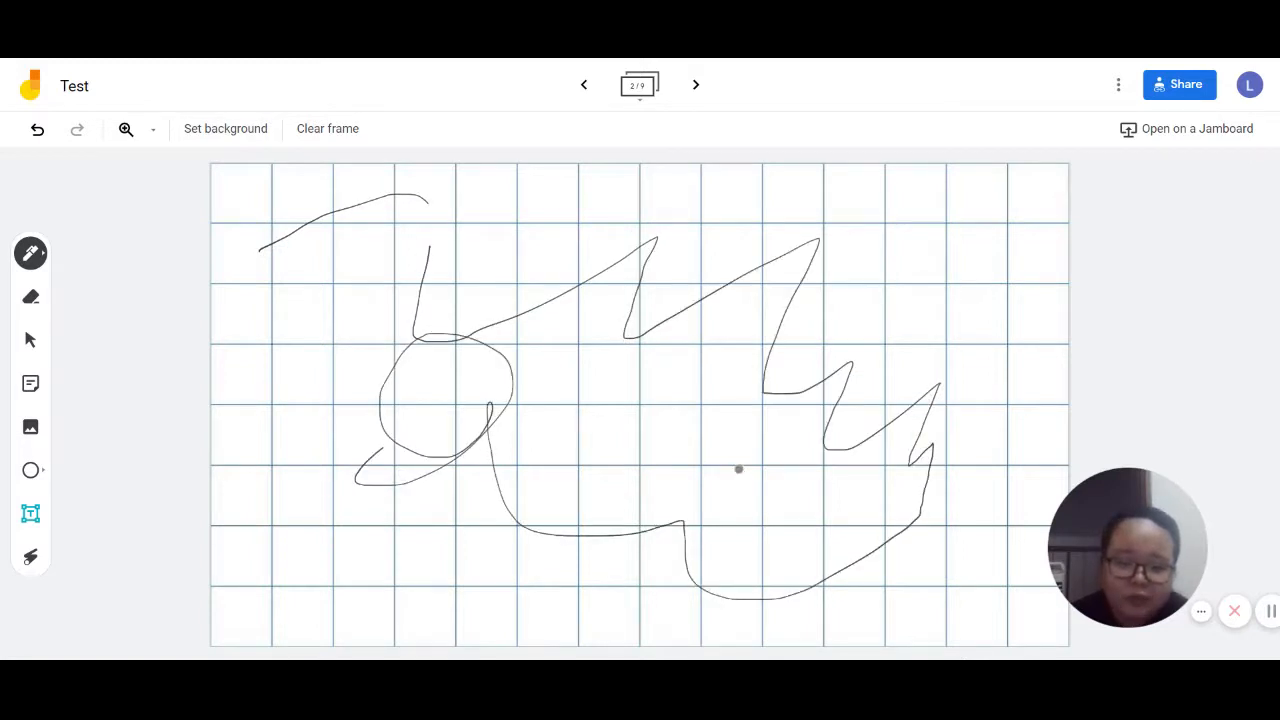
left_click(332, 137)
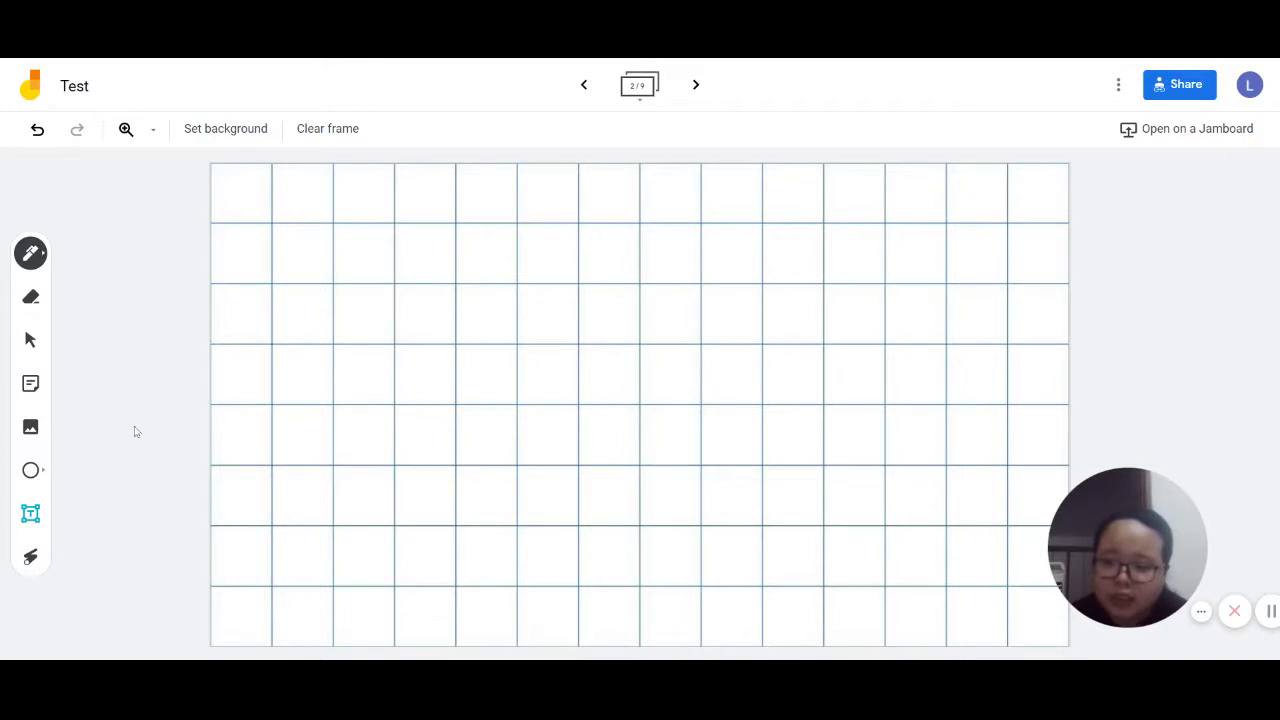
Add a Display-style text box reading "25 +35" in the upper-left part of the squared frame
left_click(30, 515)
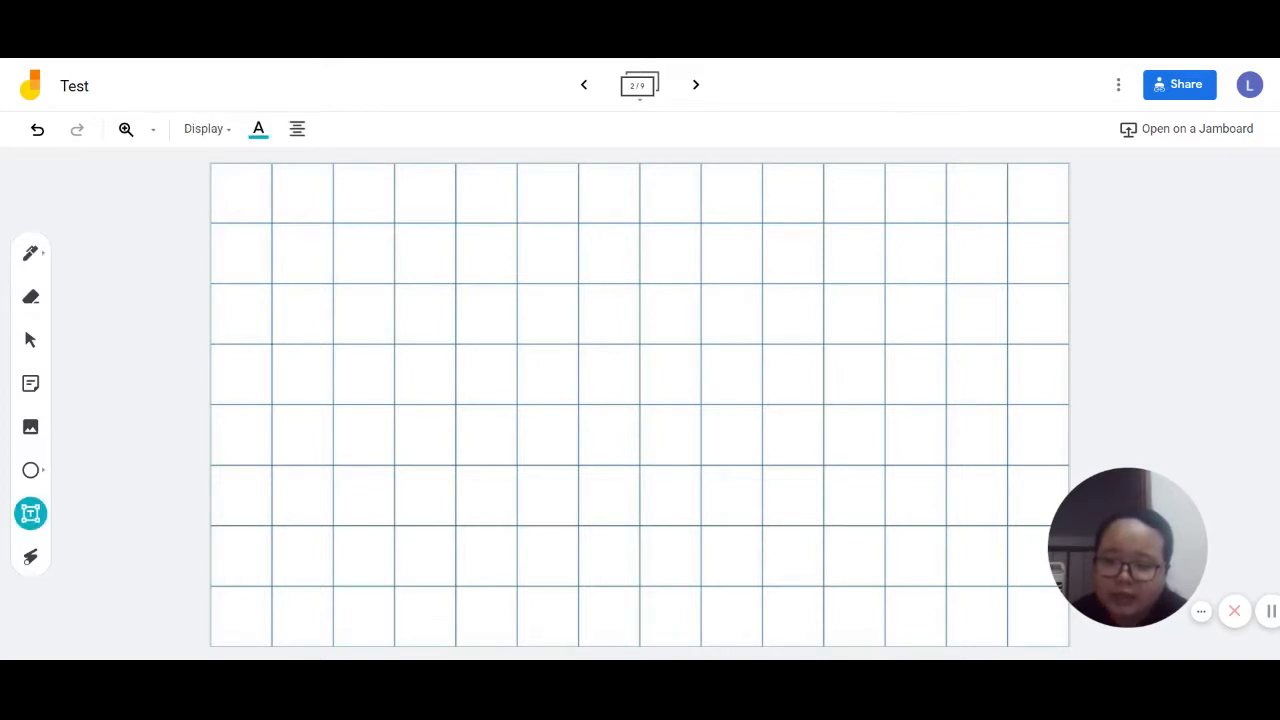
left_click_drag(291, 216, 472, 304)
type("2")
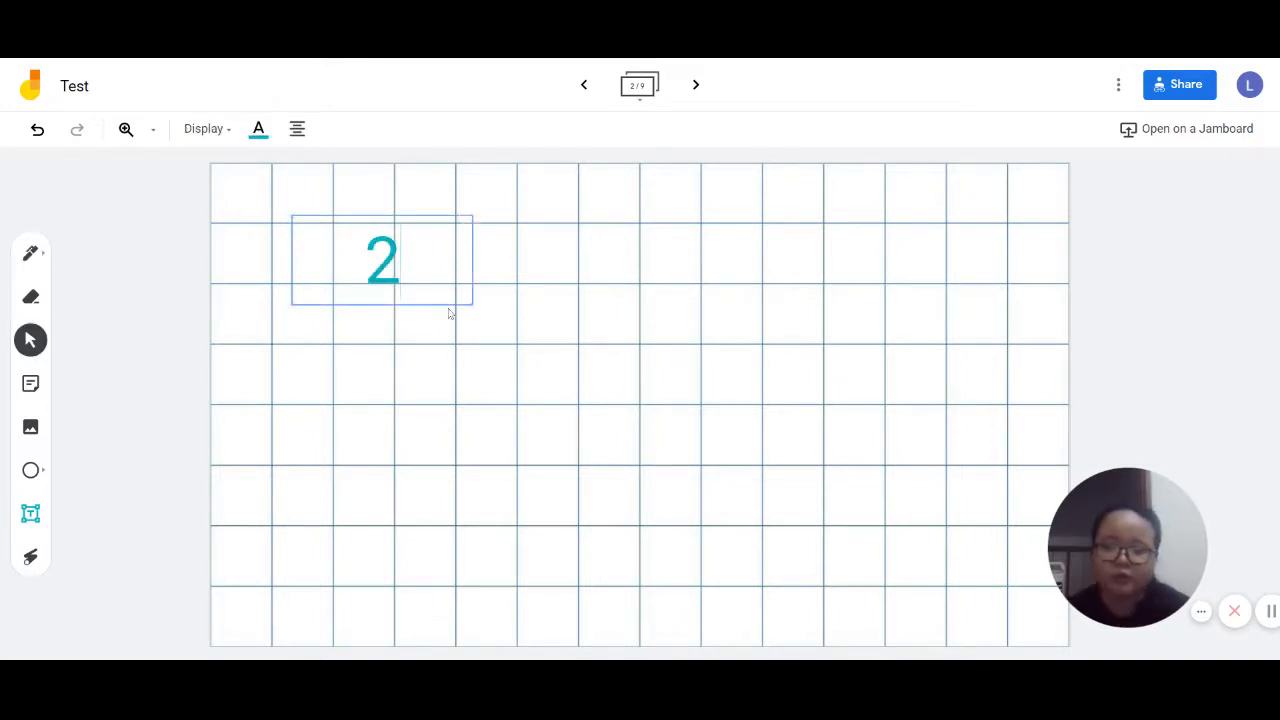
type("5 +")
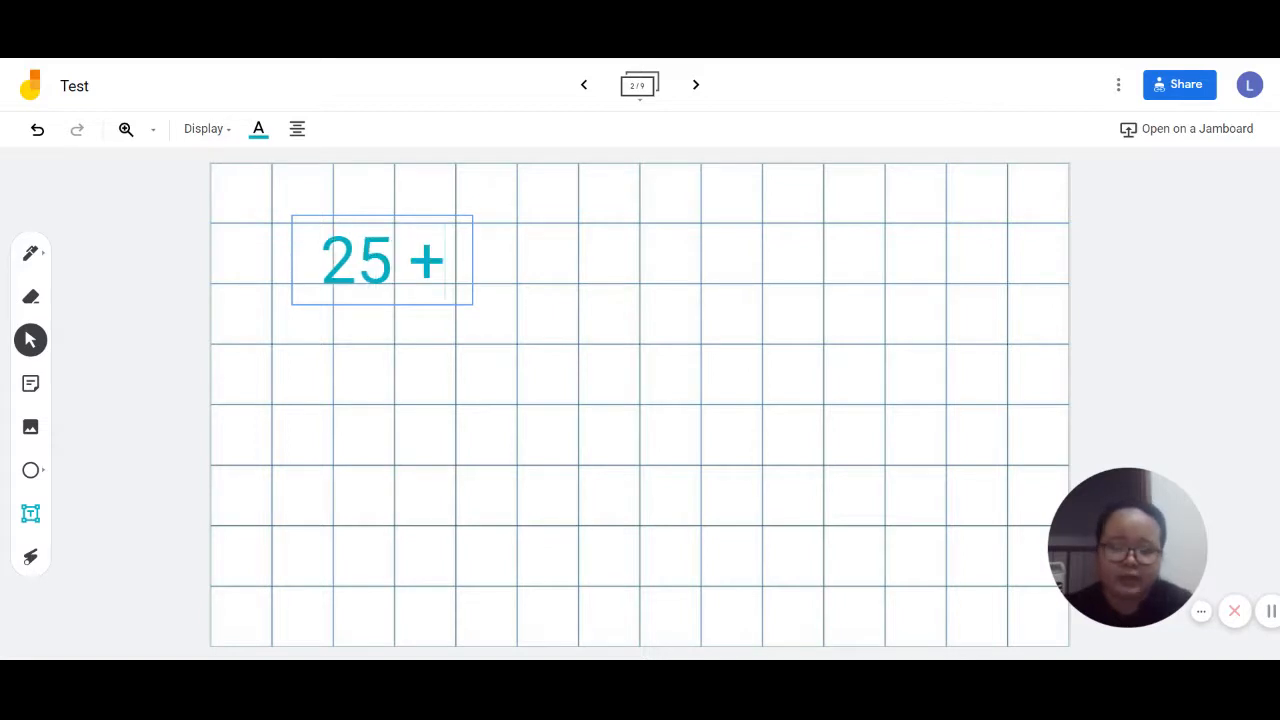
type("35")
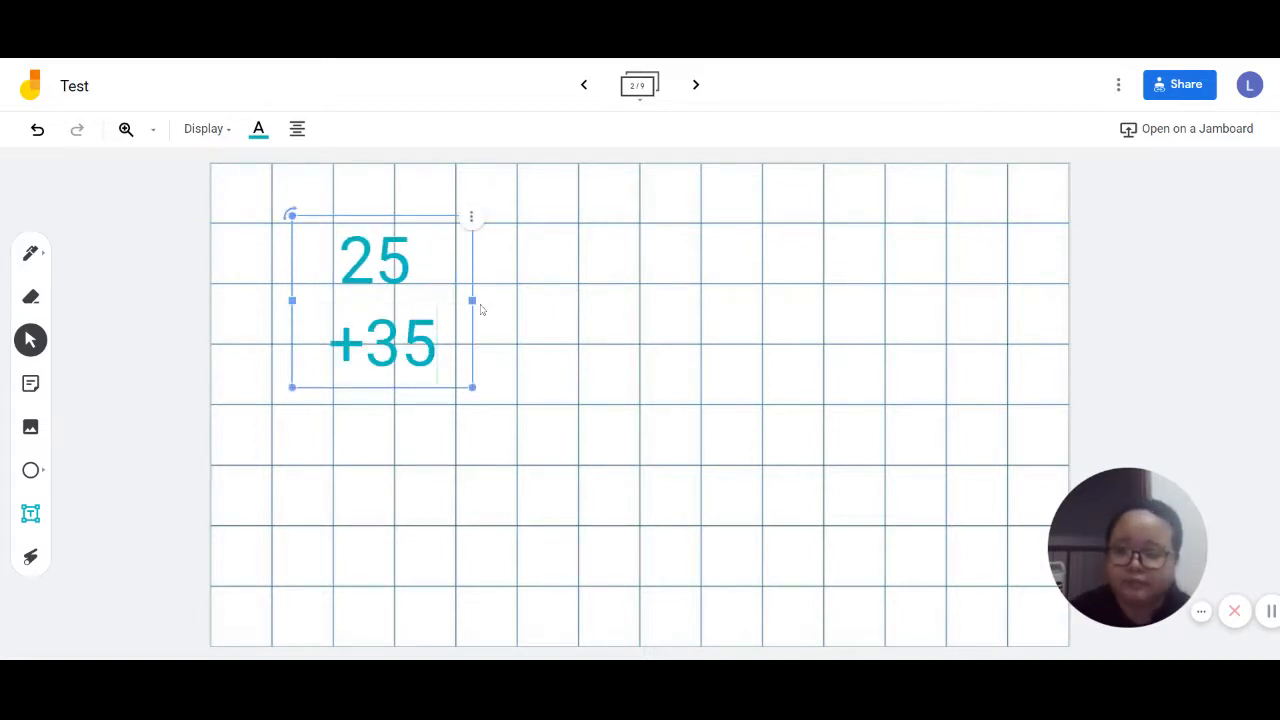
Widen the sum's text box to fit one line, and space out its characters as "2 5+ 3 5" to match the grid squares
left_click_drag(473, 302, 574, 259)
left_click(370, 256)
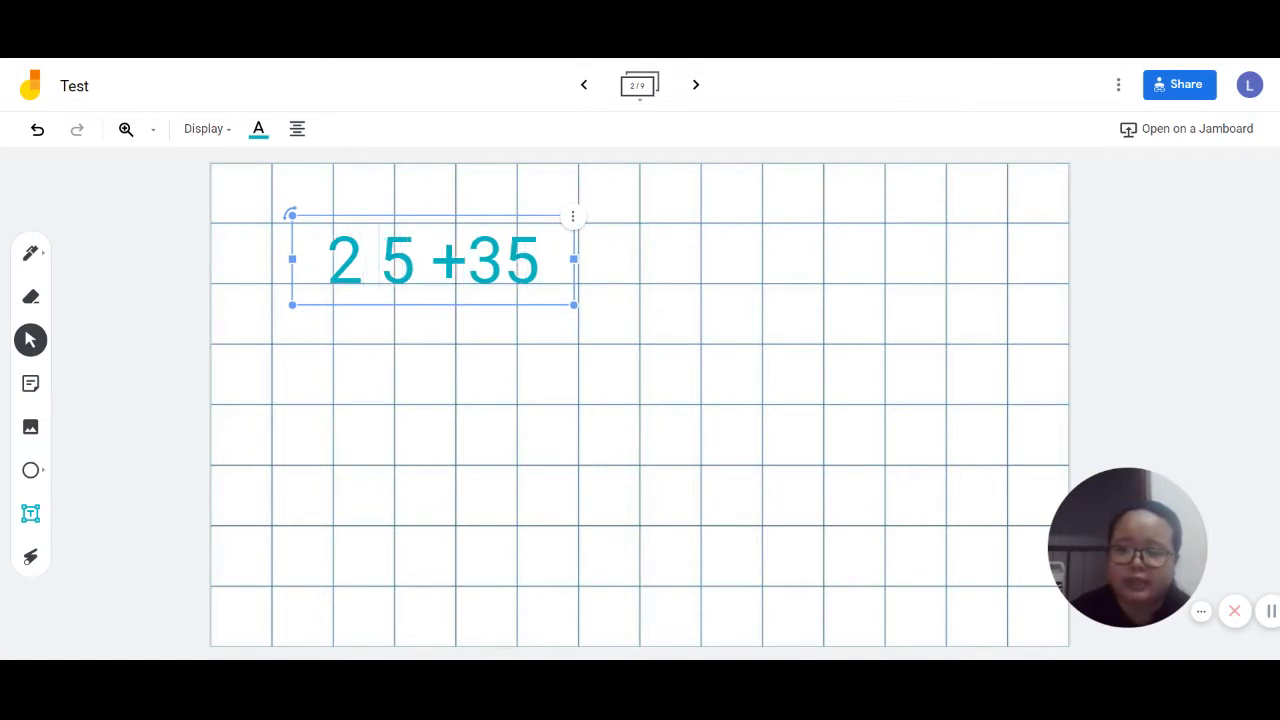
left_click(283, 281)
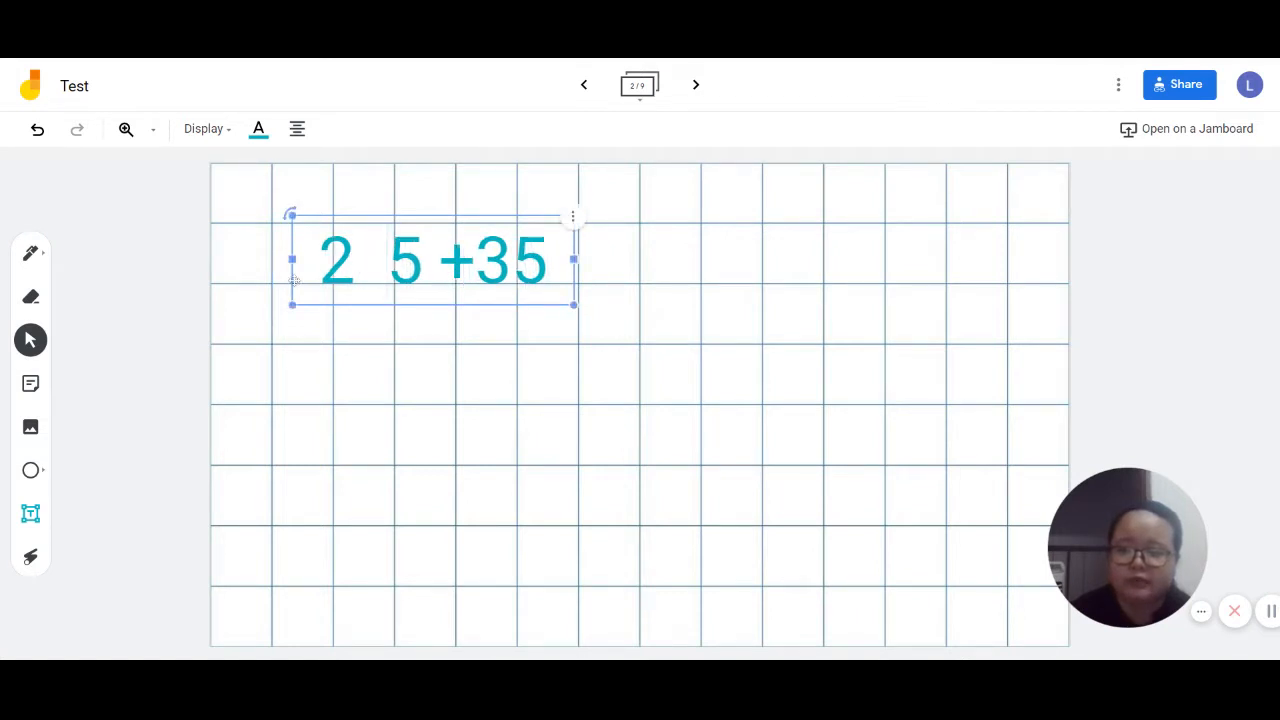
left_click_drag(360, 267, 390, 264)
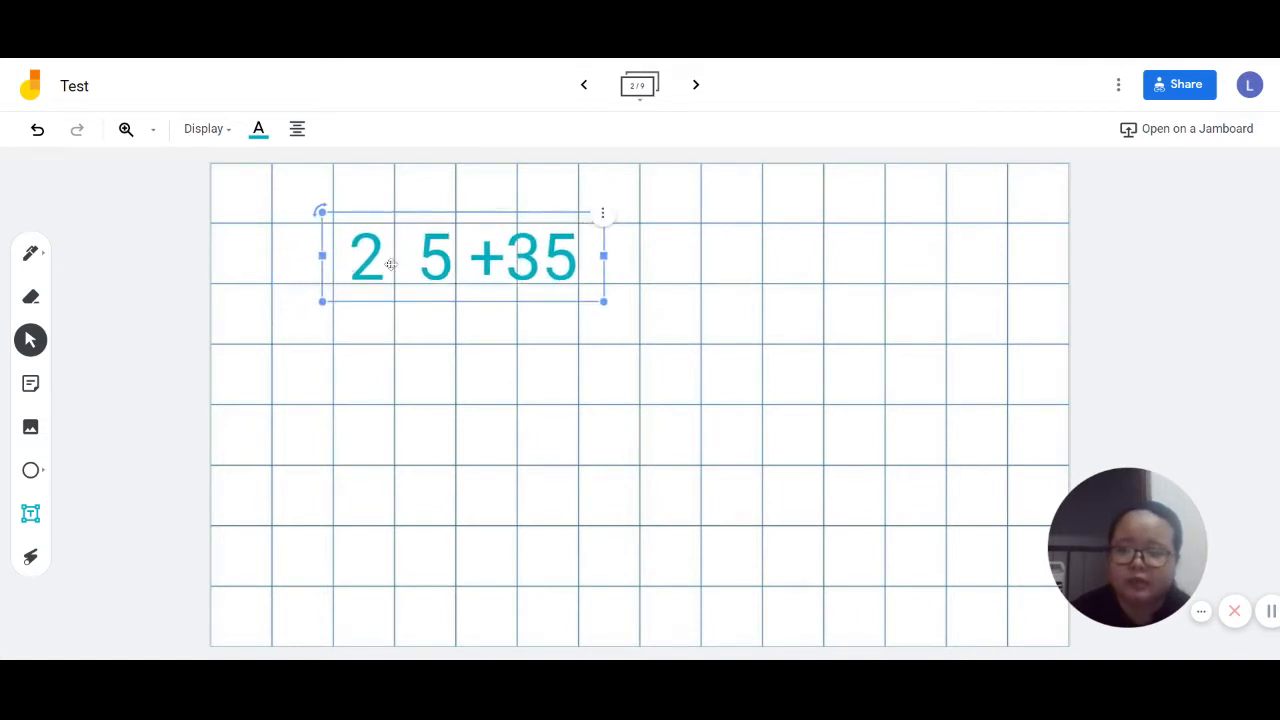
double_click(517, 265)
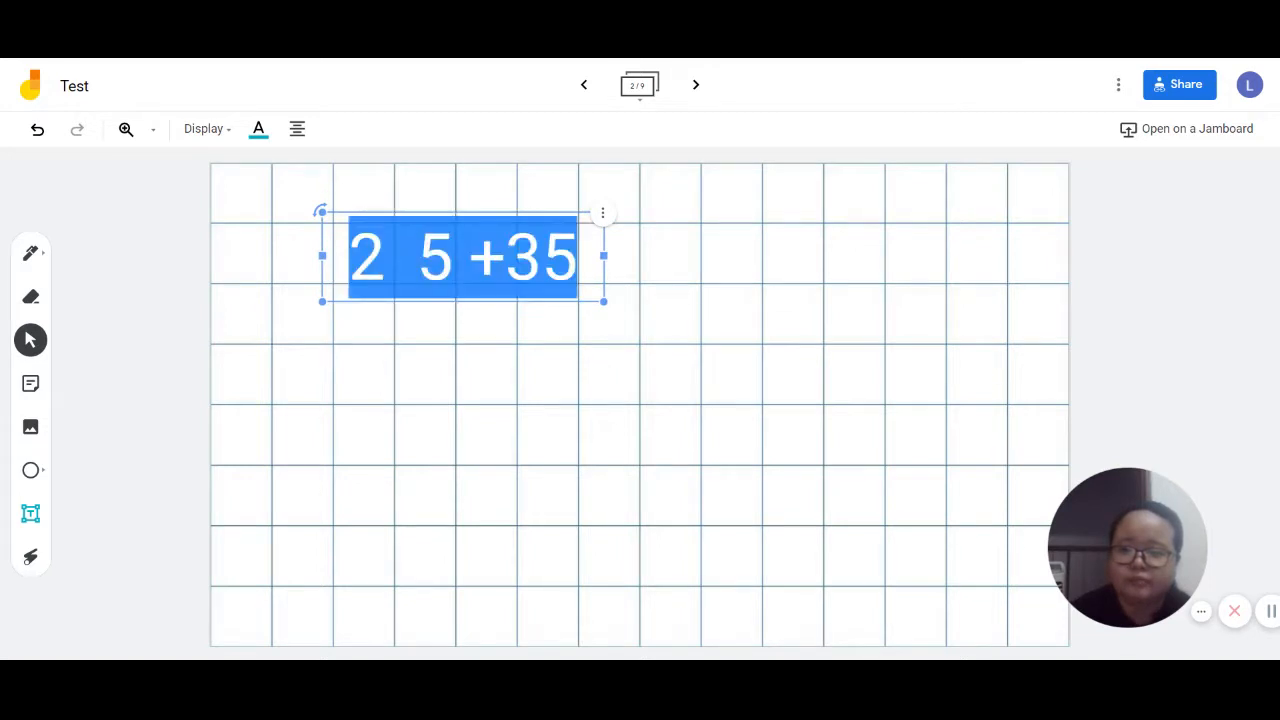
left_click(541, 257)
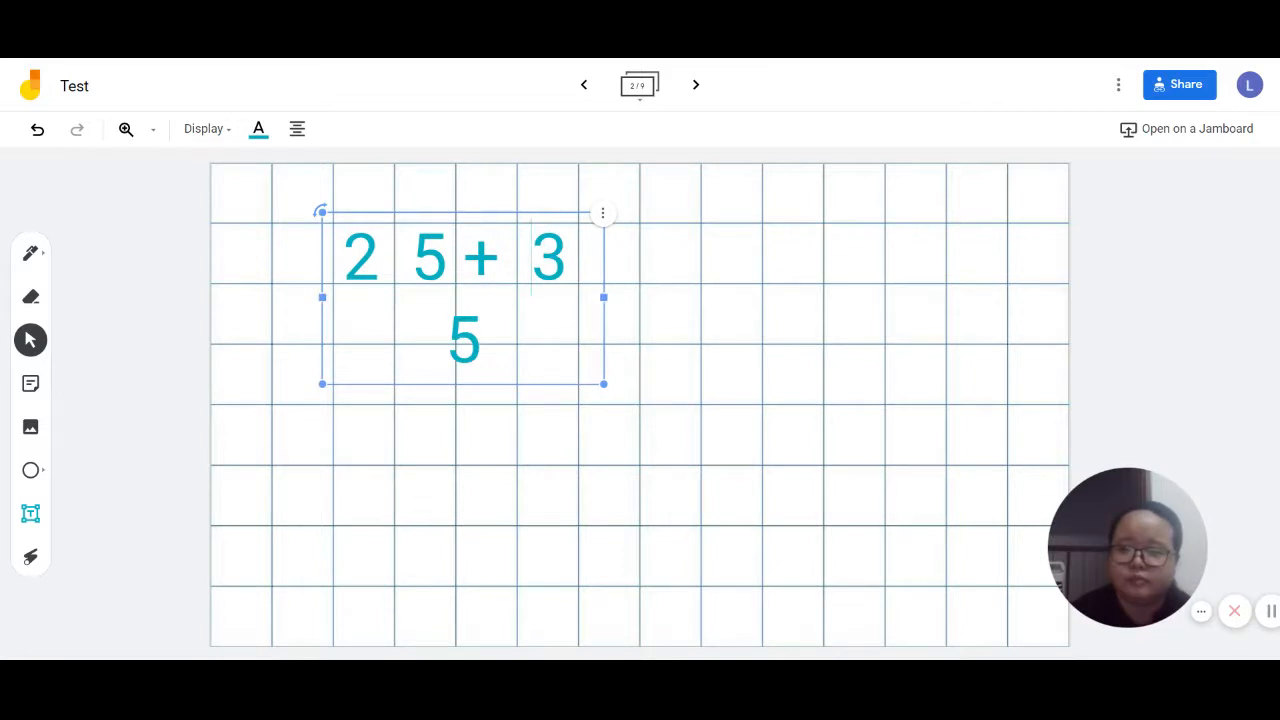
left_click_drag(603, 297, 657, 289)
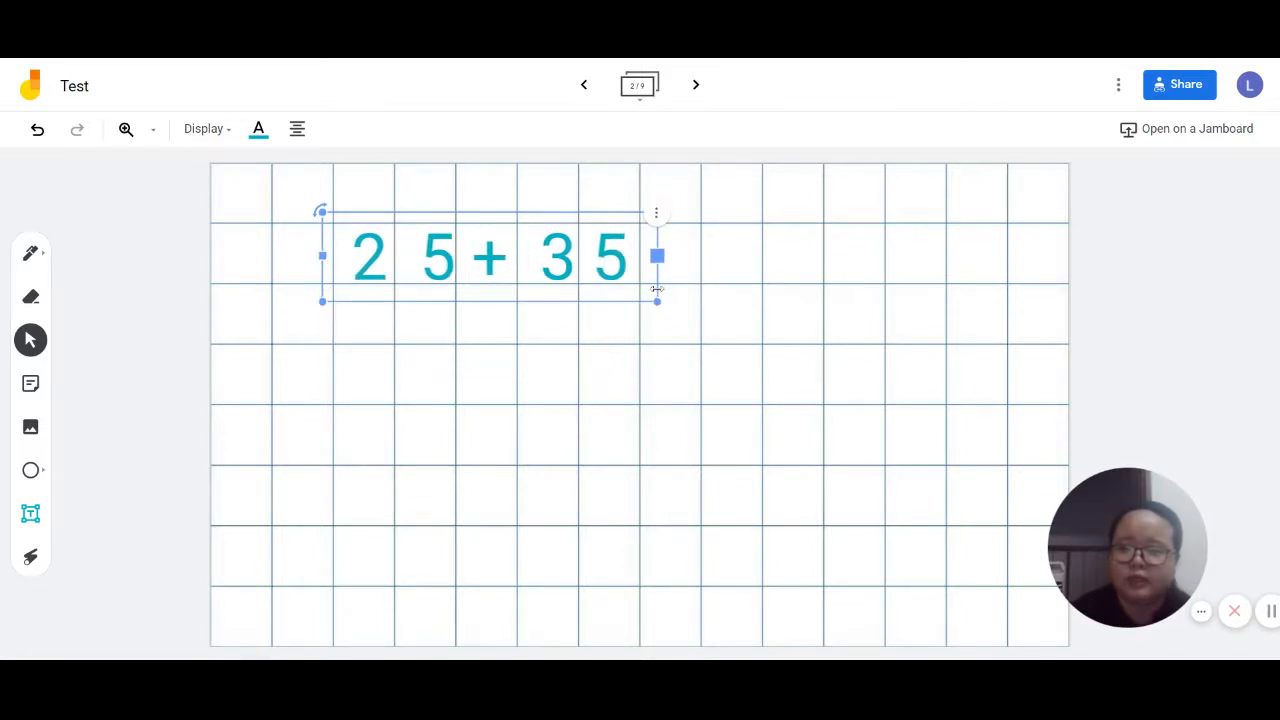
left_click(603, 354)
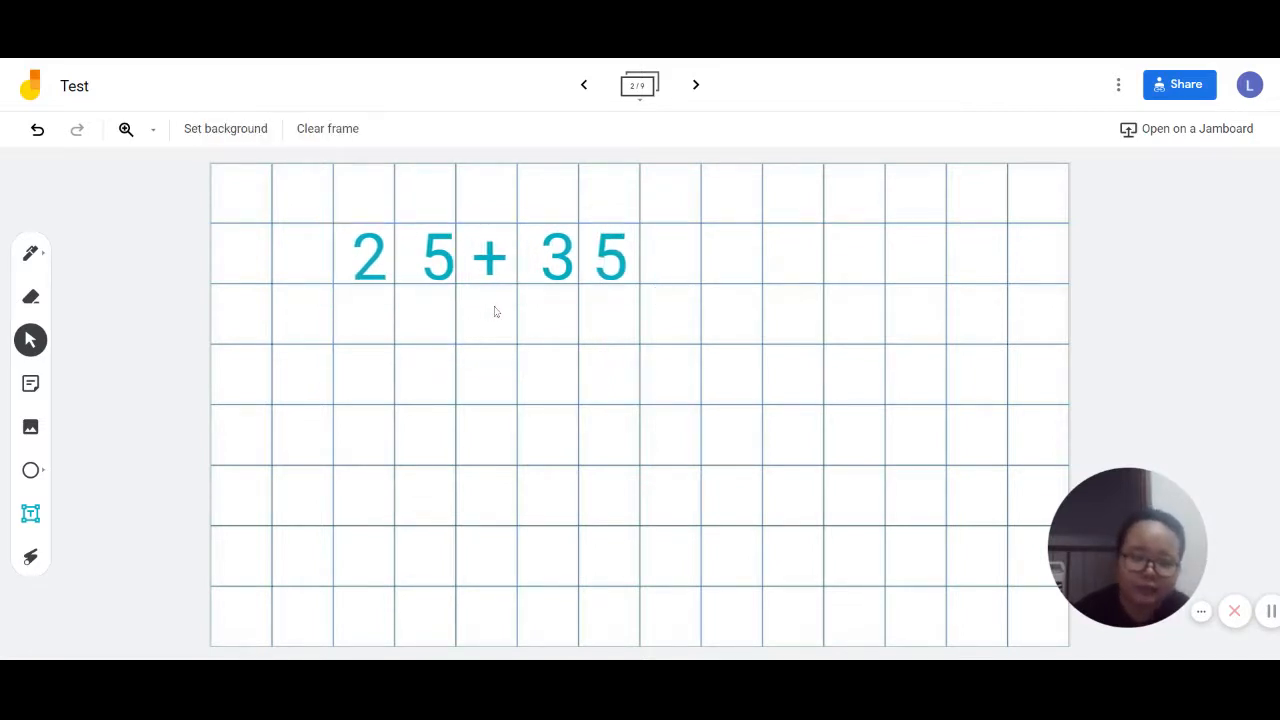
Append "=" to the sum in the text box and shift the box slightly right to line up with the squares
left_click(630, 264)
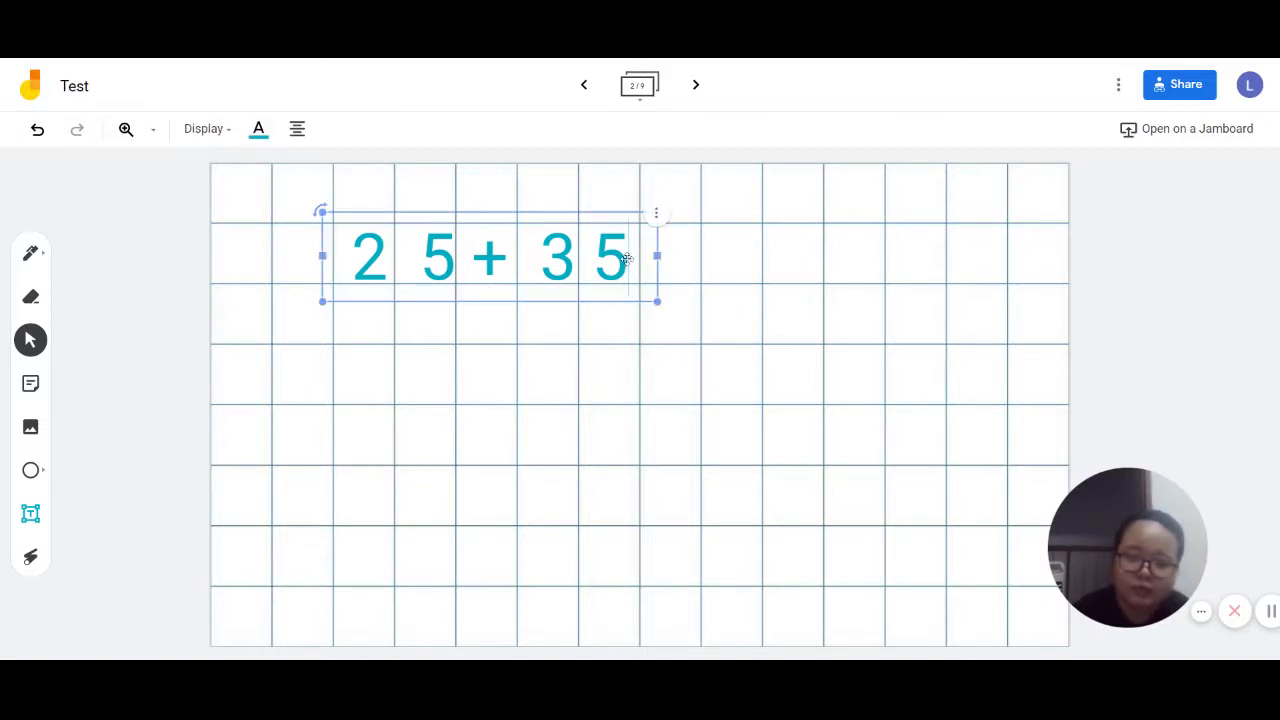
key("Return")
type("=")
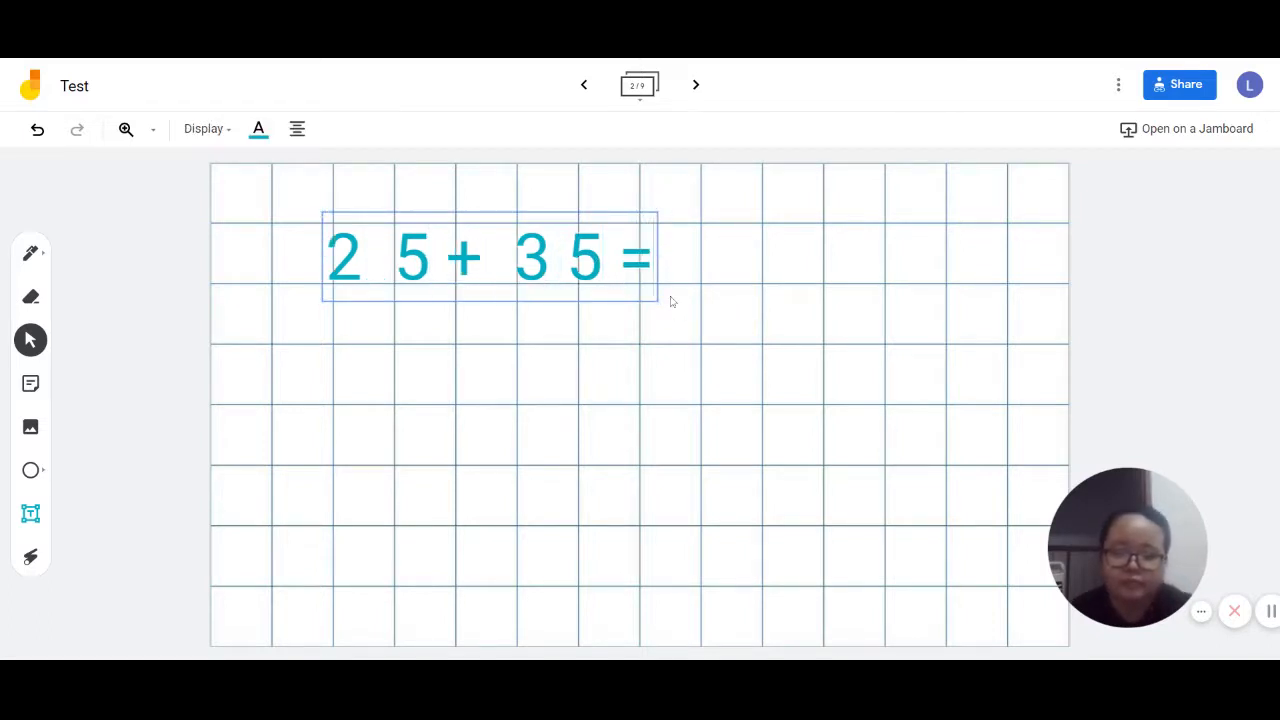
left_click(634, 301)
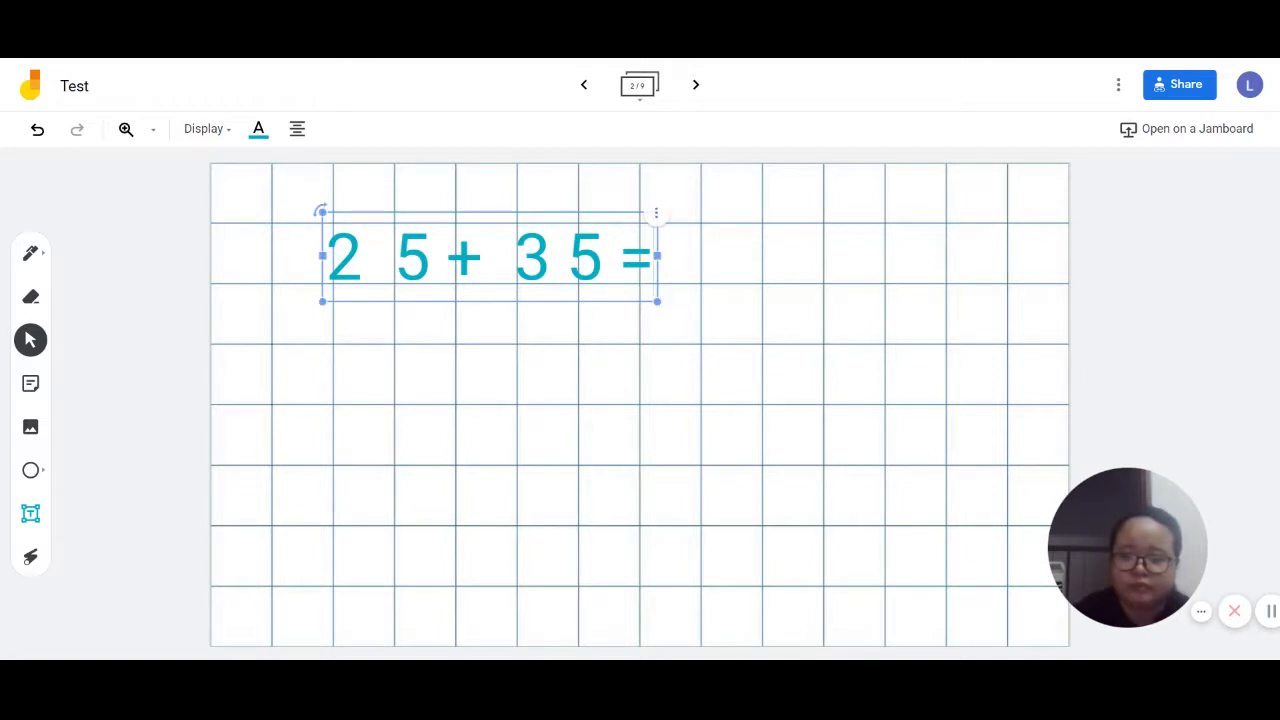
left_click_drag(631, 300, 660, 293)
left_click(657, 337)
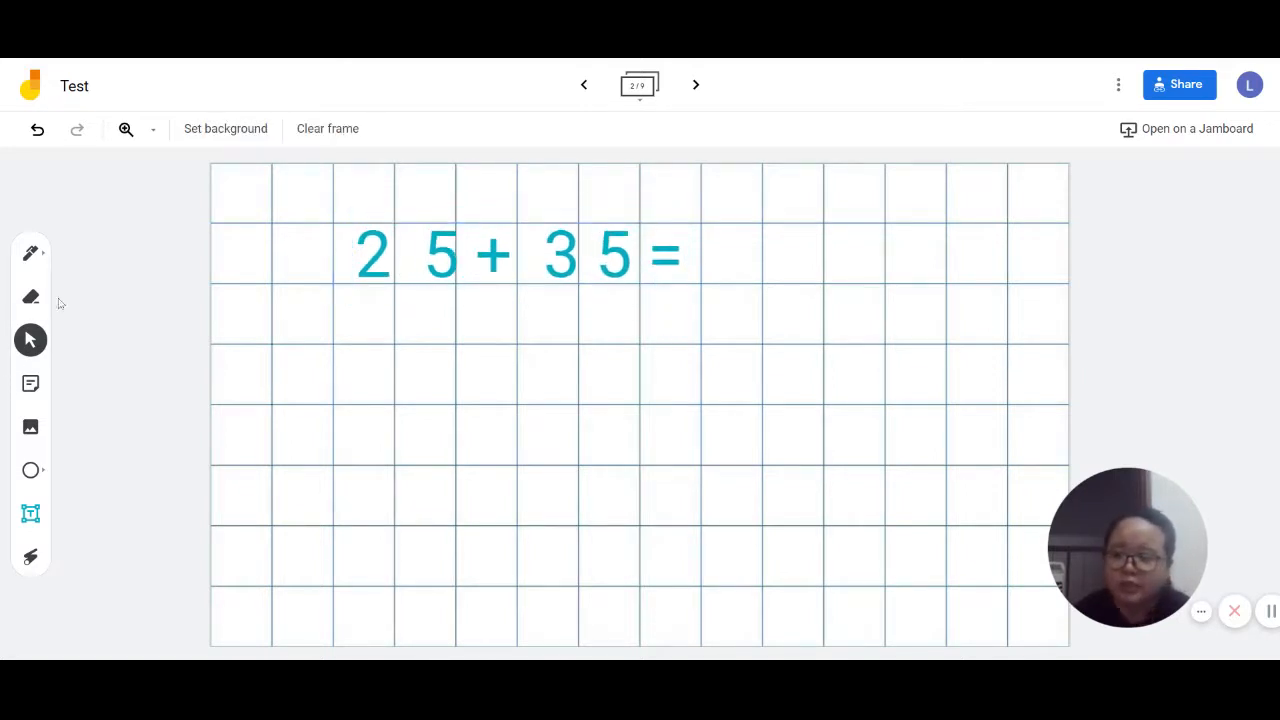
With the black Marker, handwrite 25 + 35 as a column addition right of the typed sum, ruling lines above and below the answer row
left_click(31, 253)
left_click(118, 252)
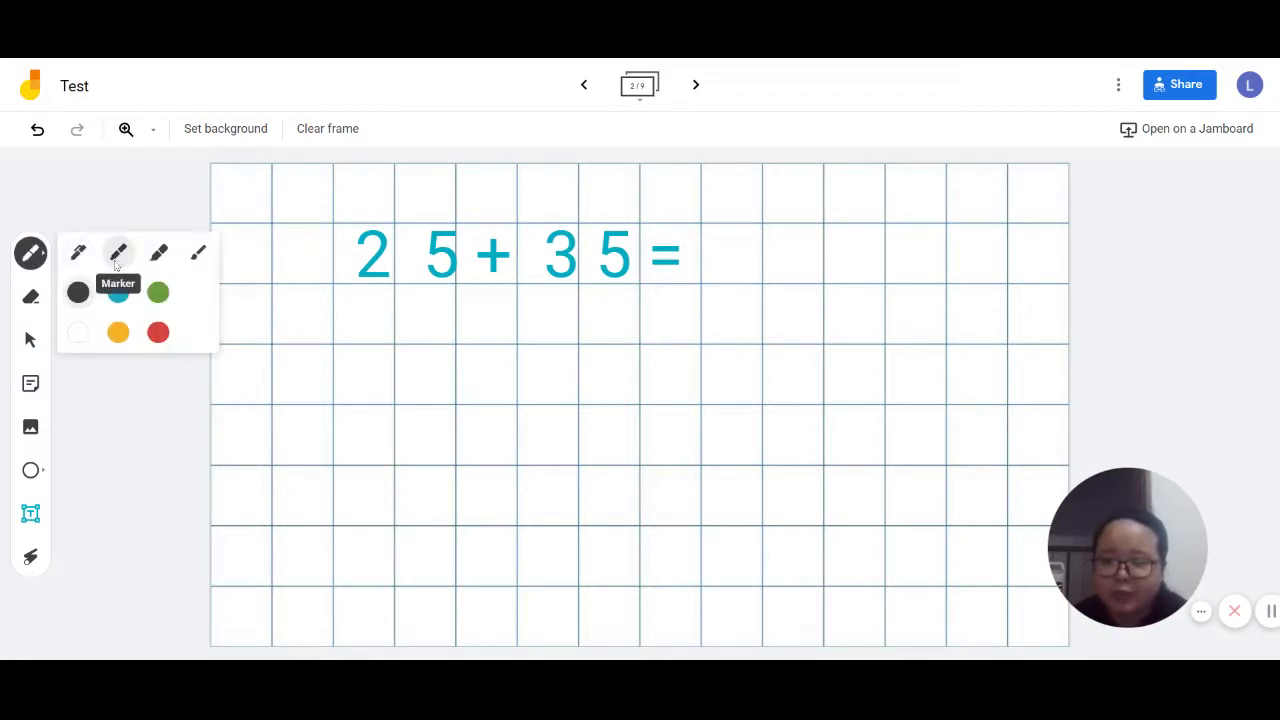
mouse_move(897, 245)
left_mouse_down()
mouse_move(915, 240)
mouse_move(905, 263)
mouse_move(918, 265)
mouse_move(987, 239)
mouse_move(958, 252)
mouse_move(984, 260)
mouse_move(958, 273)
left_mouse_up()
mouse_move(835, 315)
left_mouse_down()
mouse_move(877, 314)
mouse_move(851, 330)
mouse_move(851, 350)
left_mouse_up()
mouse_move(902, 298)
left_mouse_down()
mouse_move(924, 305)
mouse_move(904, 341)
left_mouse_up()
mouse_move(958, 300)
left_mouse_down()
mouse_move(990, 296)
mouse_move(958, 312)
mouse_move(988, 320)
mouse_move(947, 332)
left_mouse_up()
left_click_drag(823, 341, 1038, 342)
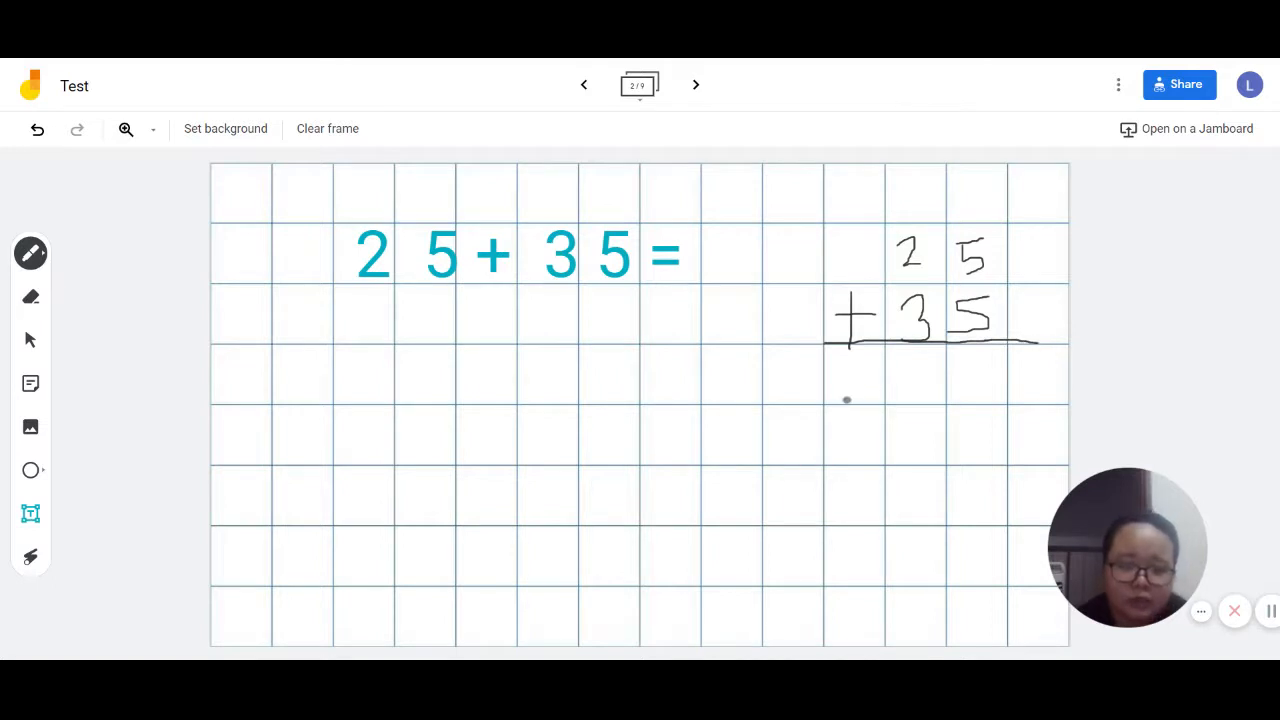
left_click_drag(825, 406, 1012, 405)
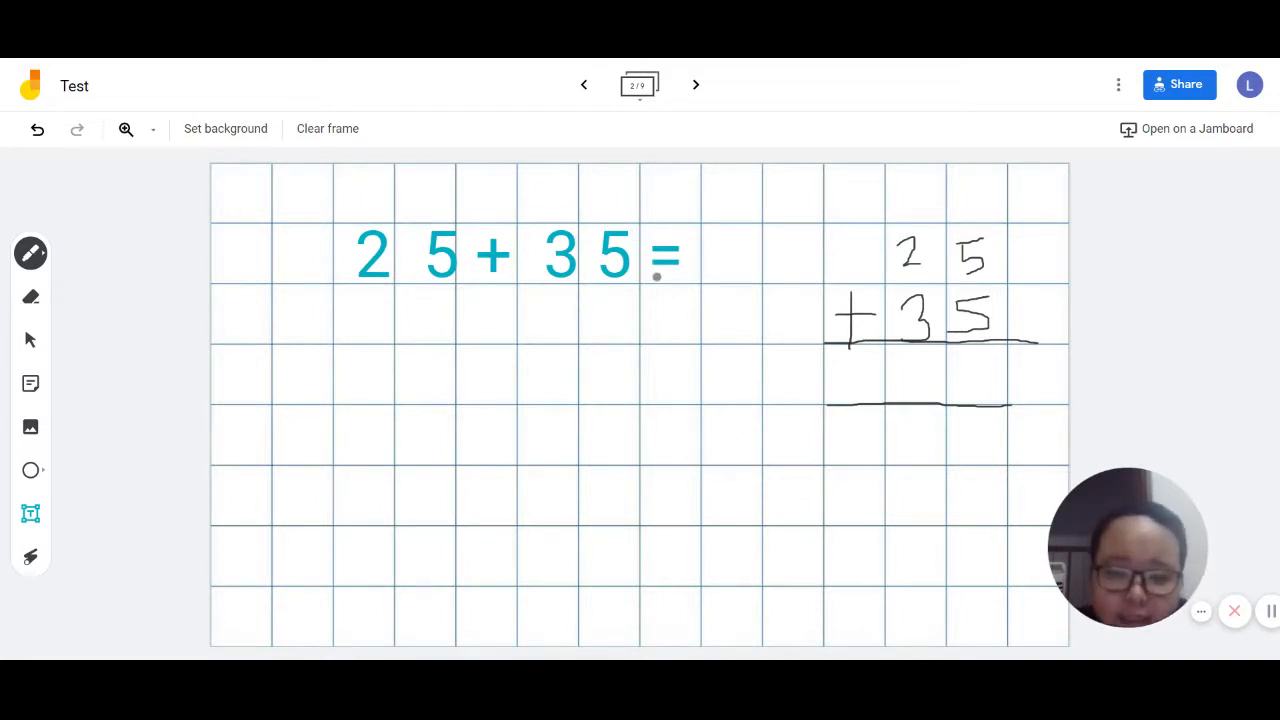
On frame 4 with the Chinese writing grid, handwrite the characters 人 and 天 in the first two boxes of the top row
left_click(695, 85)
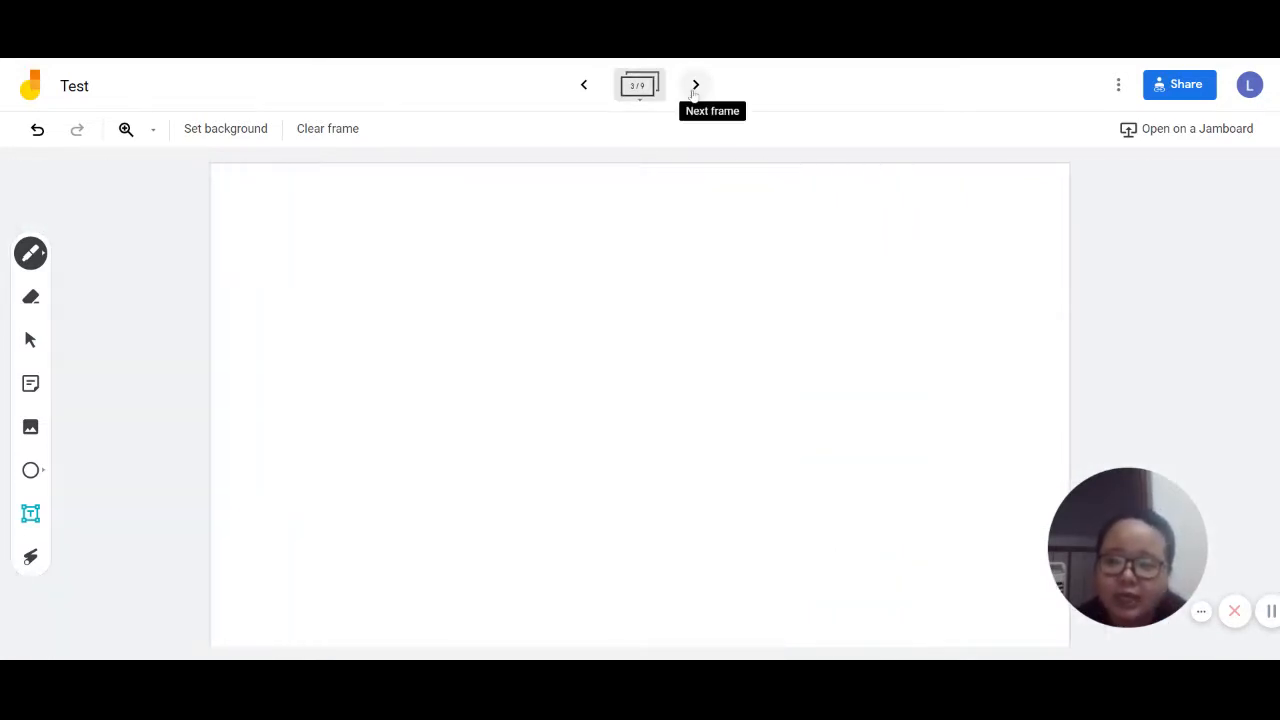
left_click(695, 85)
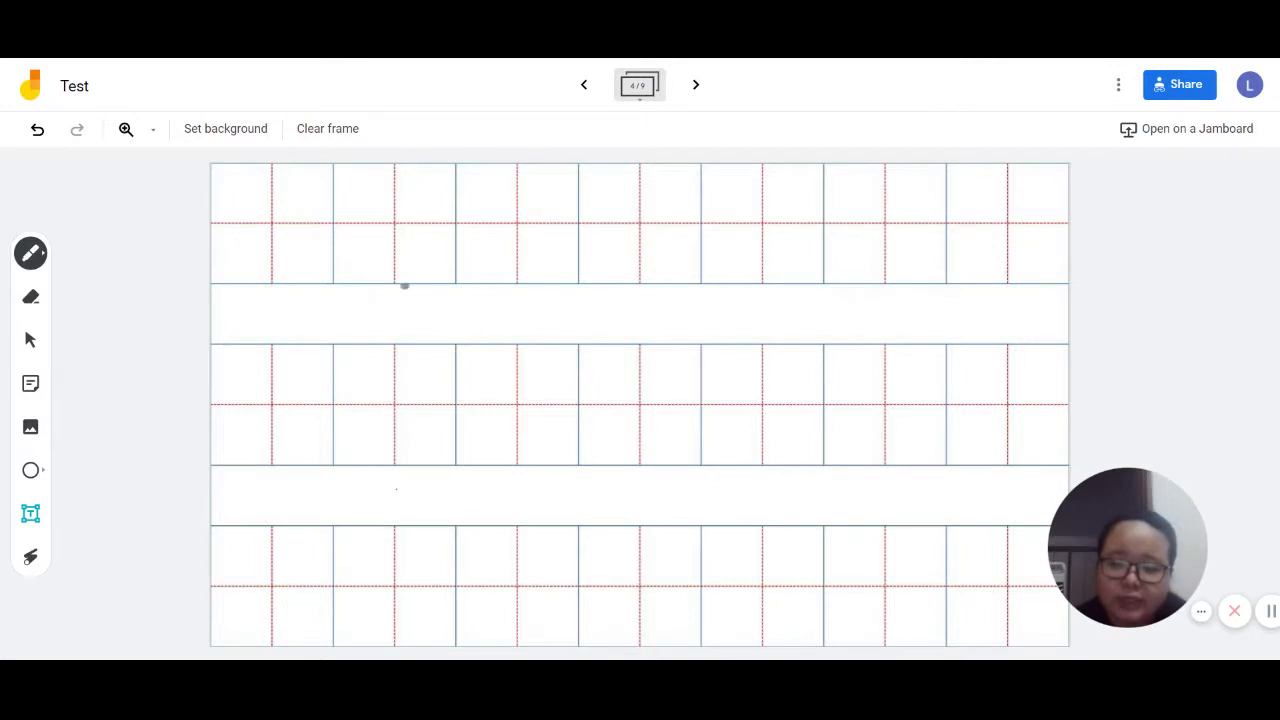
mouse_move(266, 184)
left_mouse_down()
mouse_move(245, 264)
mouse_move(277, 240)
mouse_move(322, 271)
left_mouse_up()
left_click_drag(377, 191, 410, 191)
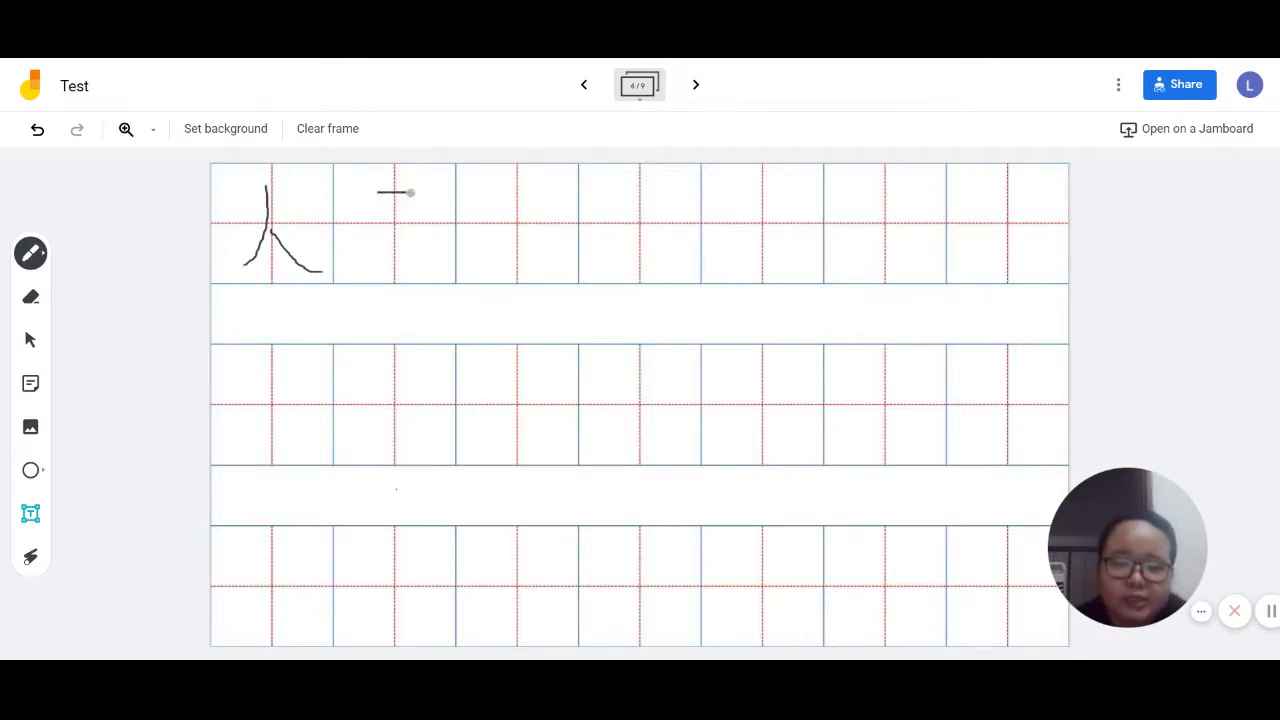
mouse_move(353, 225)
left_mouse_down()
mouse_move(443, 228)
mouse_move(361, 279)
left_mouse_up()
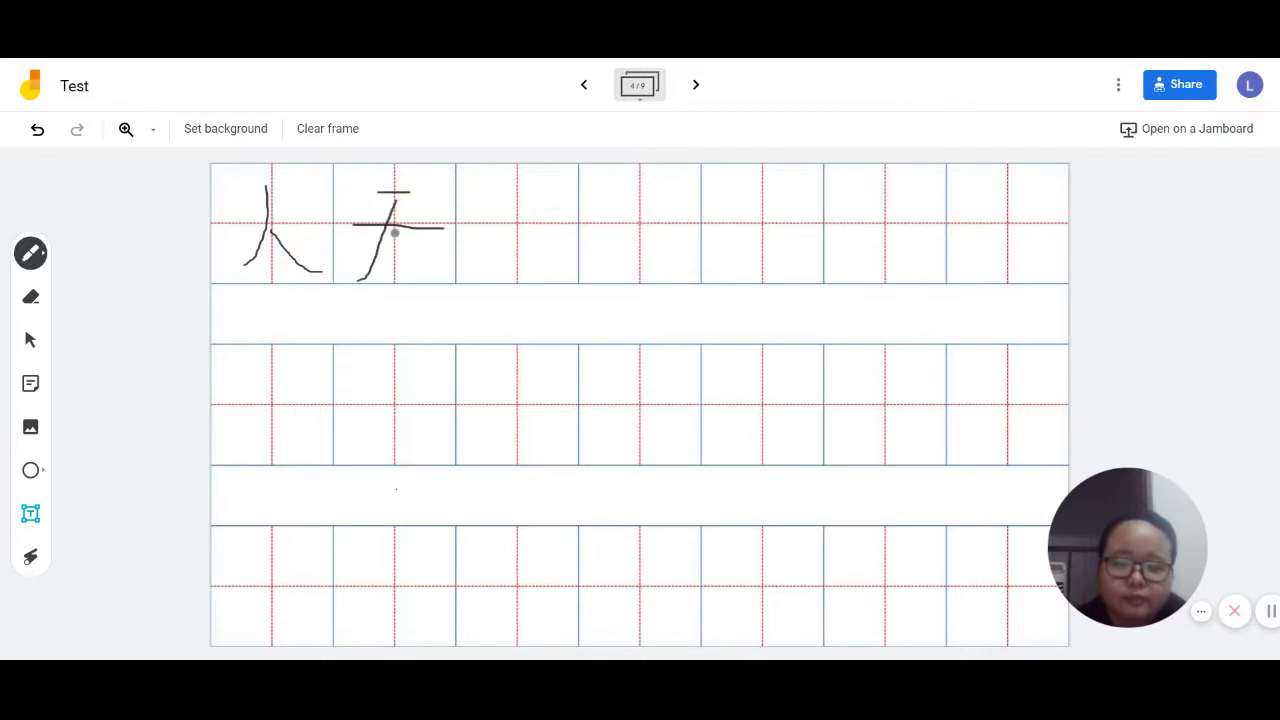
left_click_drag(395, 229, 472, 279)
On the lined frame 5, handwrite "Sa" on the first lines and add a Display-style text box below it reading "Saya suka makan nasi."
left_click(696, 85)
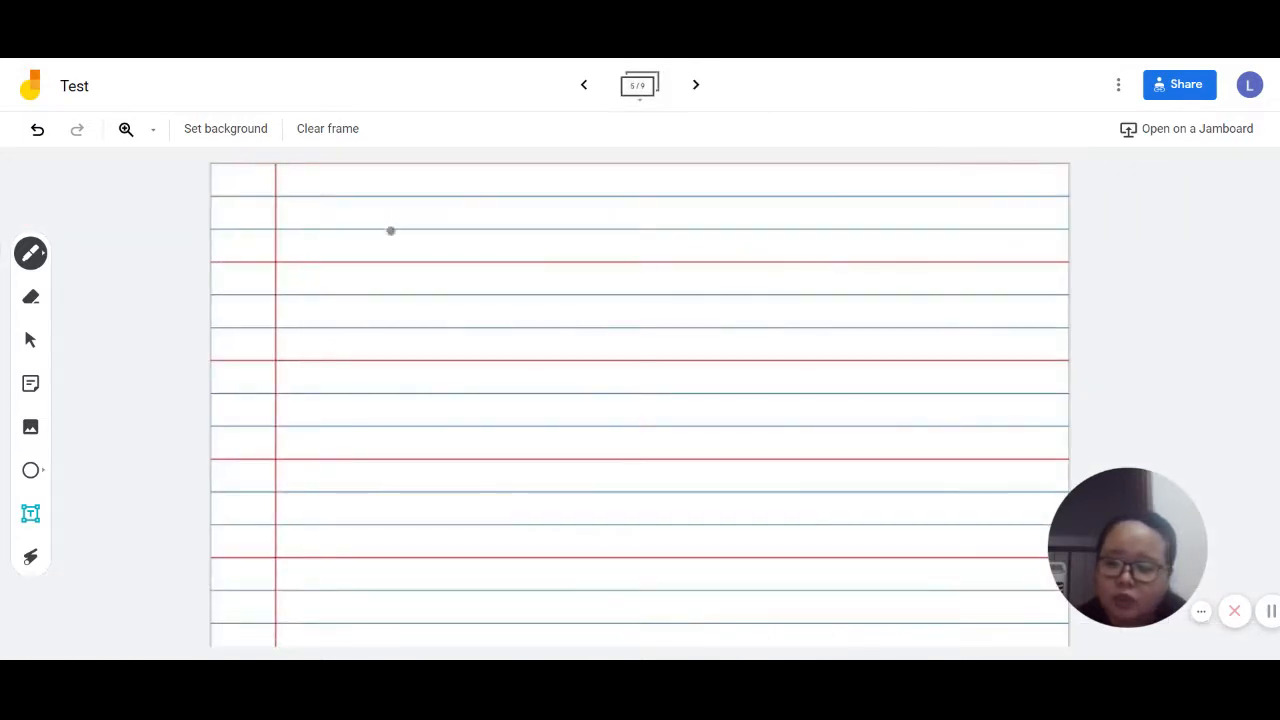
mouse_move(322, 175)
left_mouse_down()
mouse_move(306, 174)
mouse_move(318, 224)
mouse_move(302, 225)
mouse_move(350, 202)
mouse_move(363, 229)
left_mouse_up()
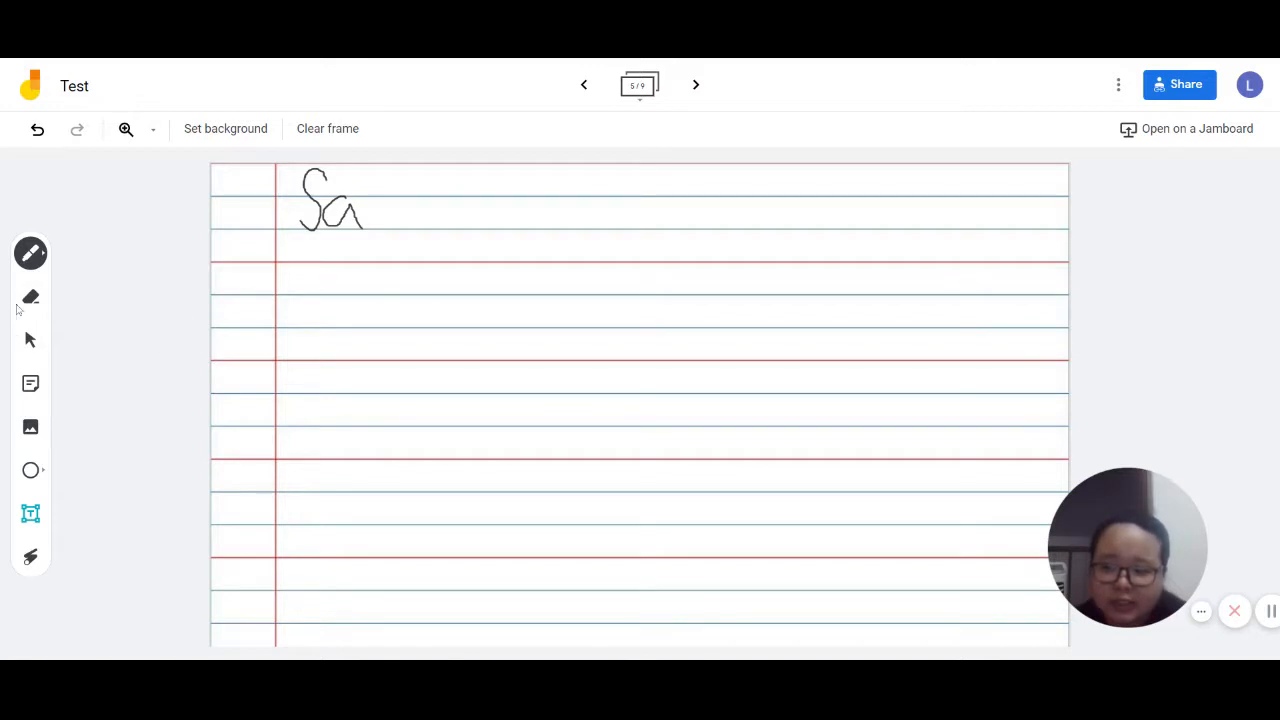
left_click(30, 513)
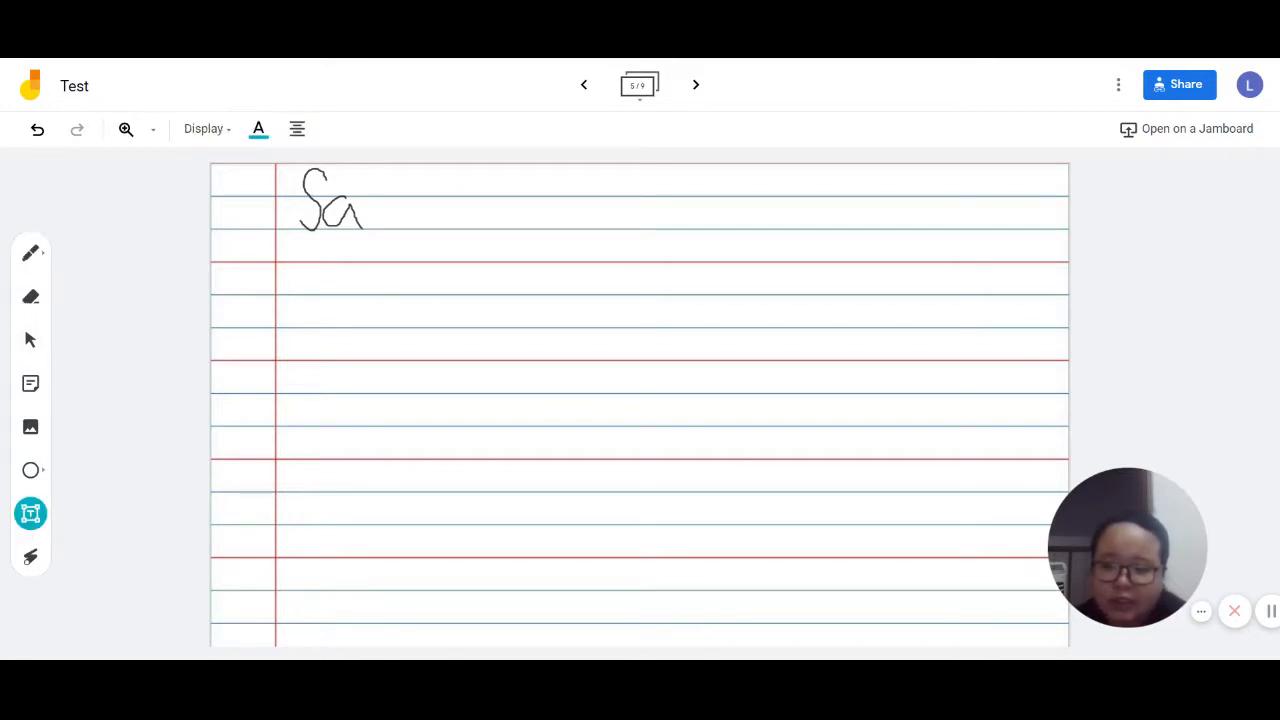
left_click_drag(372, 257, 552, 346)
type("Sa")
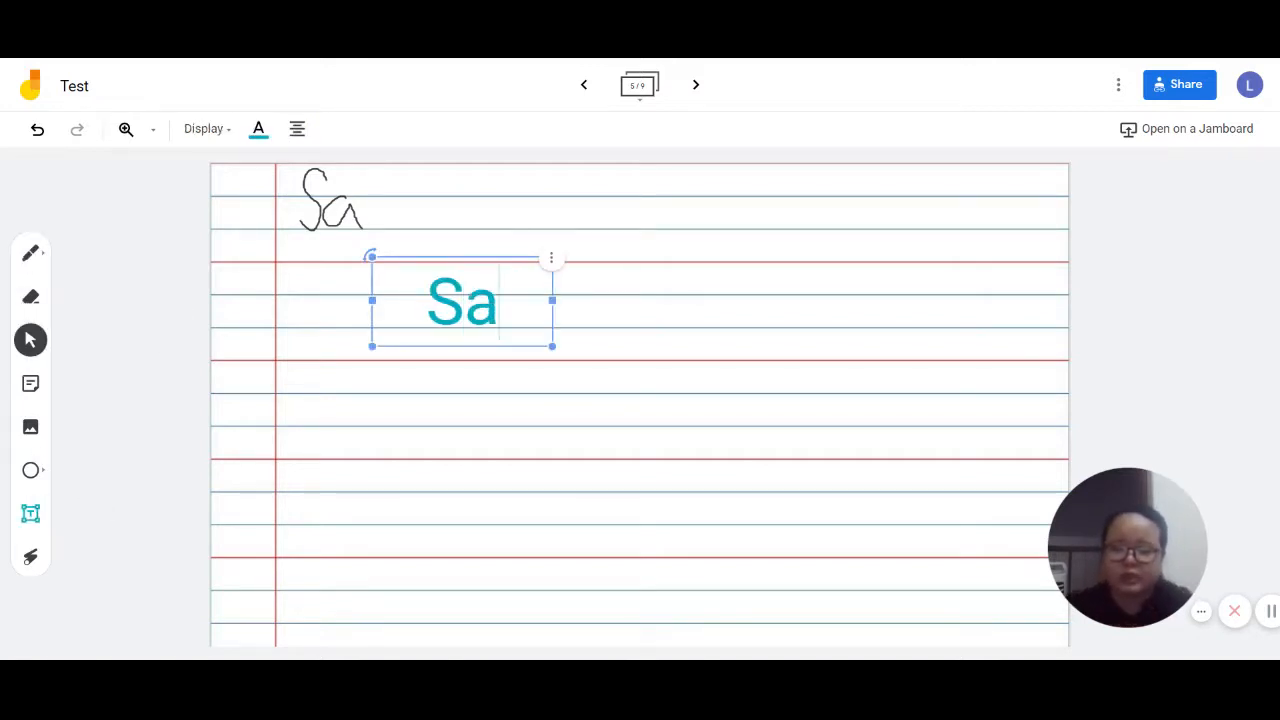
type("ya suka mak")
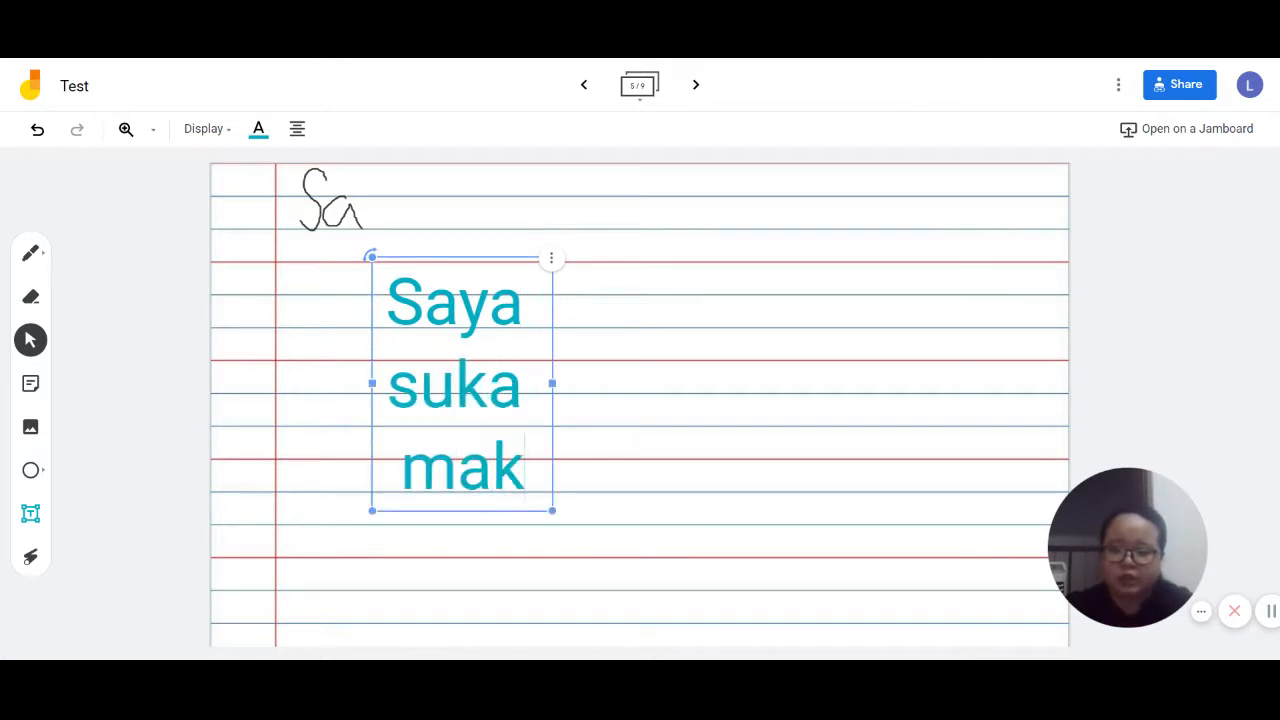
type("an nasi.")
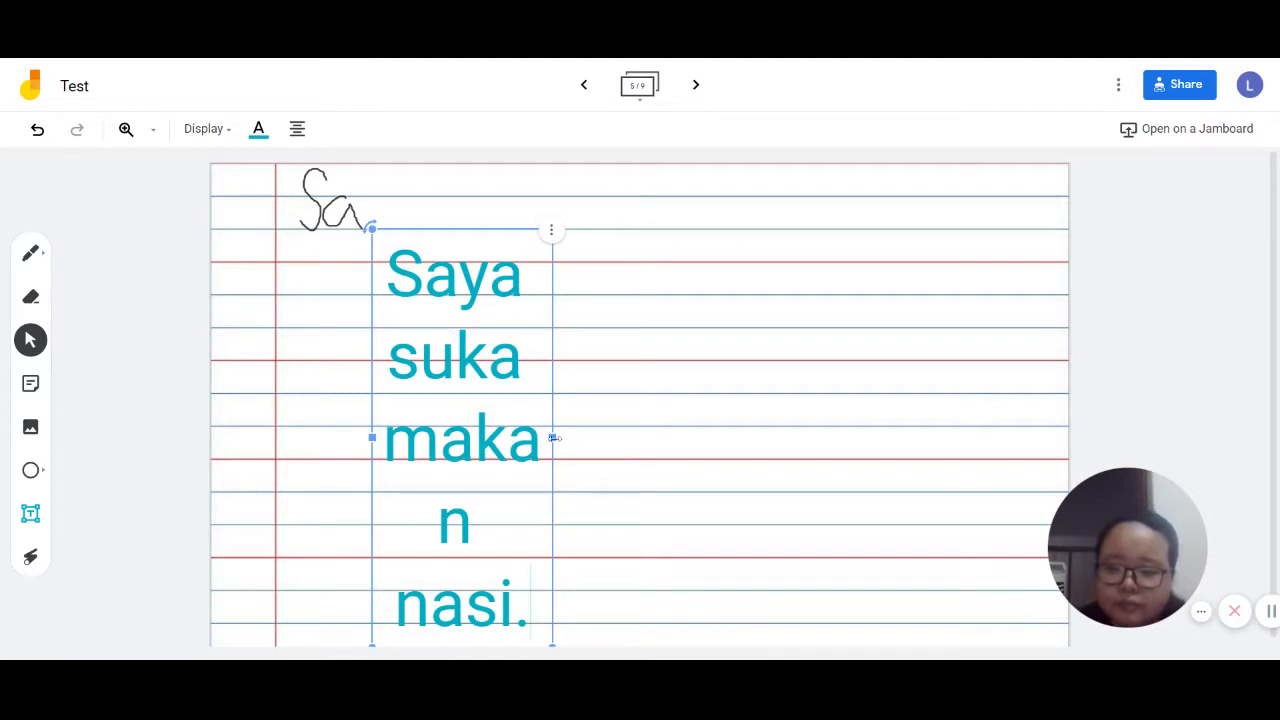
Widen the sentence's text box to fit one line and move it left and slightly down so the text starts at the margin line
left_click_drag(552, 437, 1105, 368)
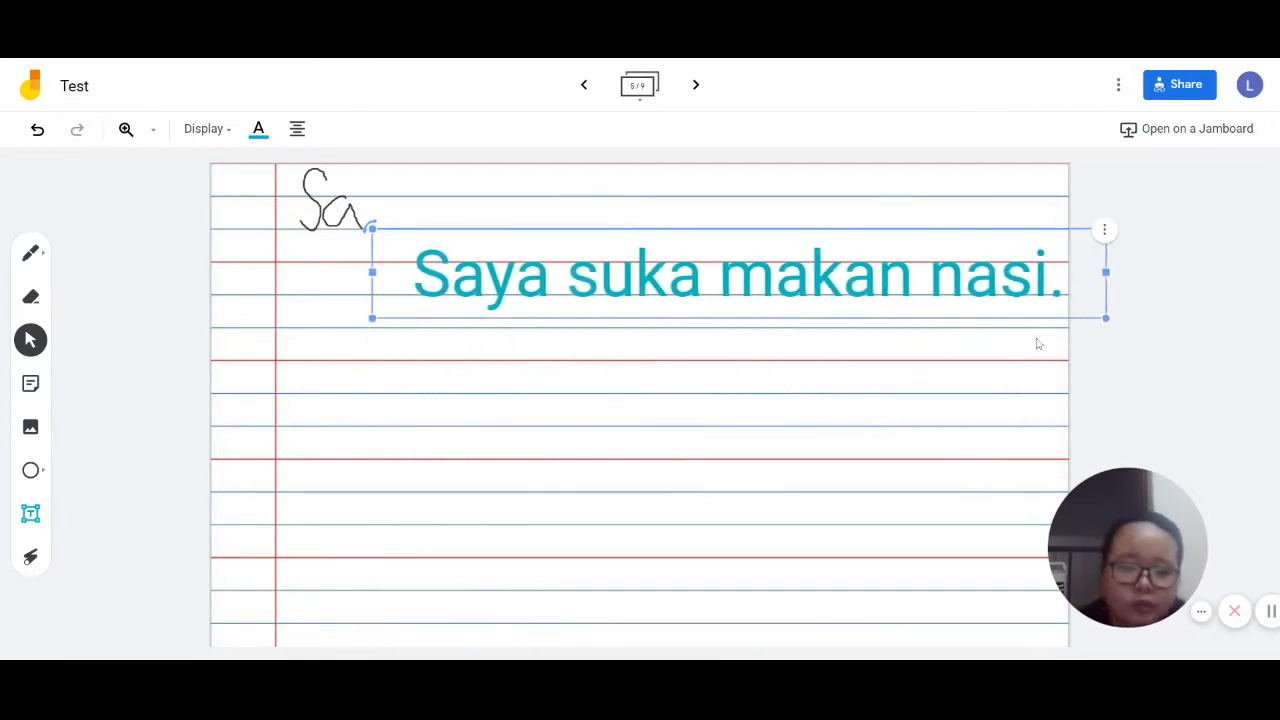
left_click_drag(966, 318, 841, 345)
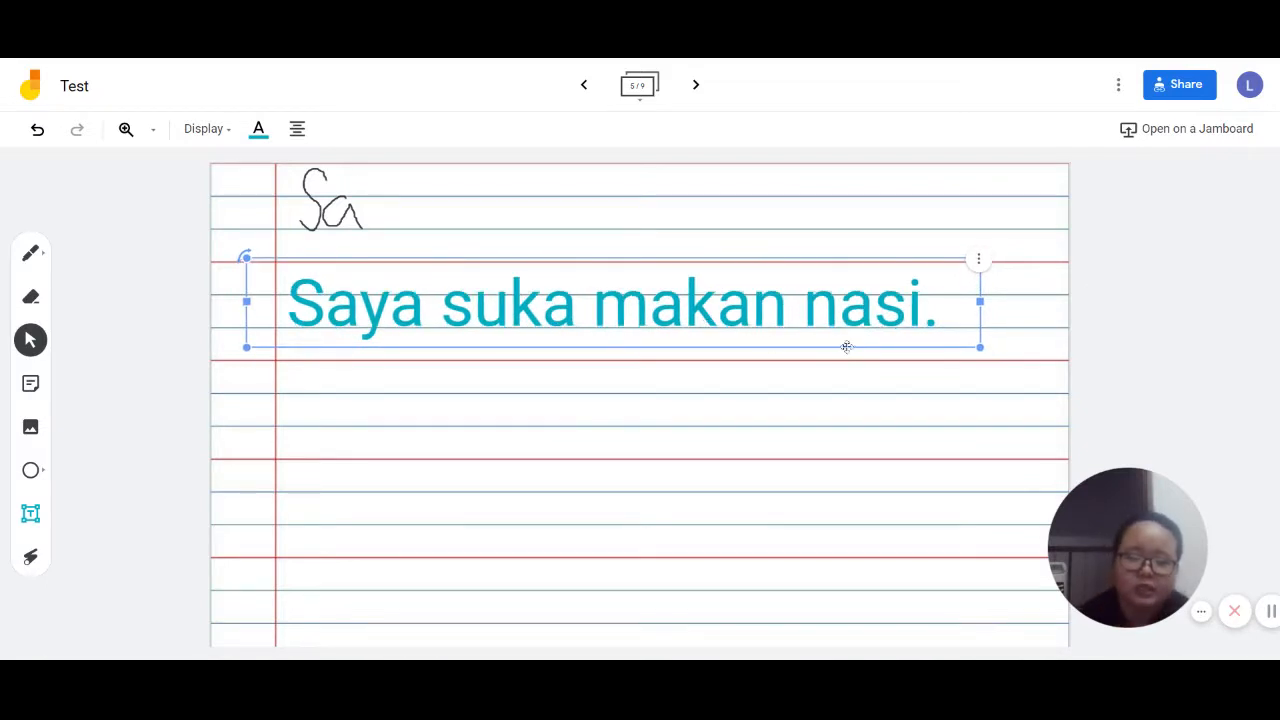
left_click(929, 355)
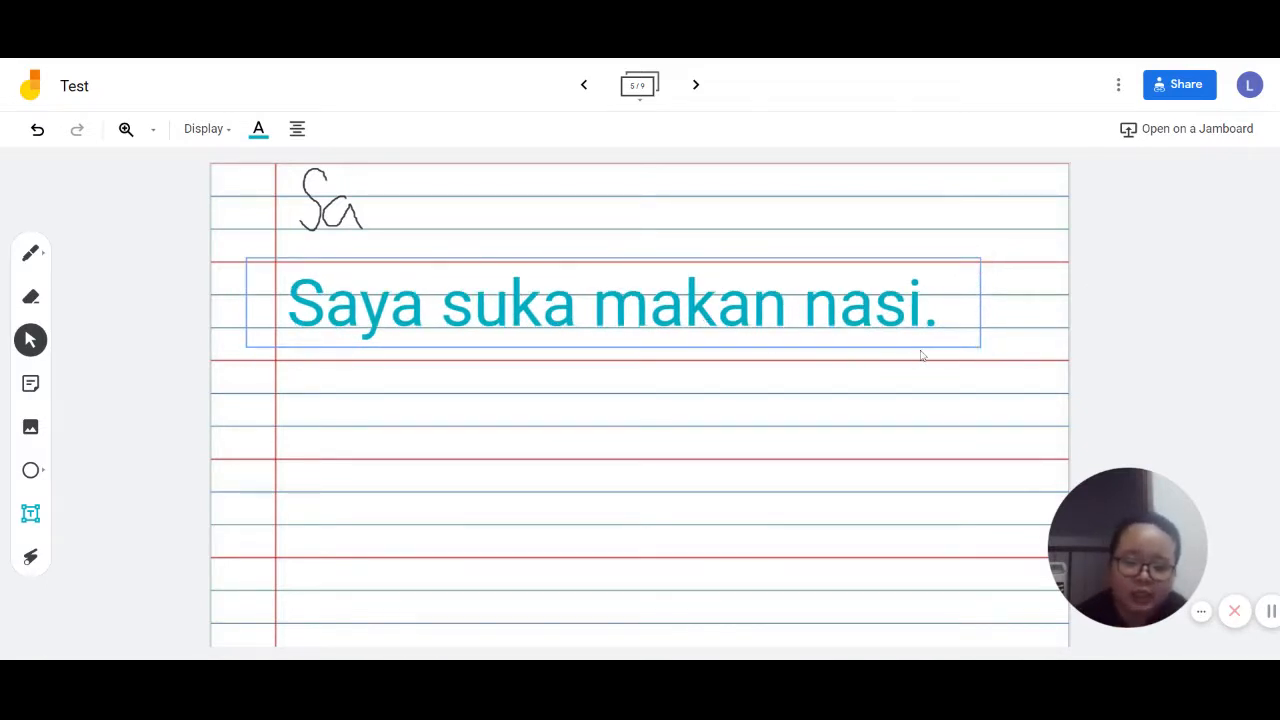
left_click(922, 355)
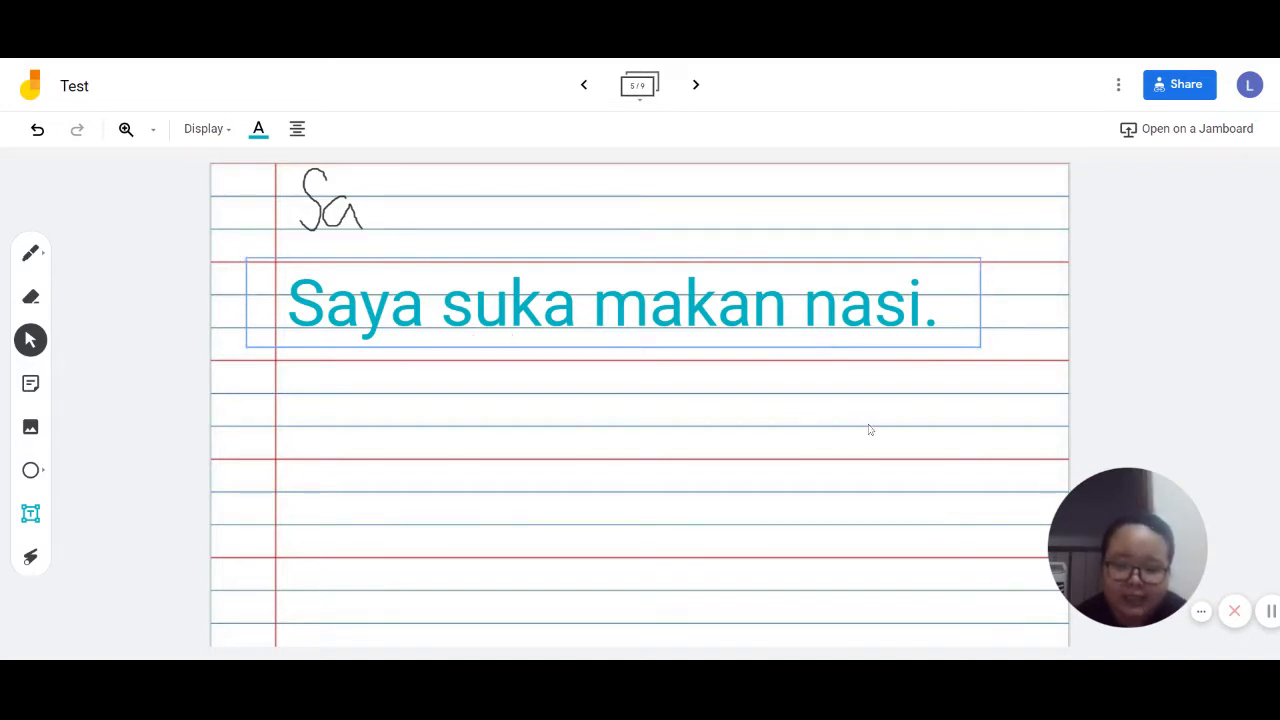
Paste the copied worksheet image onto blank frame 7, then enlarge it to nearly the frame's height and place it on the left half
left_click(702, 102)
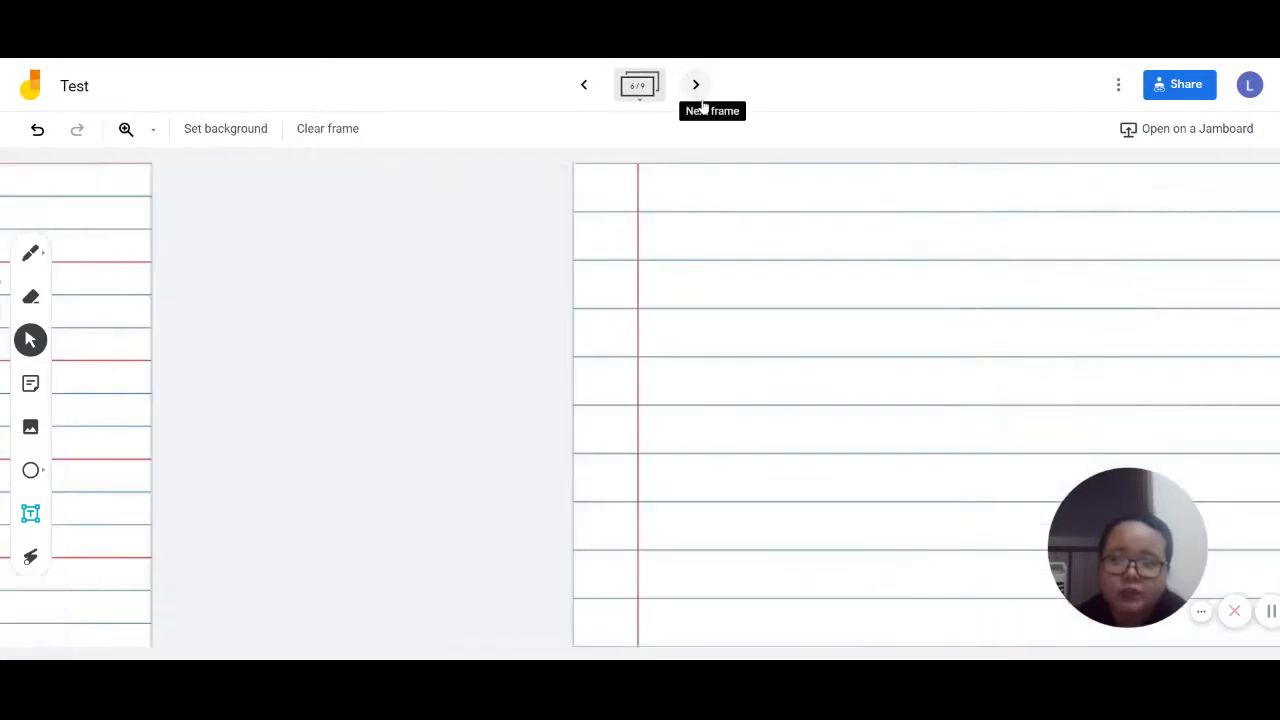
left_click(700, 100)
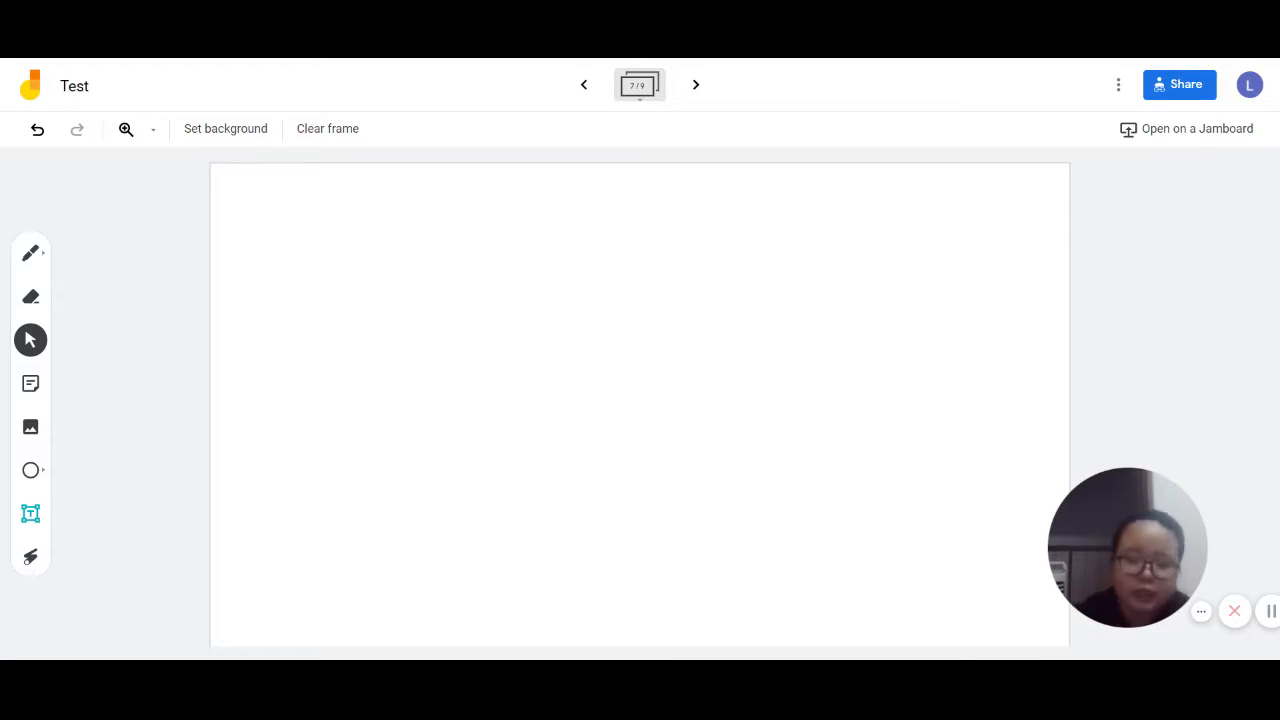
key("ctrl+v")
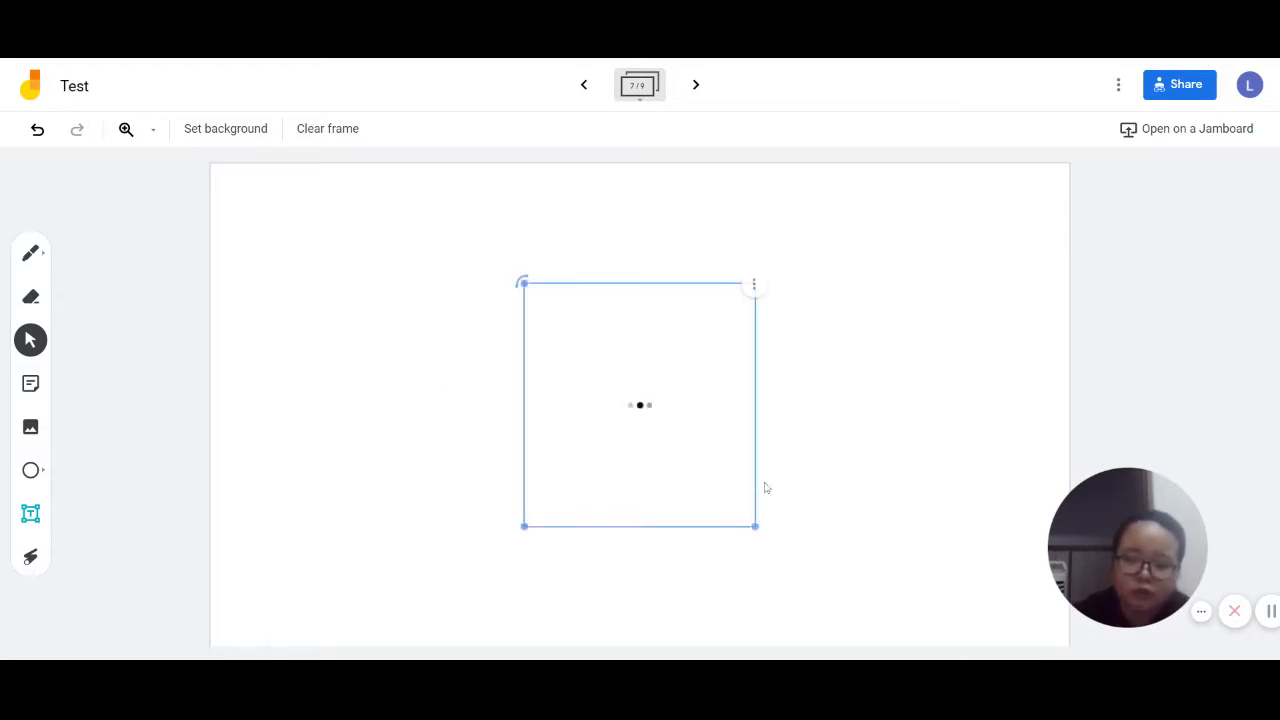
left_click_drag(754, 526, 567, 447)
left_click_drag(645, 535, 711, 606)
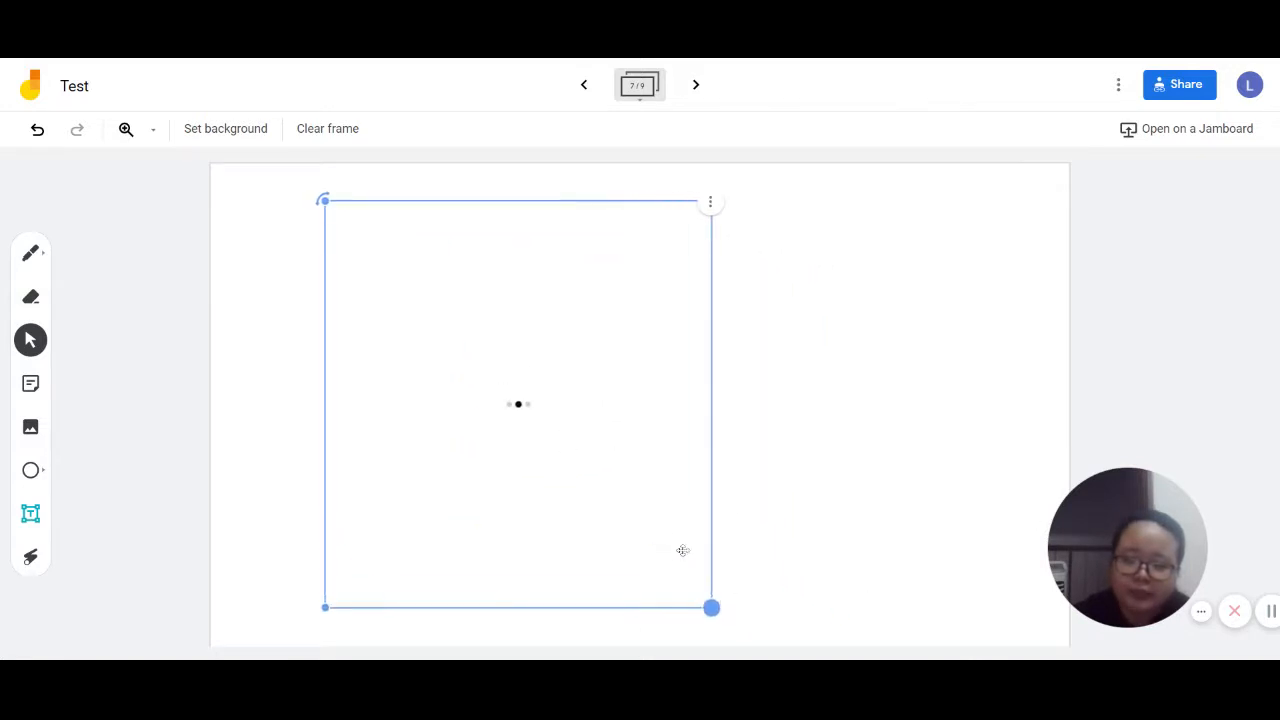
left_click_drag(680, 549, 606, 509)
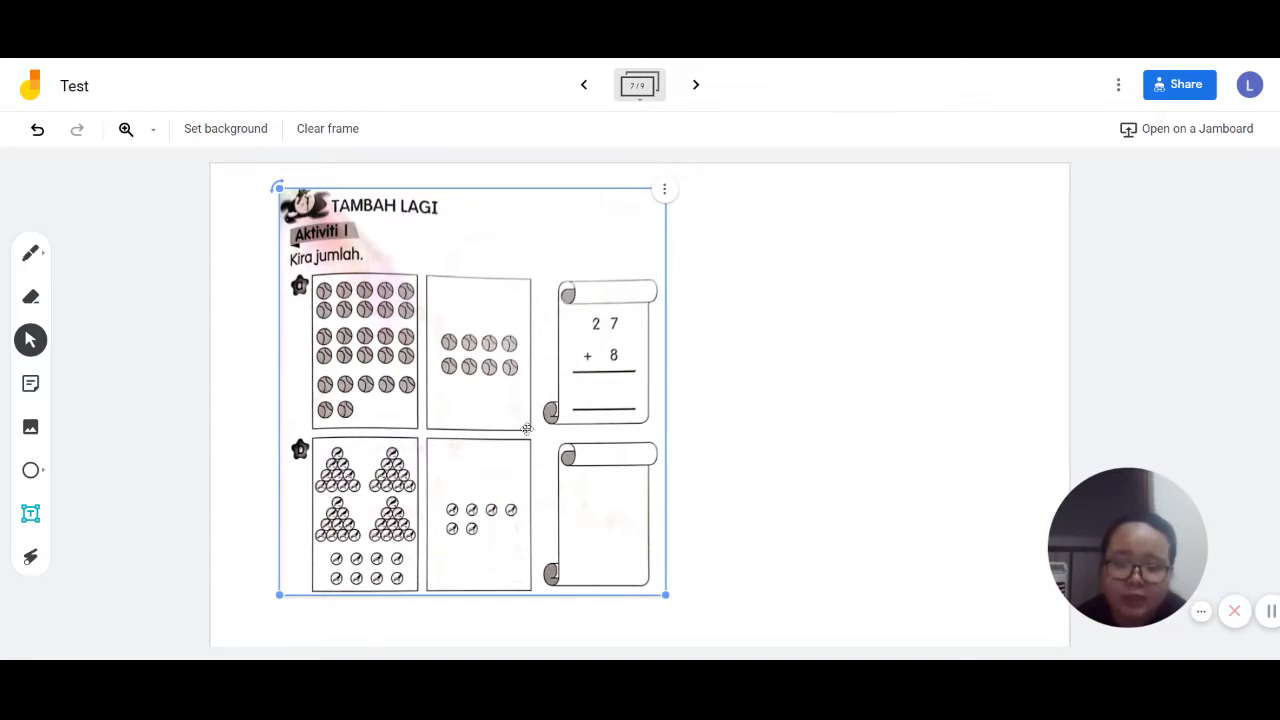
On blank frame 8, add a Display-style text box reading "Kata Kerja", widened to one line and placed in the centre
left_click(697, 97)
left_click(698, 97)
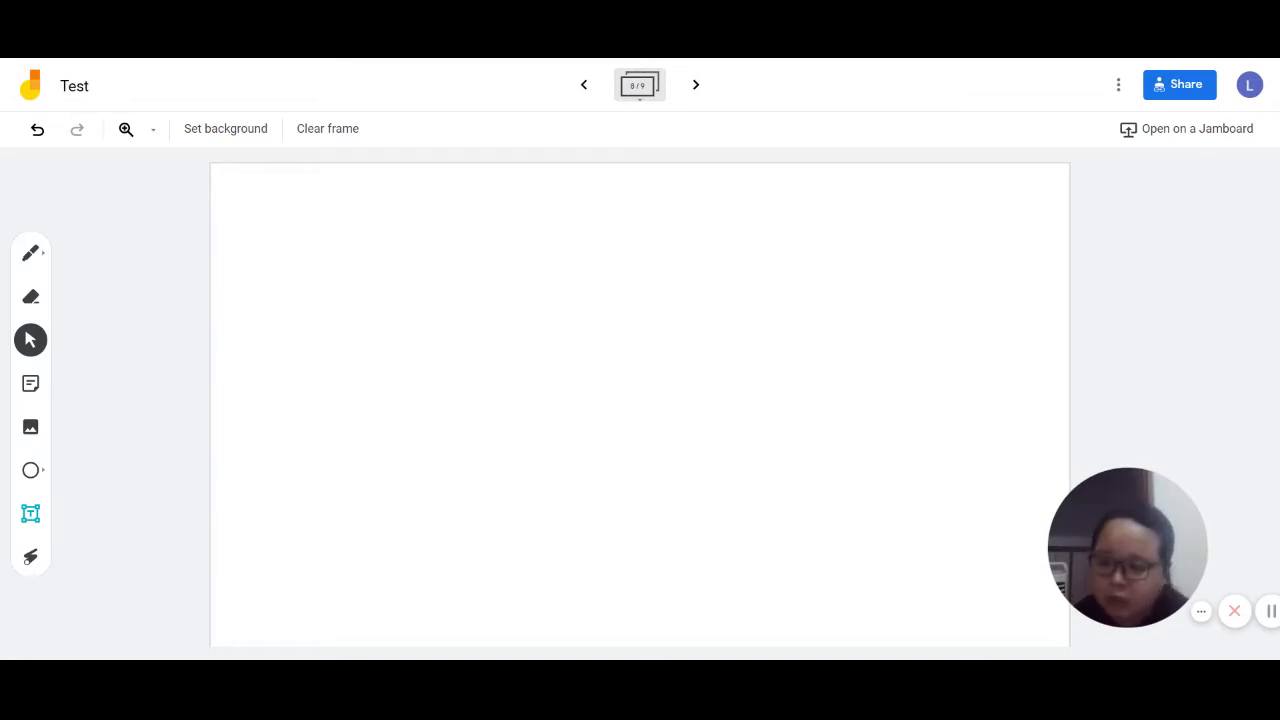
left_click(28, 516)
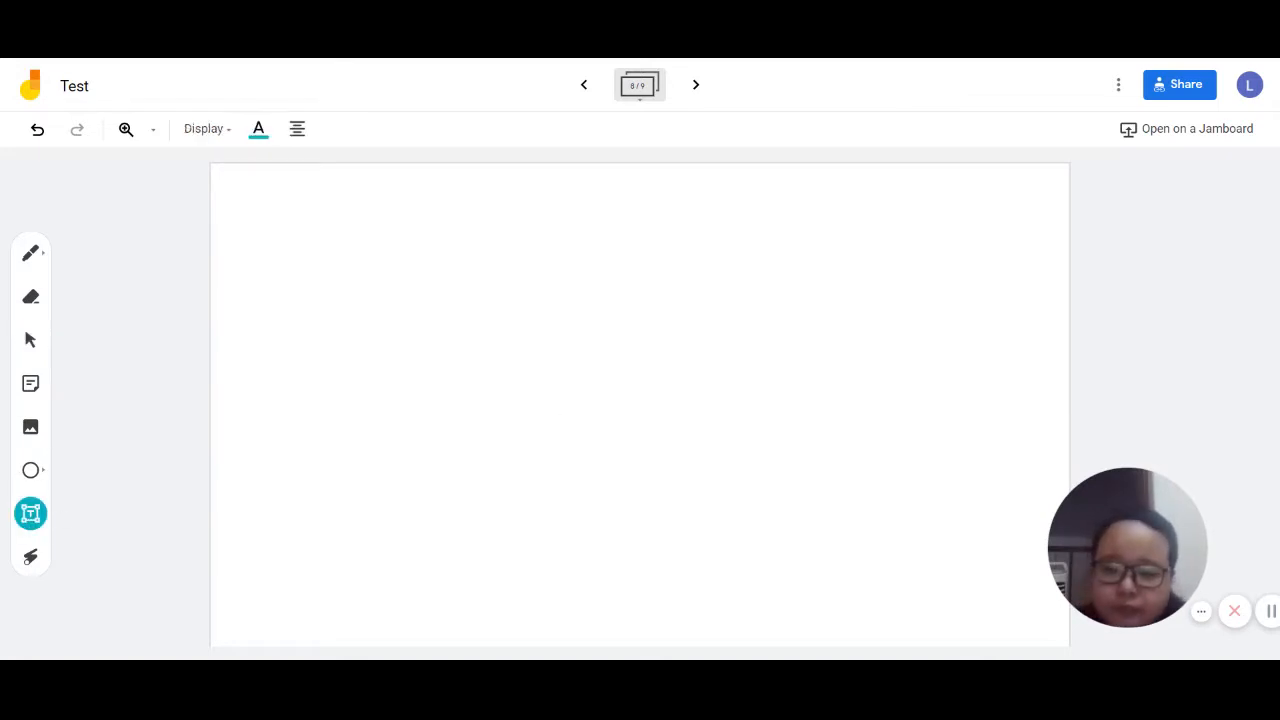
left_click_drag(524, 280, 706, 369)
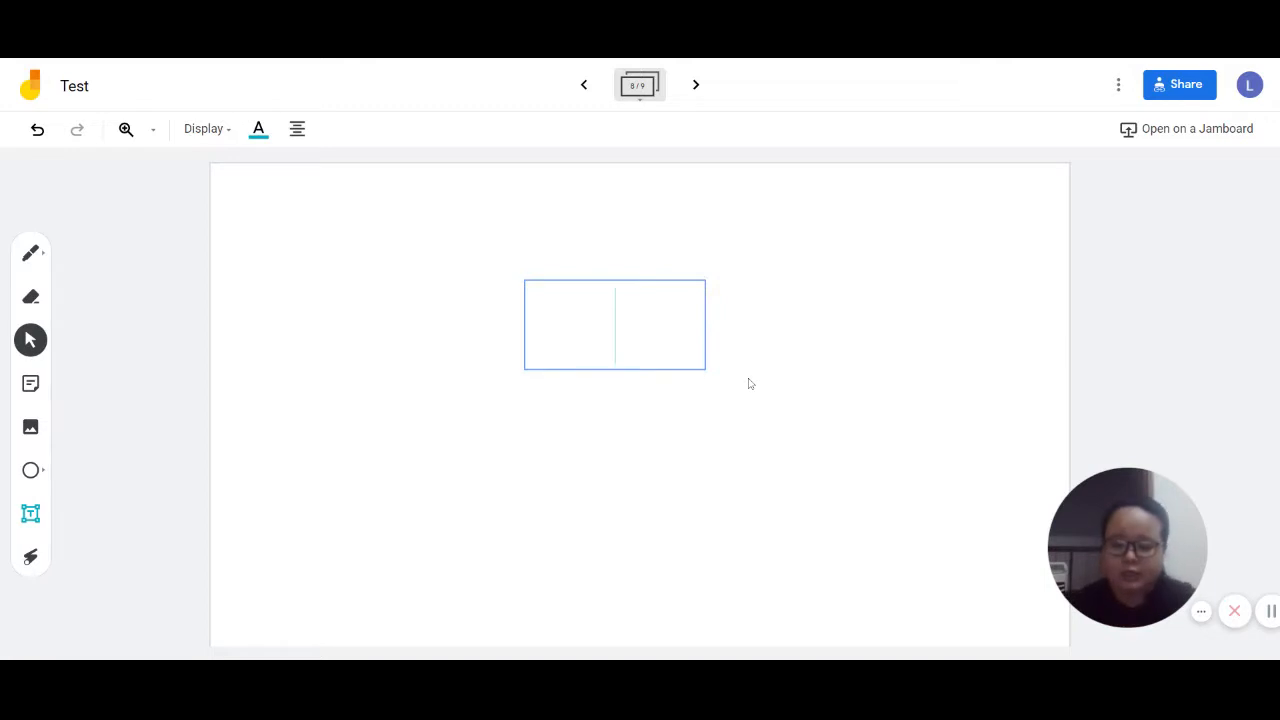
type("Kata Kerja")
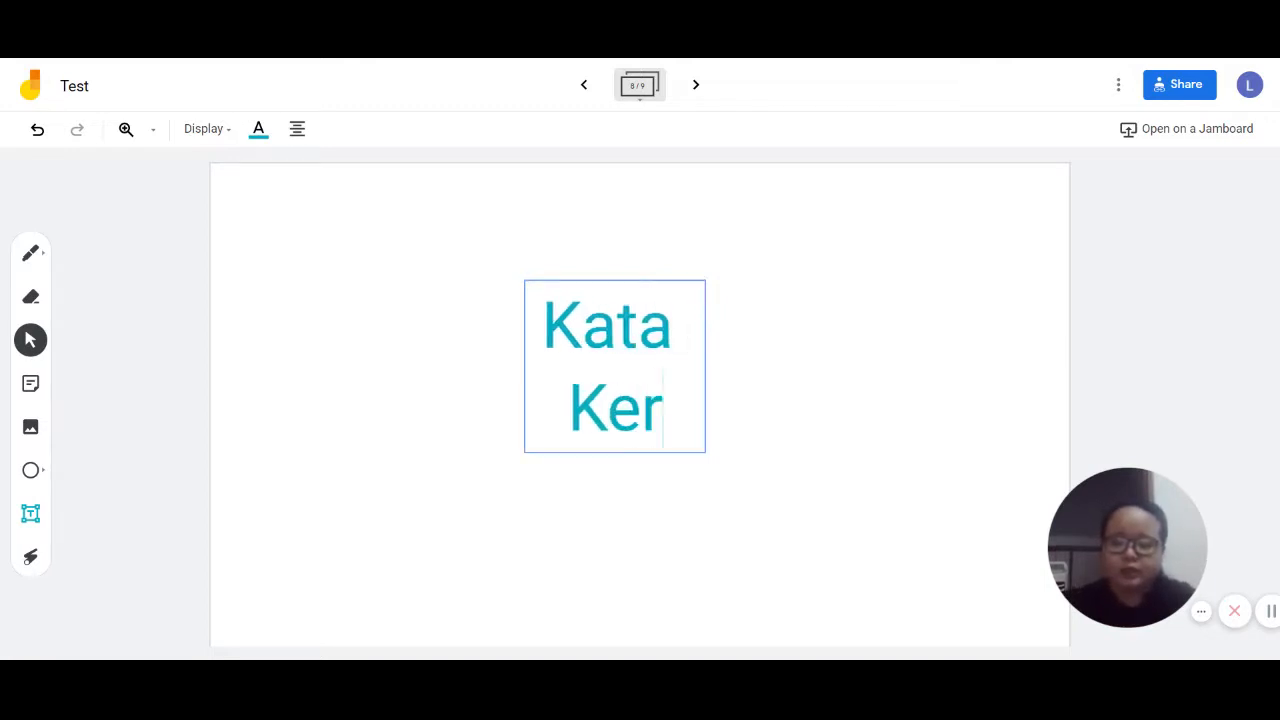
mouse_move(708, 402)
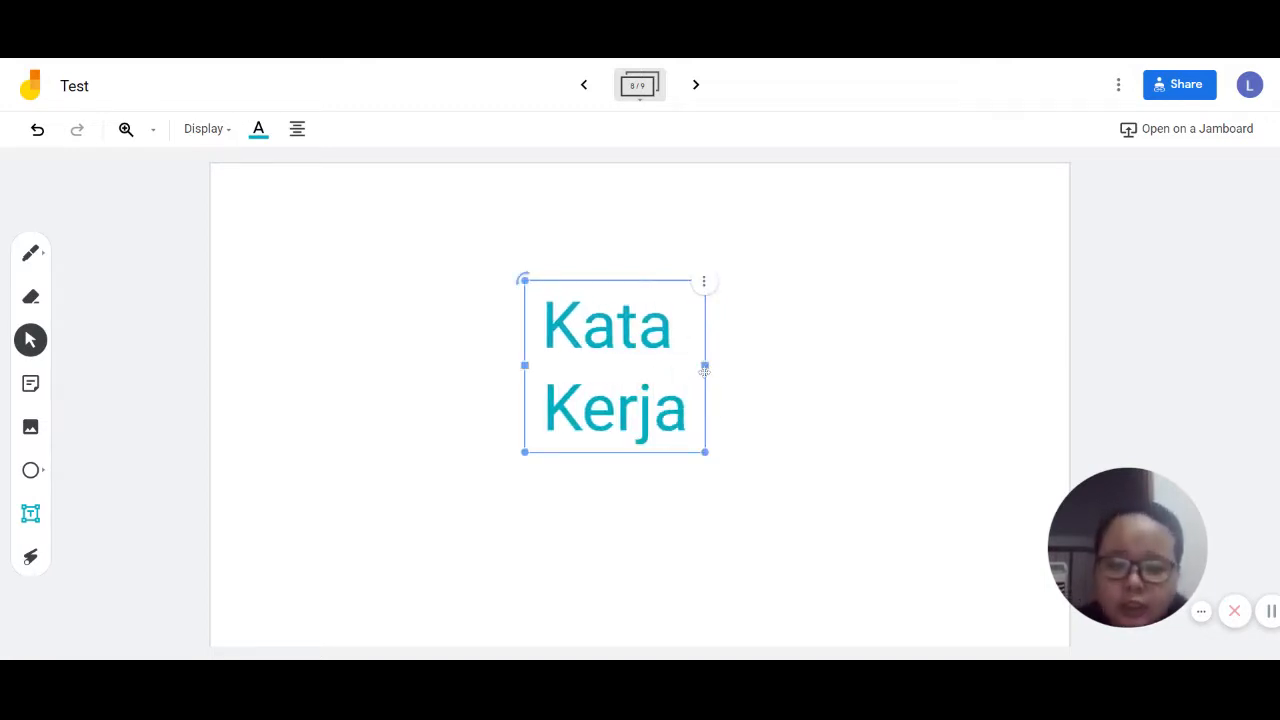
left_click_drag(705, 366, 740, 427)
left_click(759, 502)
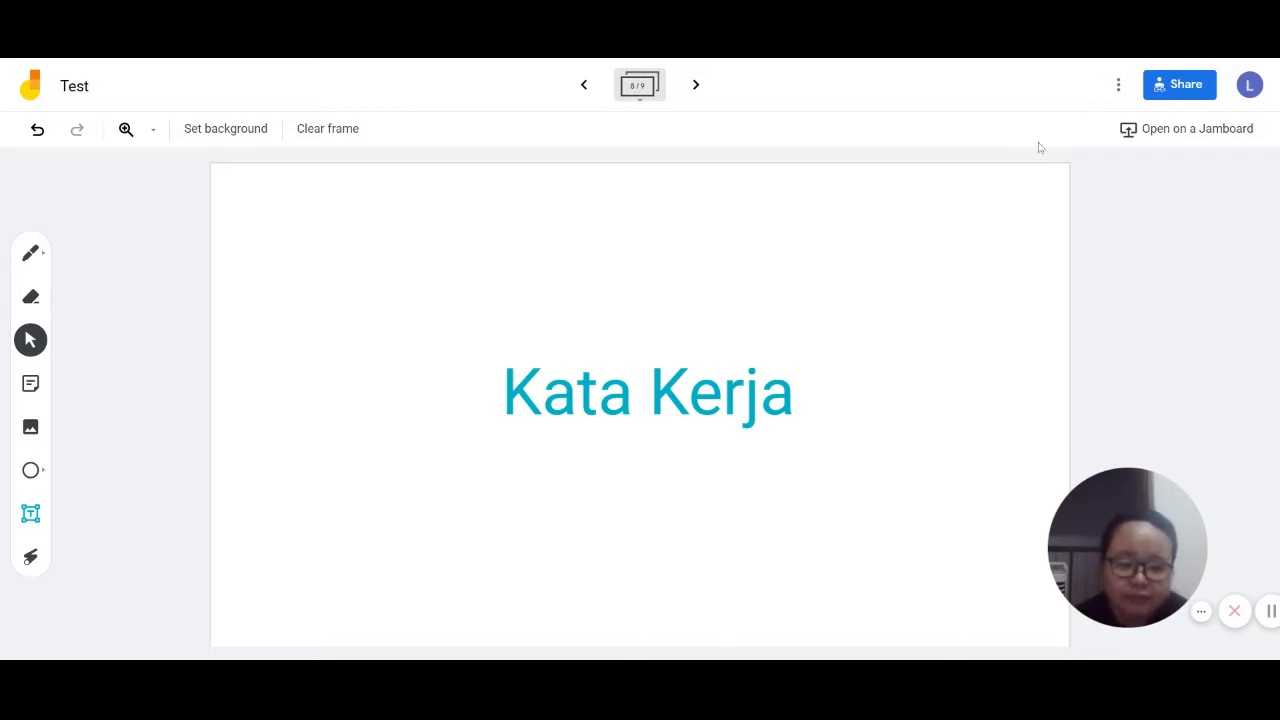
Add a green sticky note with "lompat" and a pupil's name, and place it in the frame's upper-left area
left_click(31, 384)
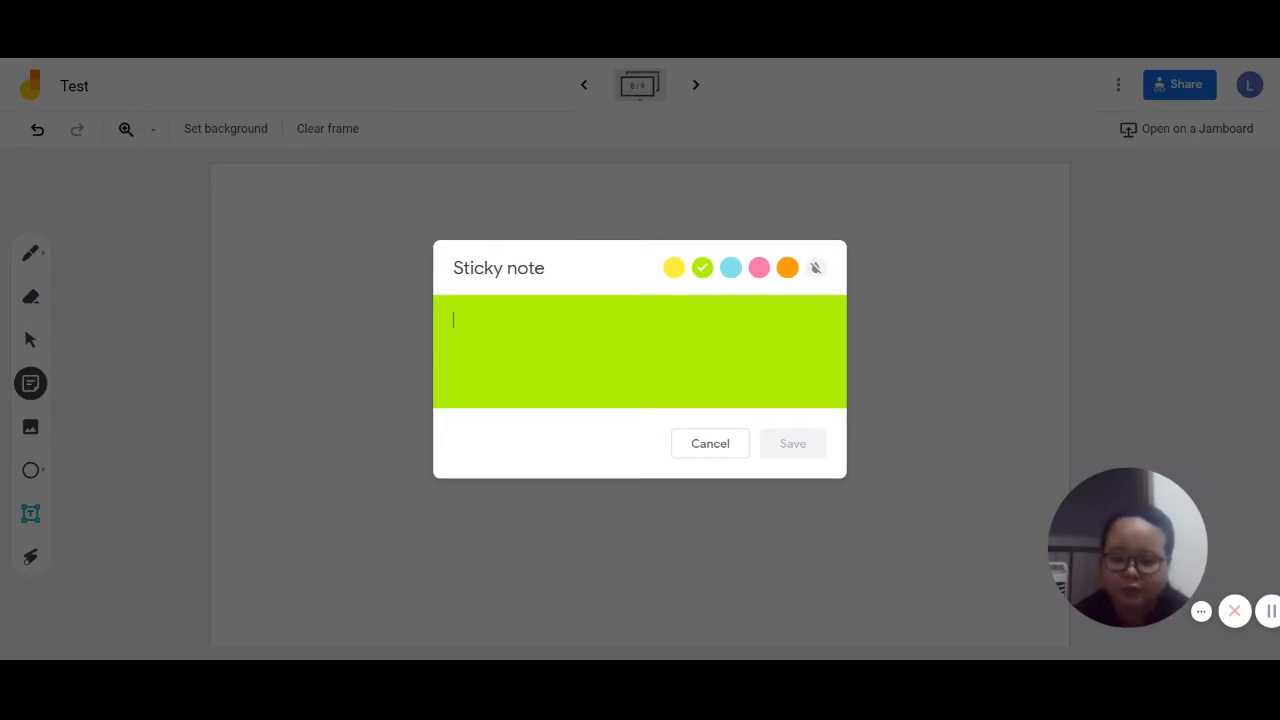
type("lompat  ali")
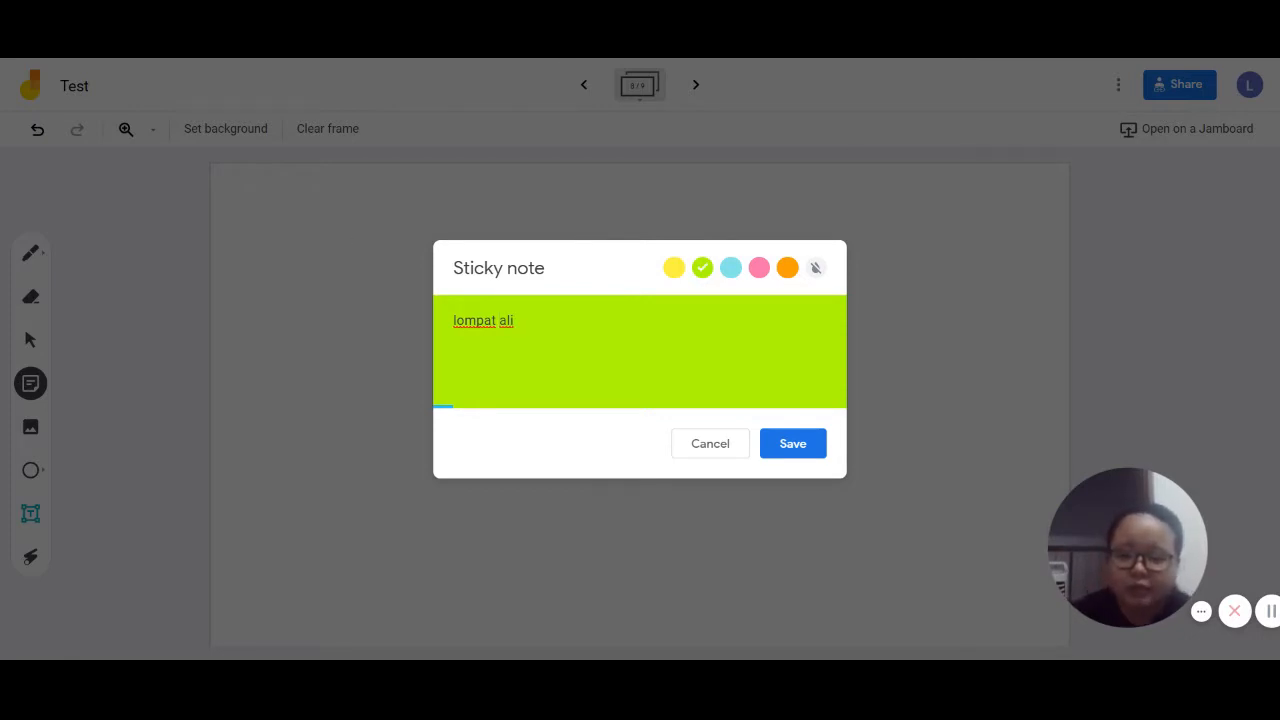
left_click(793, 443)
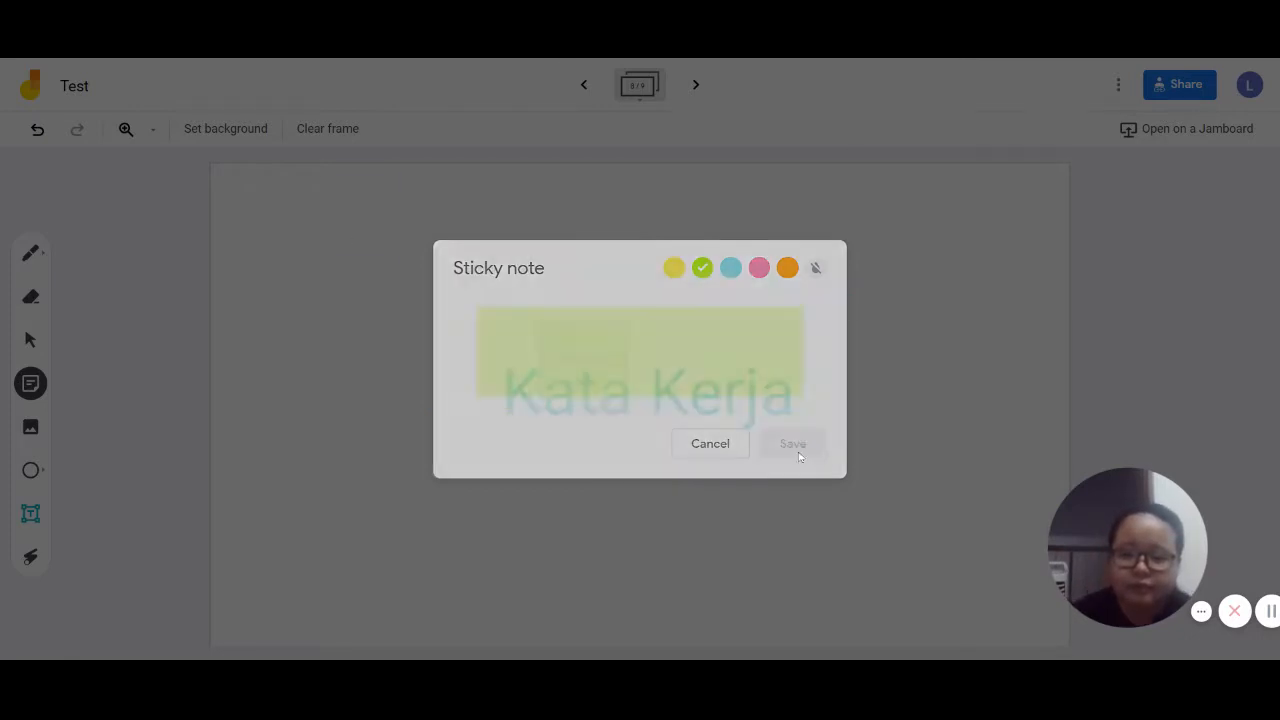
left_click(418, 262)
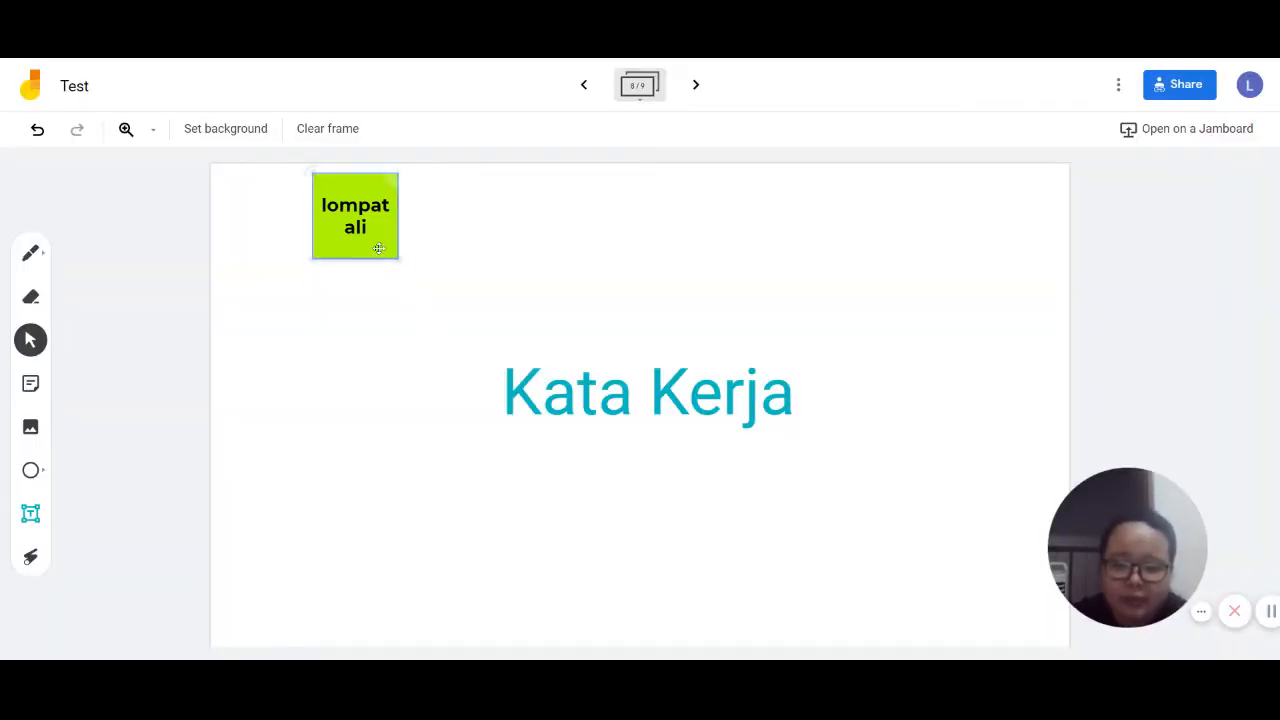
double_click(379, 248)
left_click(792, 449)
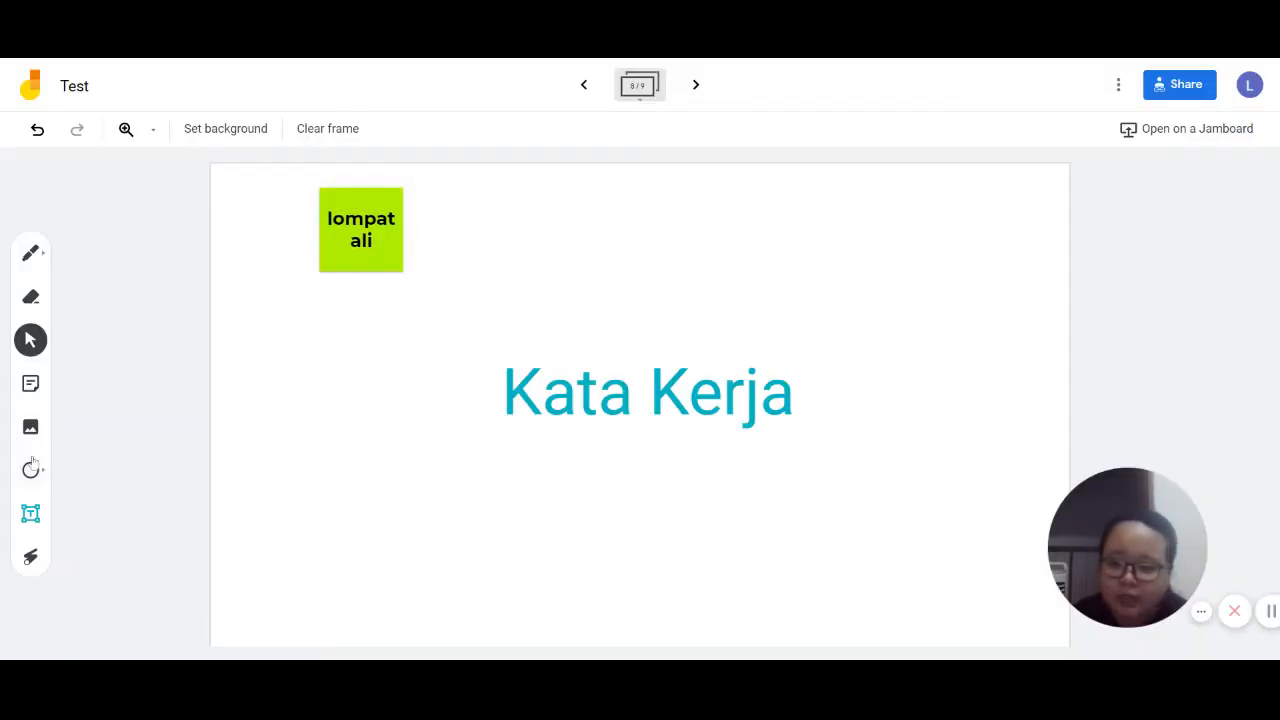
Add a yellow sticky note reading "tidur" followed by a pupil's name
left_click(31, 386)
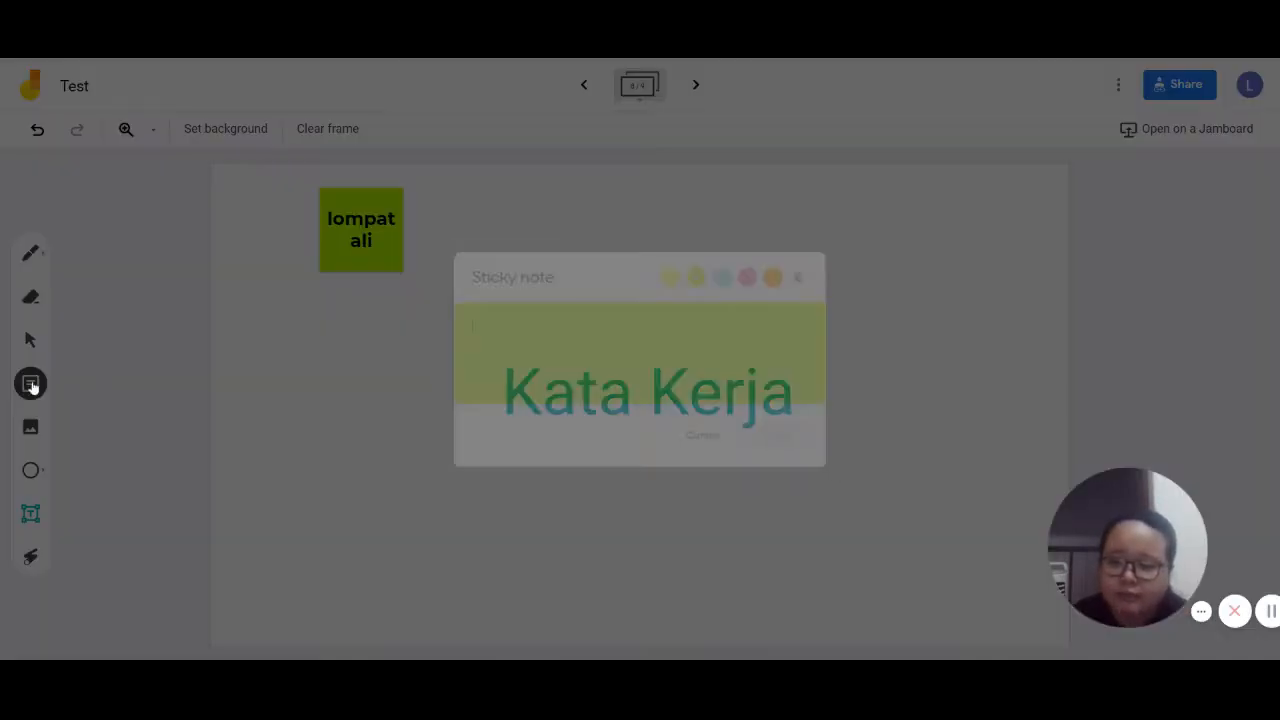
type("tid")
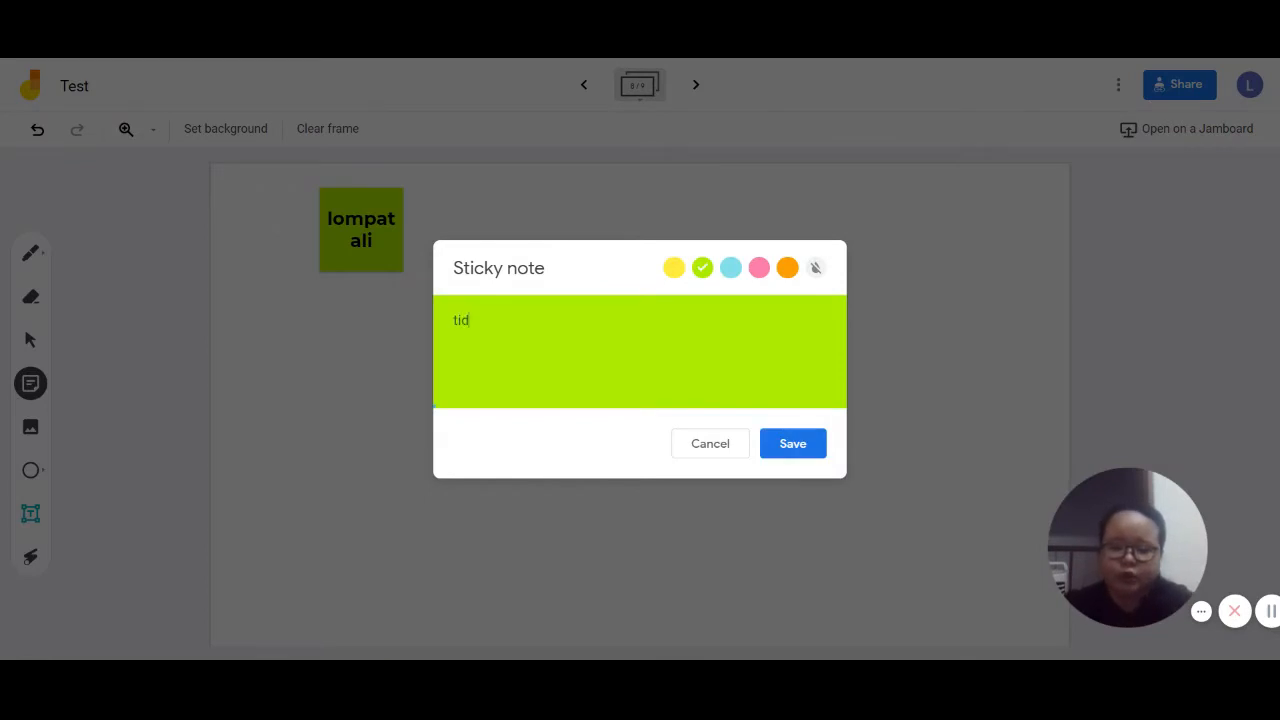
type("ur  ah")
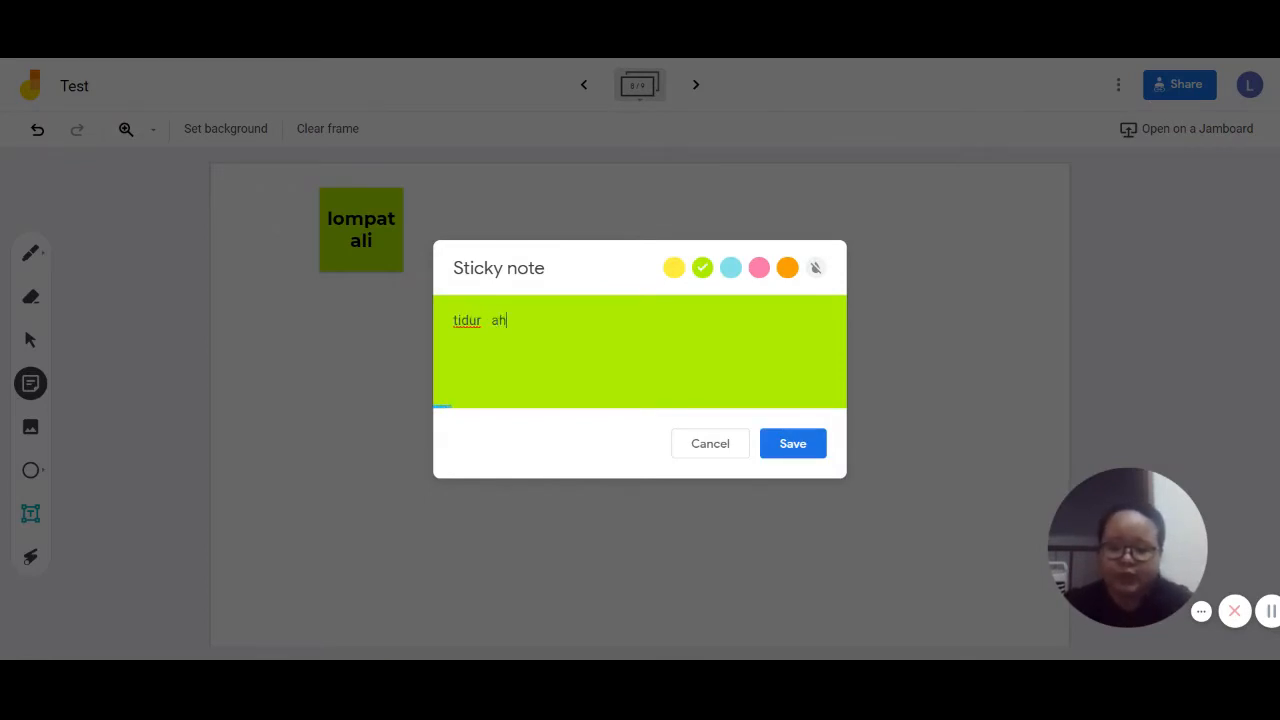
type("mad")
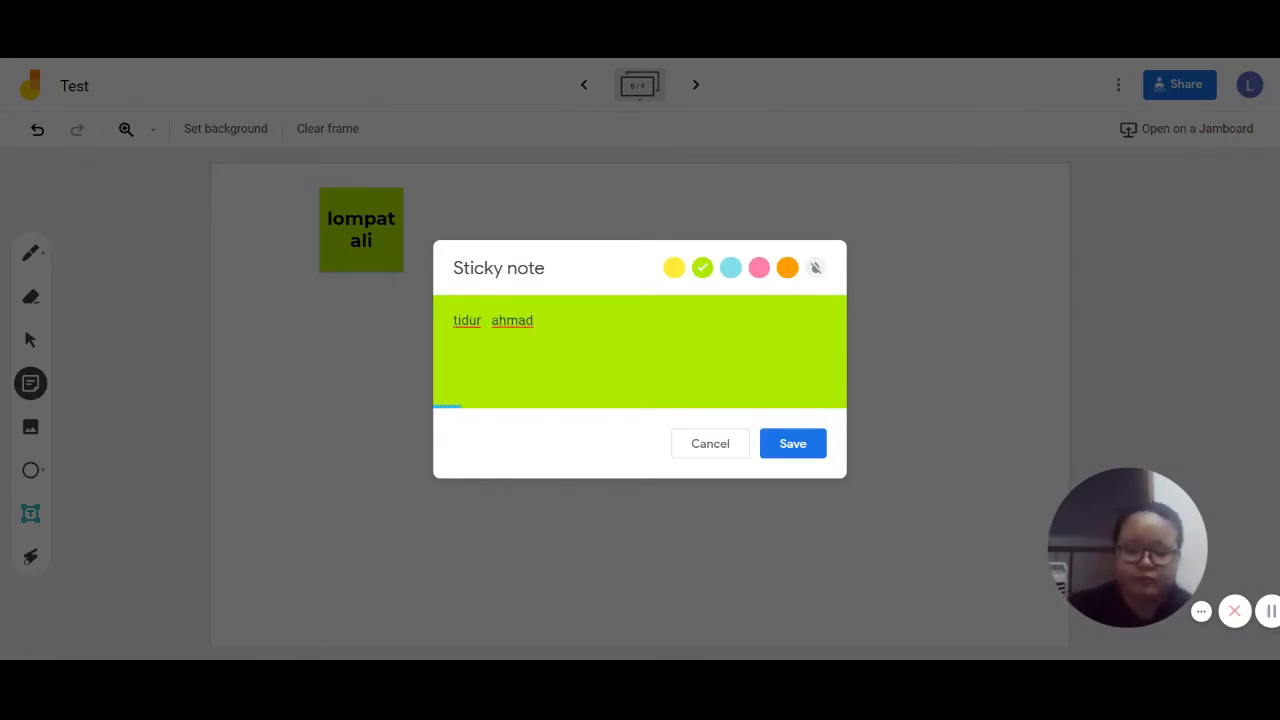
left_click(673, 267)
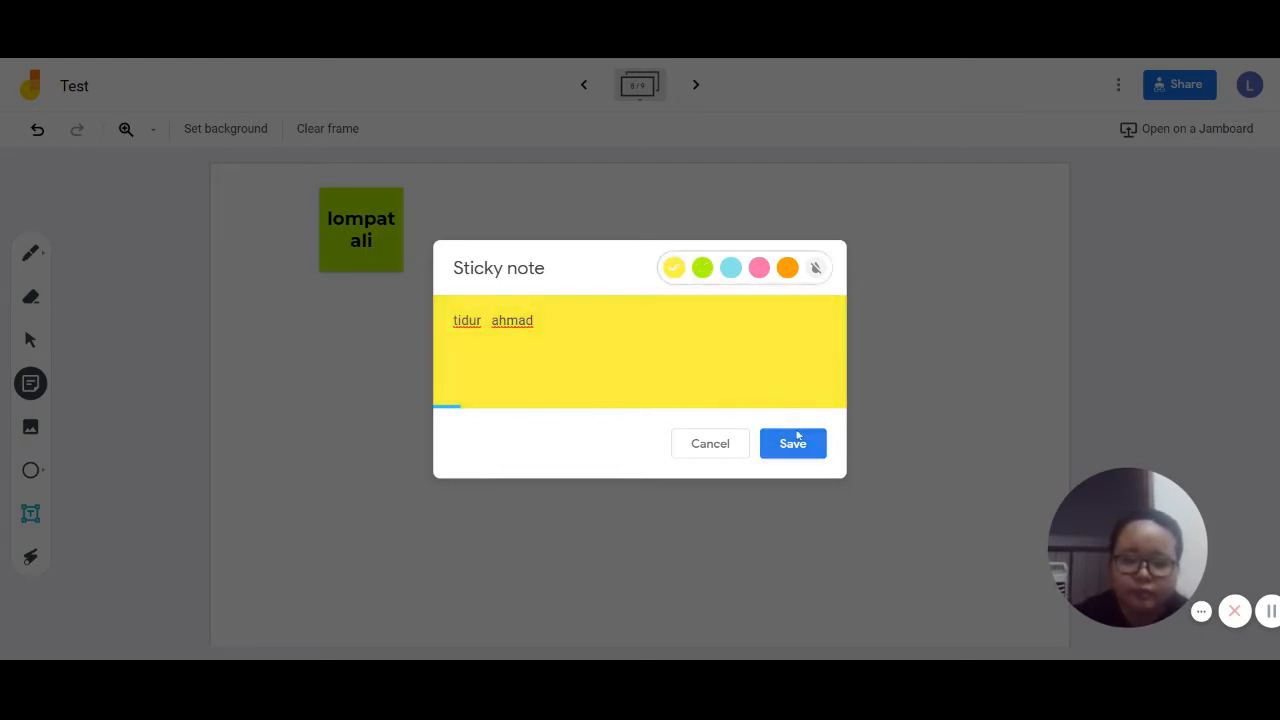
left_click(792, 440)
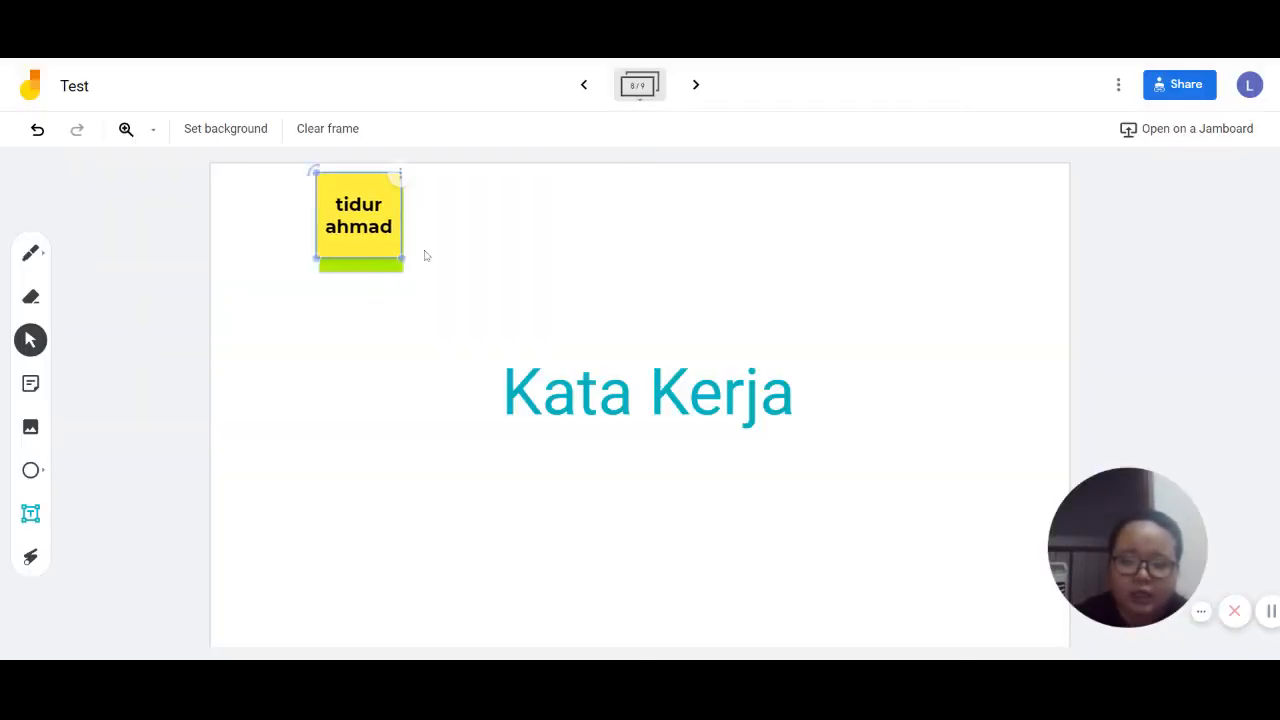
Place the yellow note above the start of "Kata Kerja" and shift the green note slightly down and to the right
left_click_drag(395, 255, 580, 270)
left_click(587, 321)
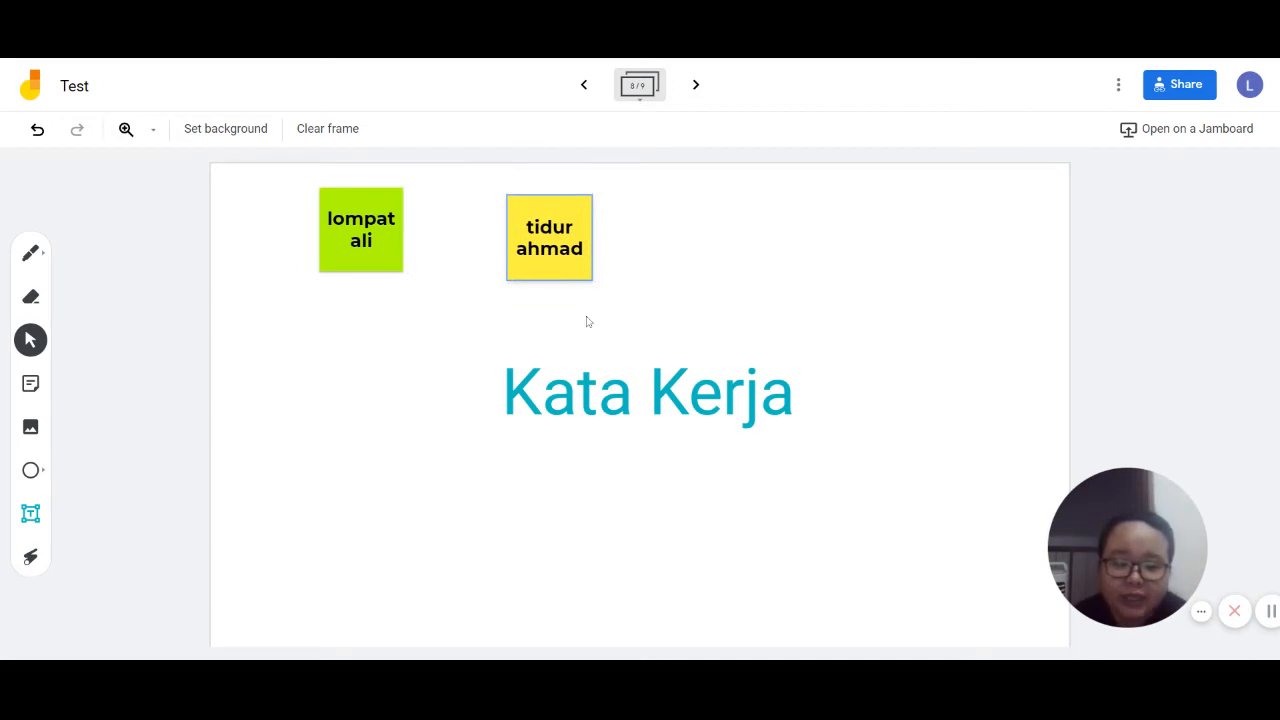
left_click_drag(378, 268, 394, 296)
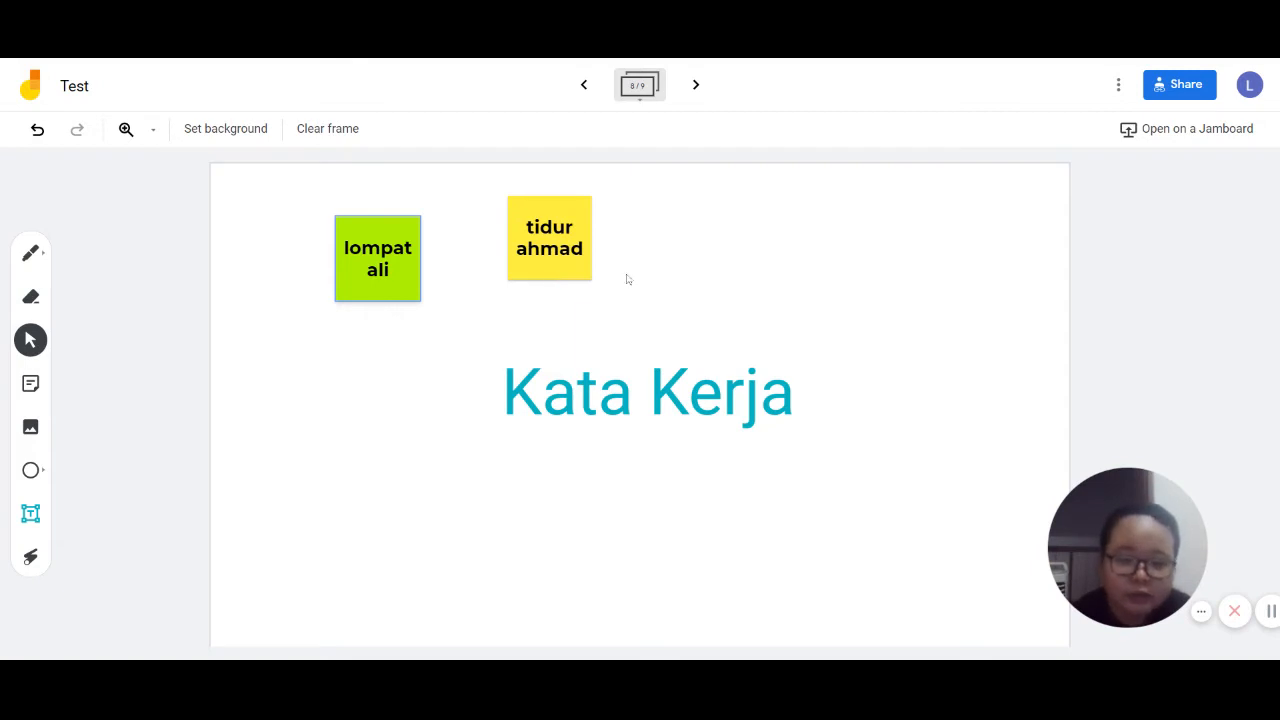
left_click(696, 85)
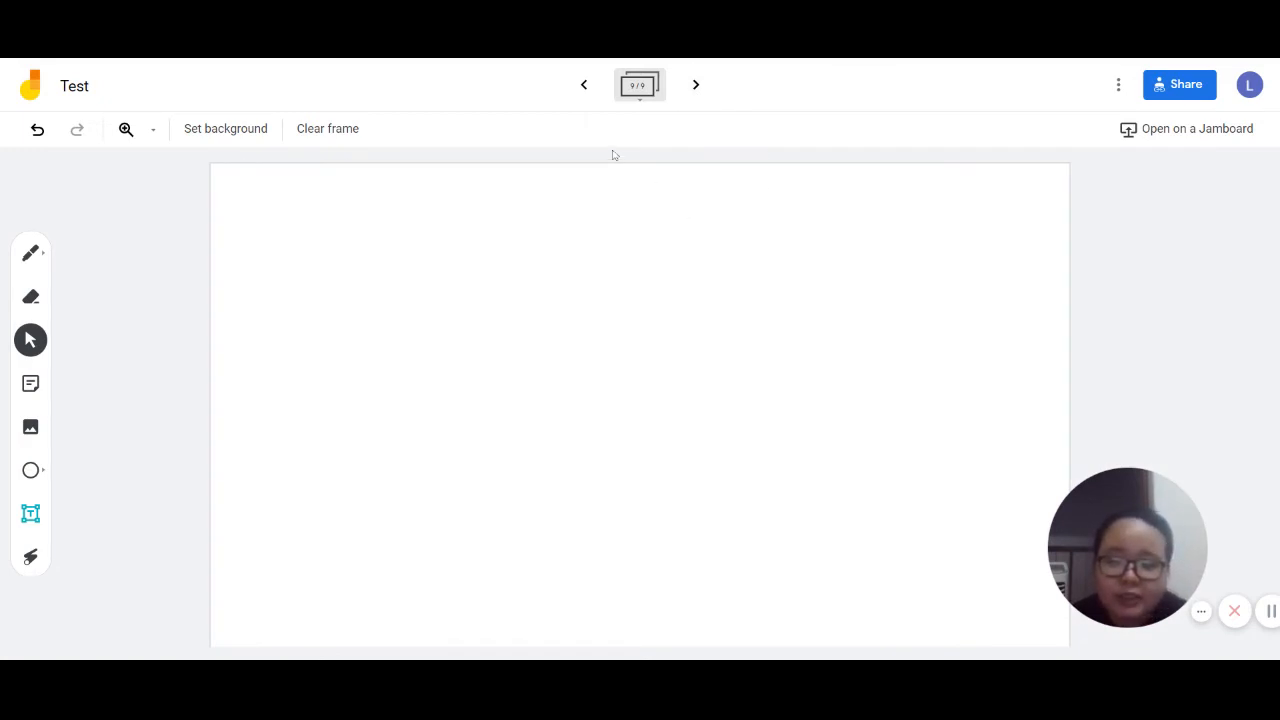
double_click(584, 85)
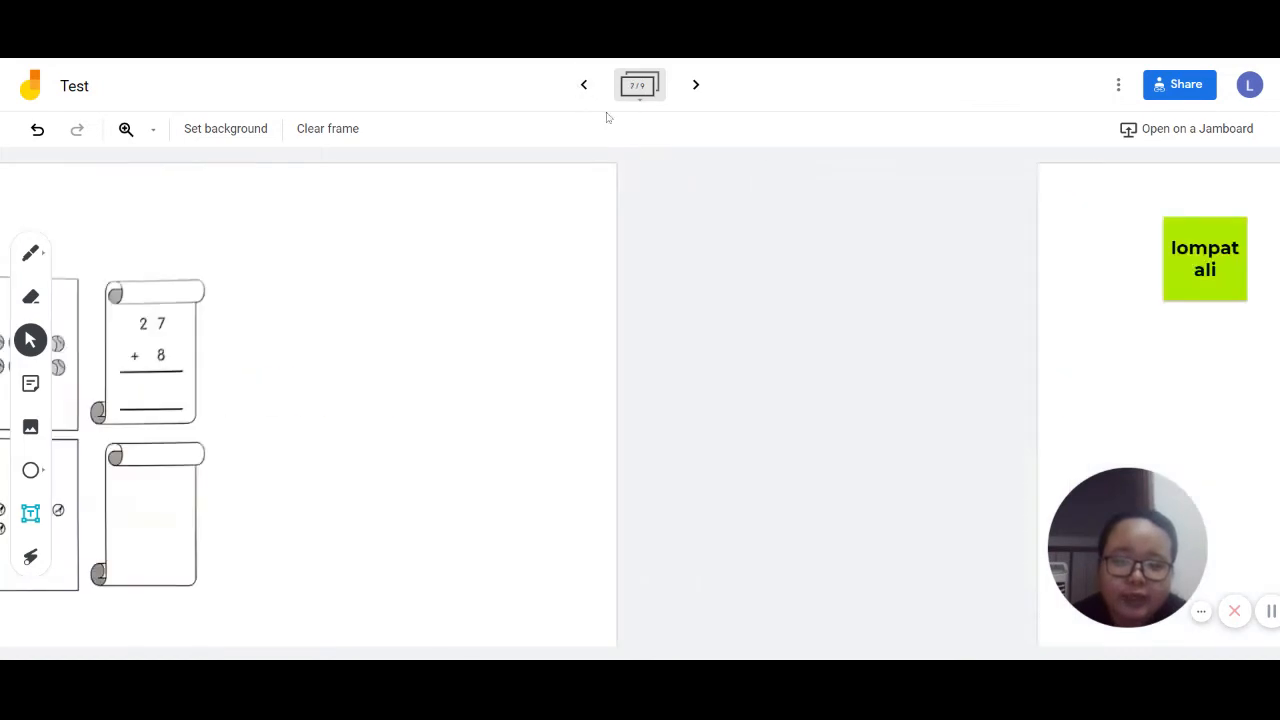
left_click(696, 85)
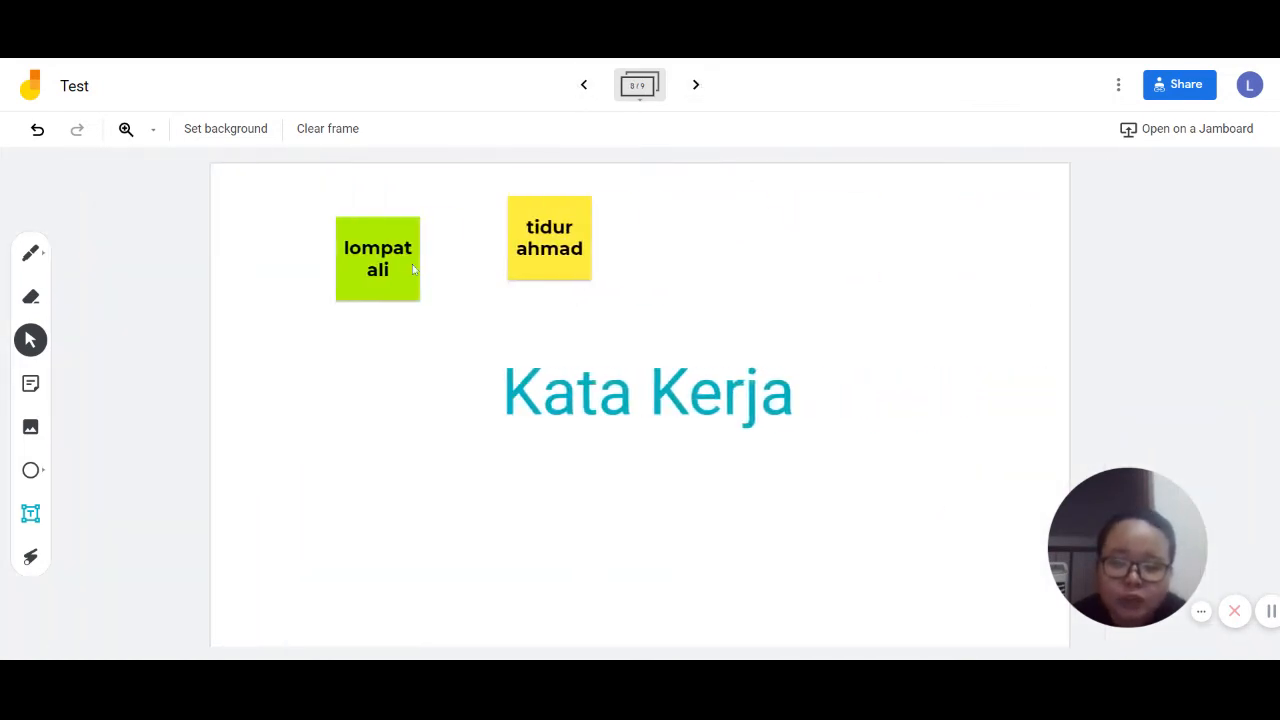
Draw a small freehand arch with a dot below it using the pen, in the blank area above and right of "Kata Kerja"
left_click(30, 253)
left_click_drag(811, 251, 847, 251)
left_click(823, 284)
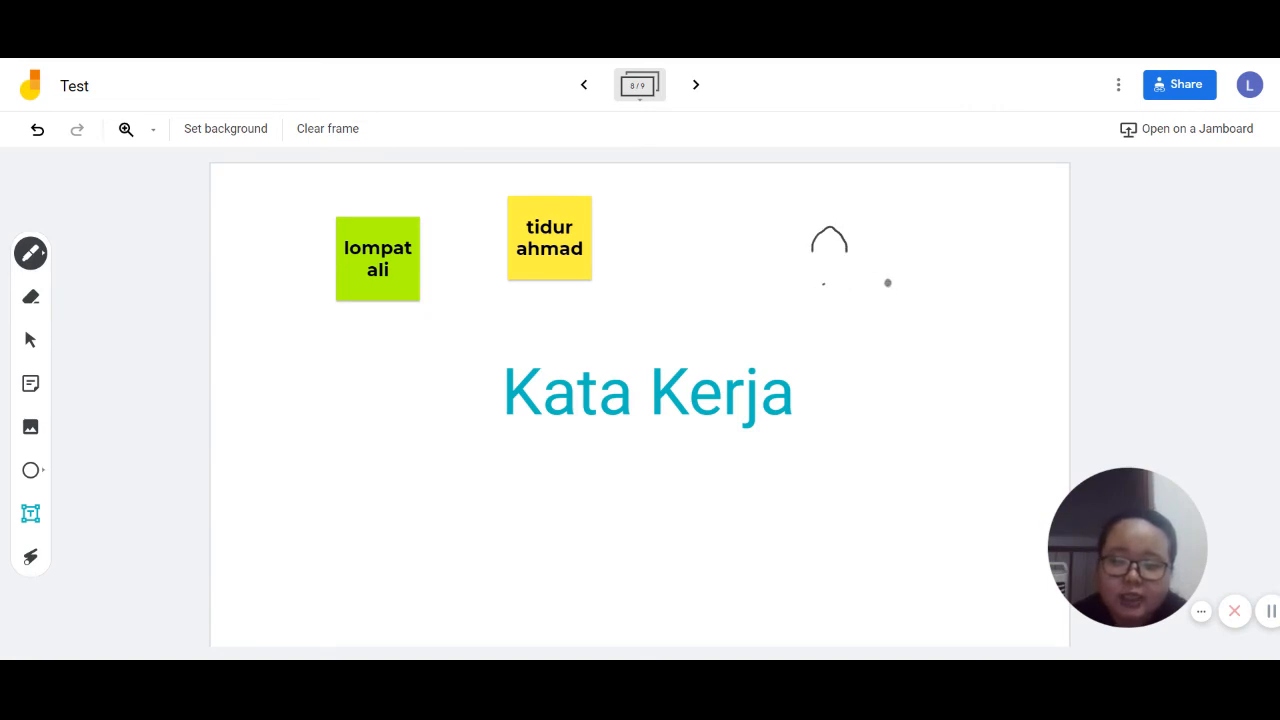